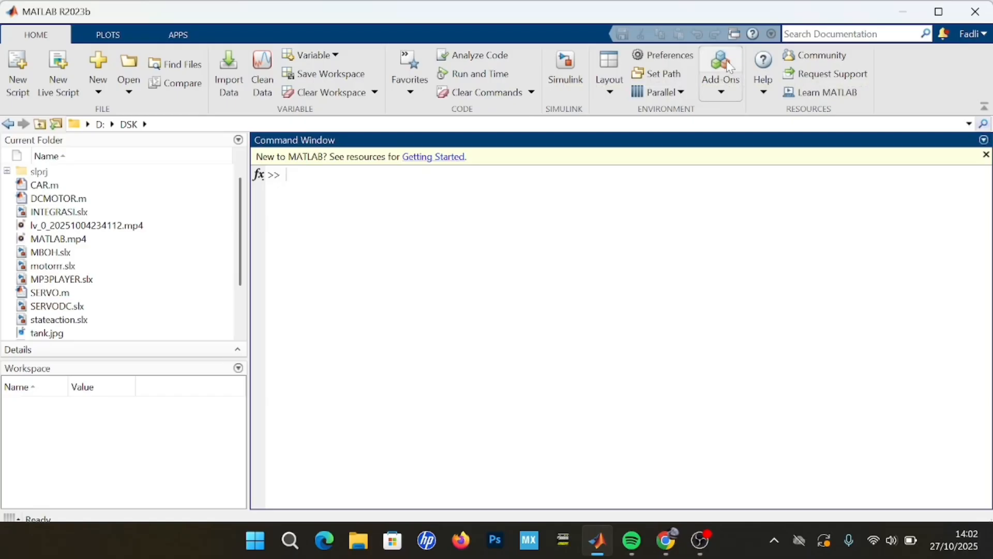
left_click(723, 103)
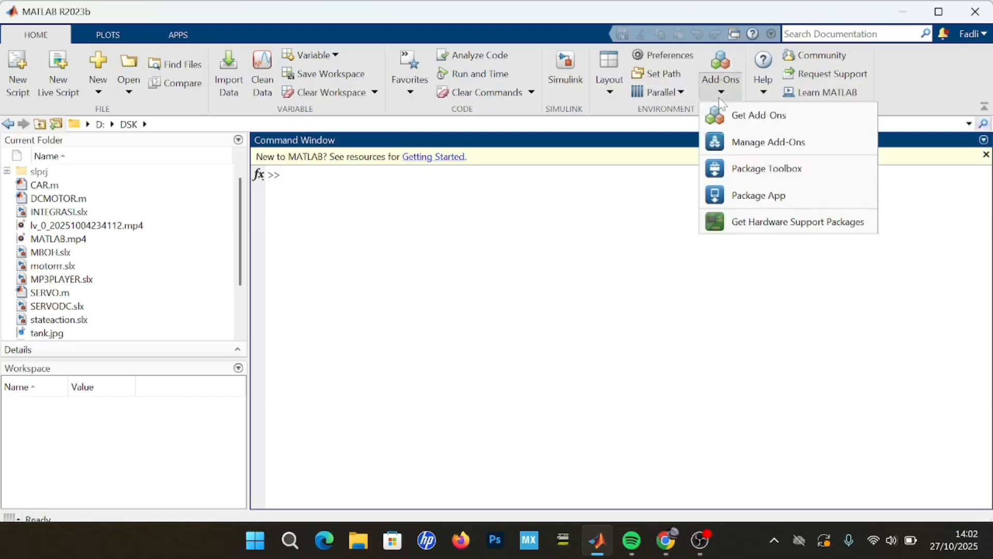
left_click(740, 115)
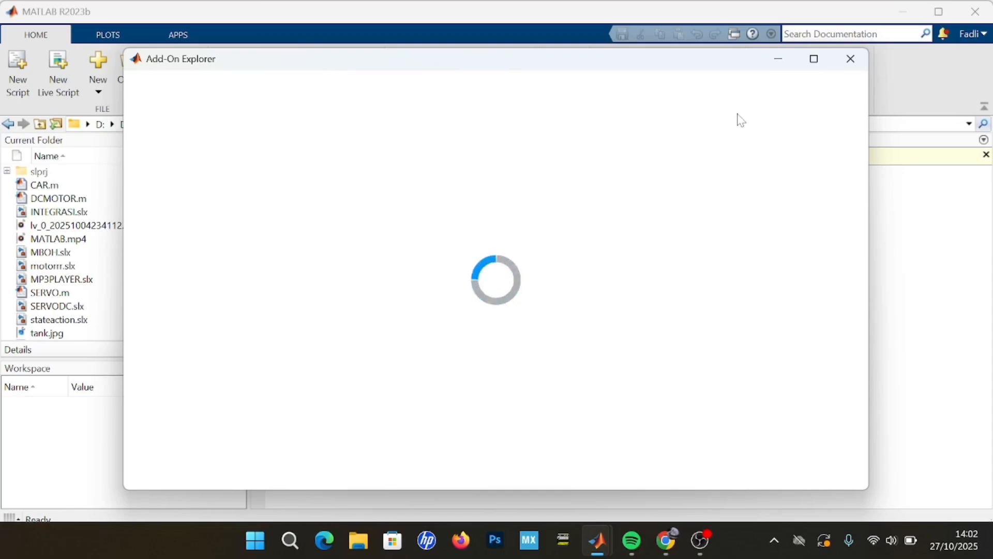
left_click(851, 59)
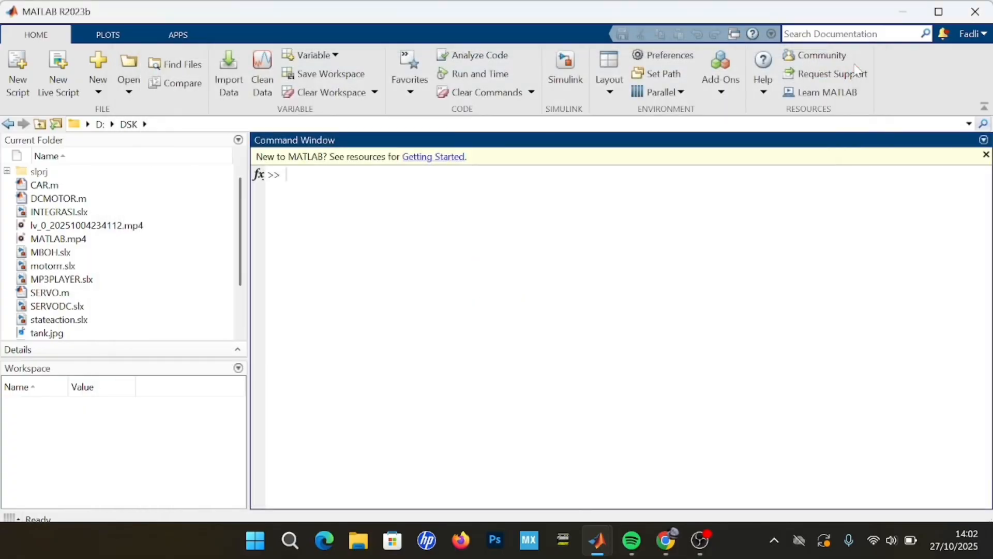
Open the Downloads folder in File Explorer and load the arduino support package installer into MATLAB's Command Window
left_click(369, 546)
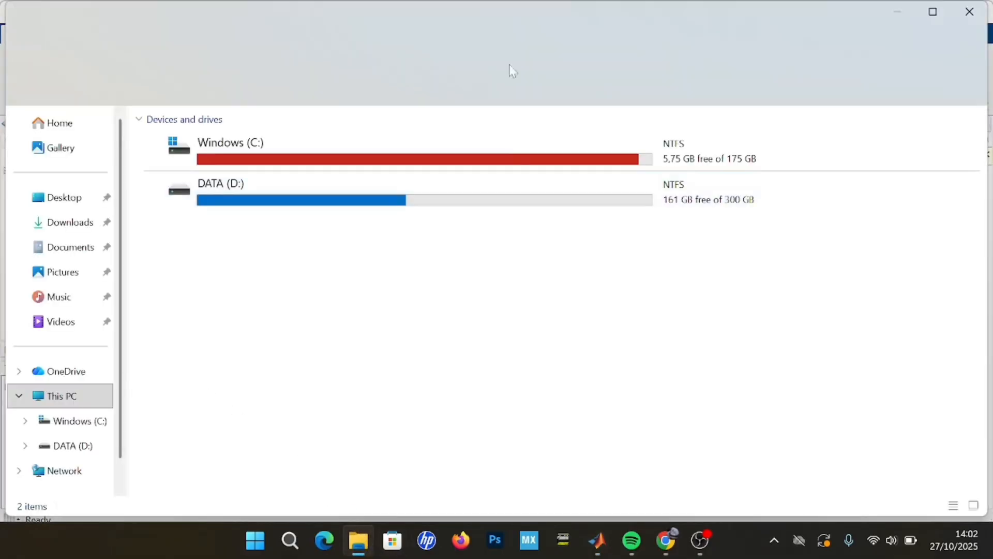
left_click_drag(492, 13, 976, 13)
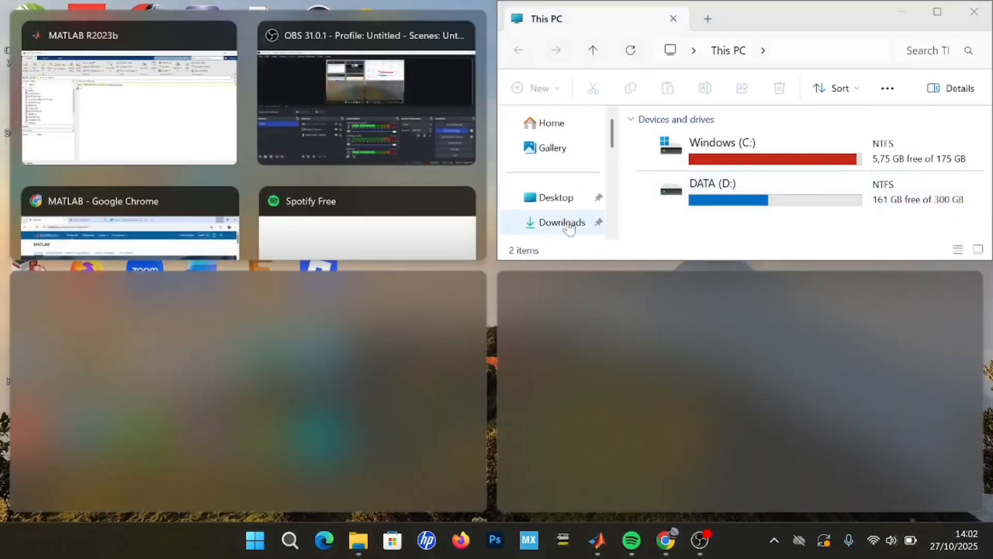
left_click(569, 224)
left_click(576, 198)
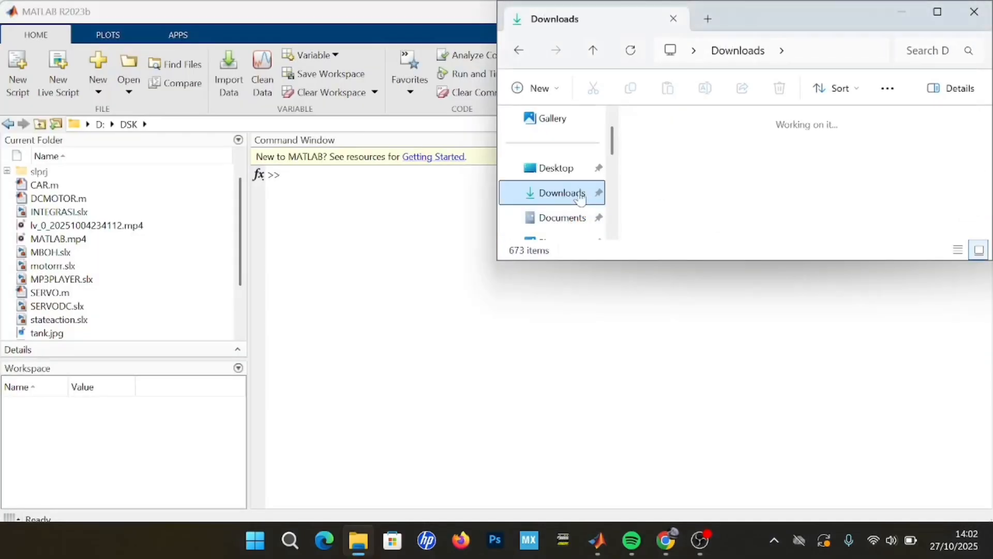
left_click_drag(670, 189, 342, 206)
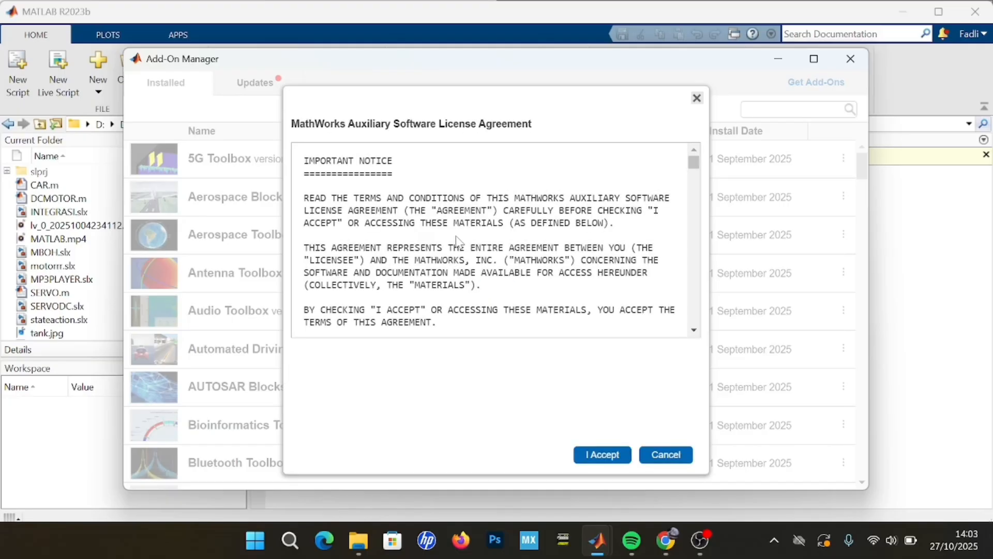
Accept the licence, install the Simulink Support Package for Arduino Hardware, postpone its setup and close the Add-On Manager
left_click(595, 455)
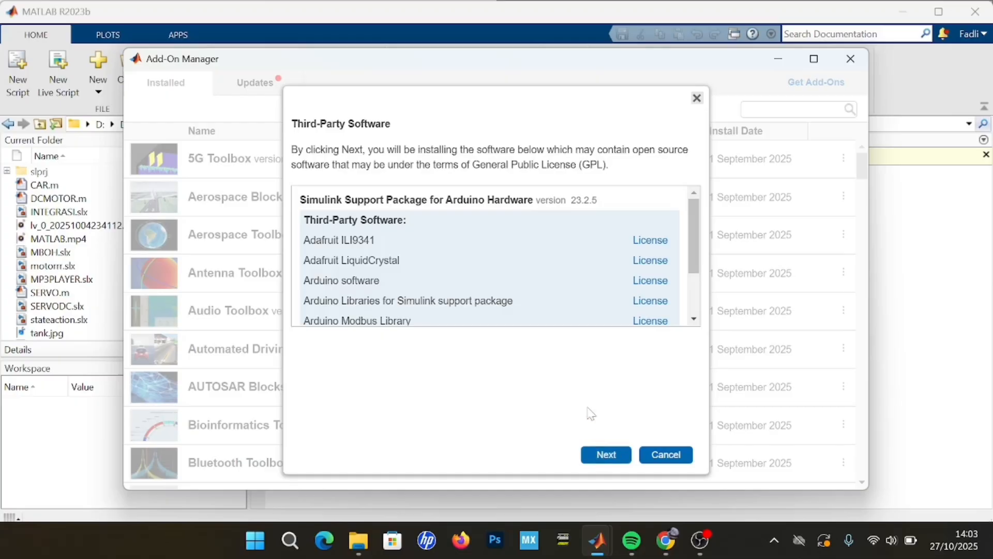
scroll(568, 295, "down", 2)
scroll(568, 296, "up", 3)
left_click(603, 454)
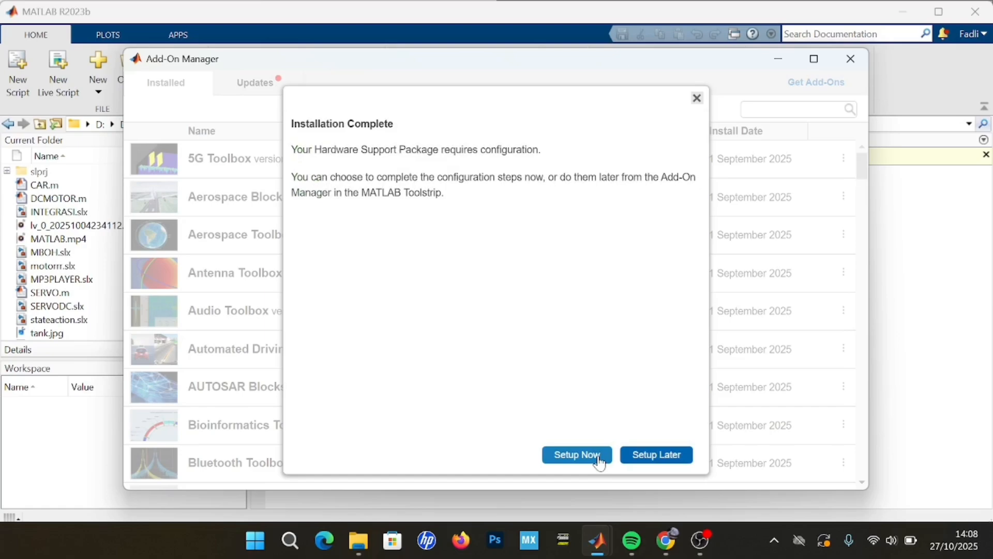
left_click(650, 462)
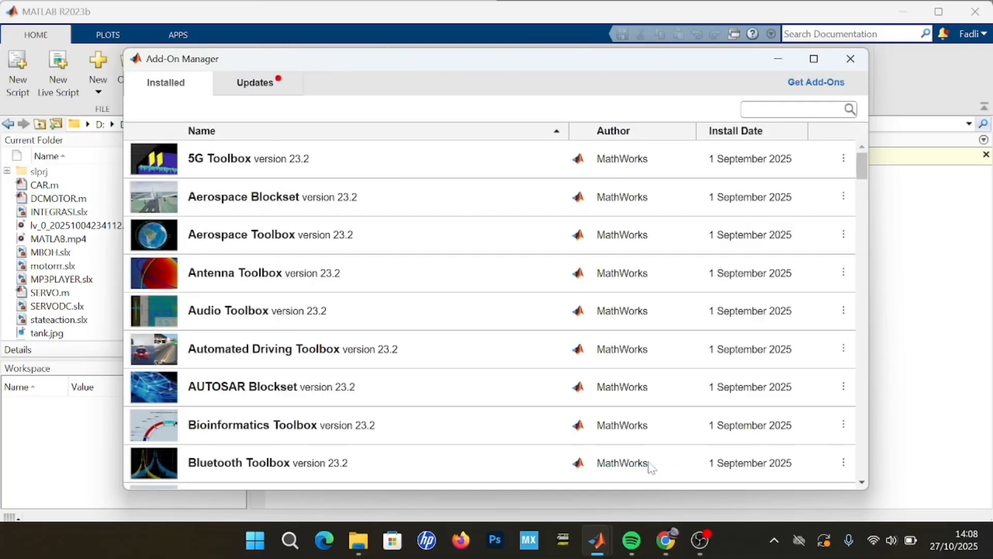
left_click(851, 61)
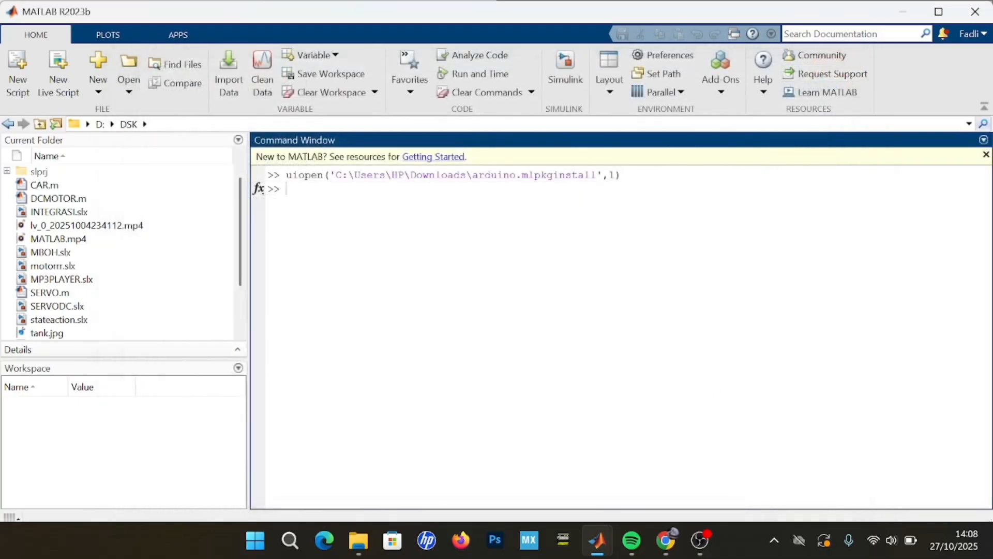
Install the MATLAB Support Package for Arduino Hardware from the arduinoio installer in Downloads, postponing its setup
left_click(358, 541)
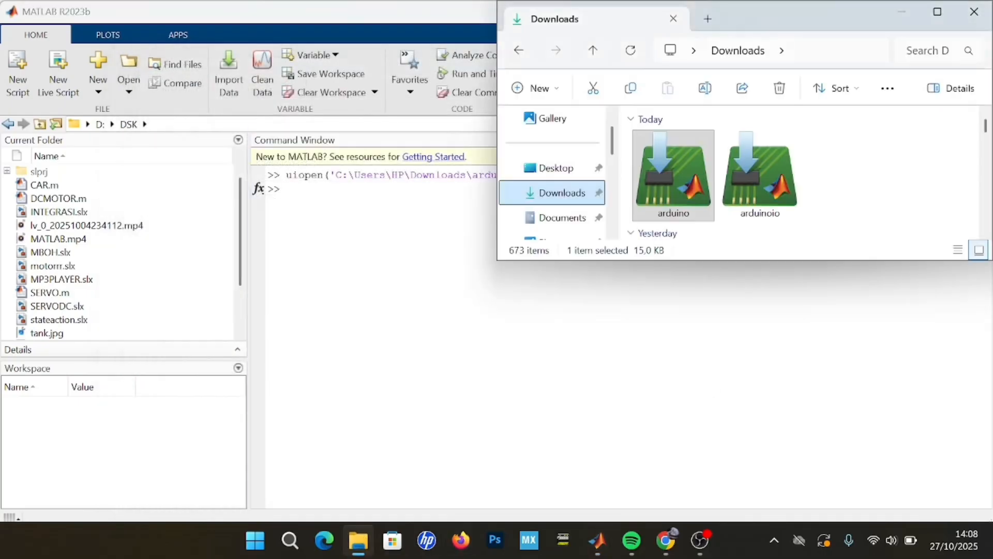
left_click_drag(767, 176, 366, 263)
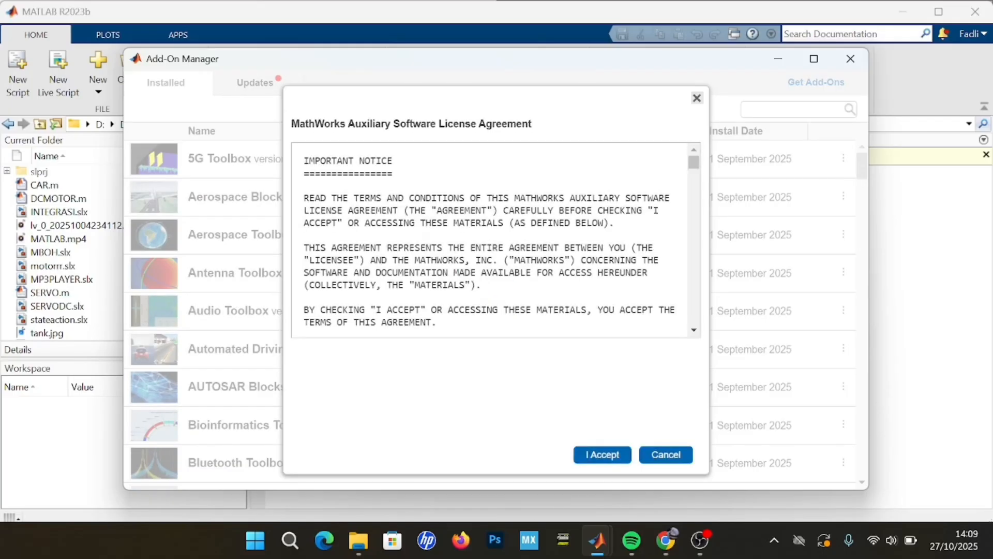
left_click(611, 458)
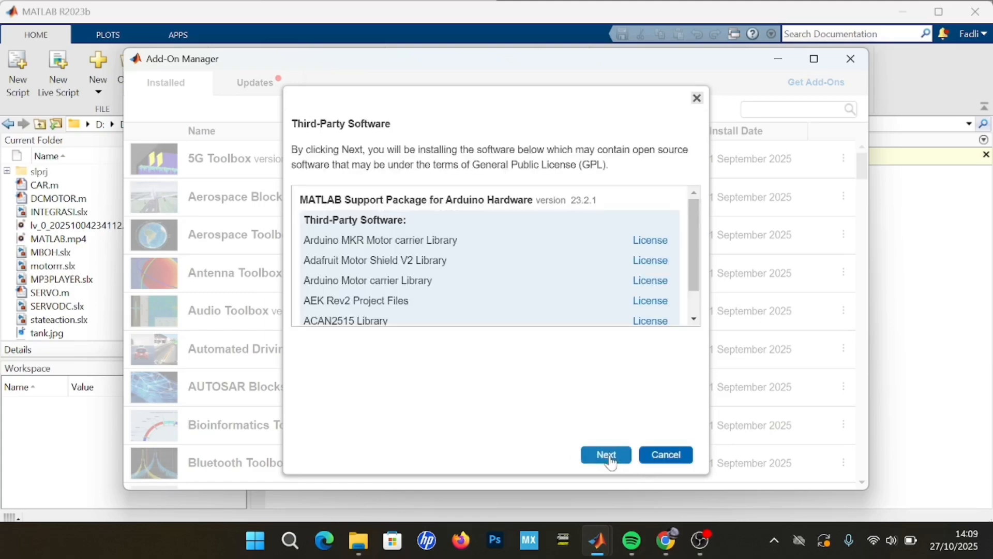
left_click(609, 457)
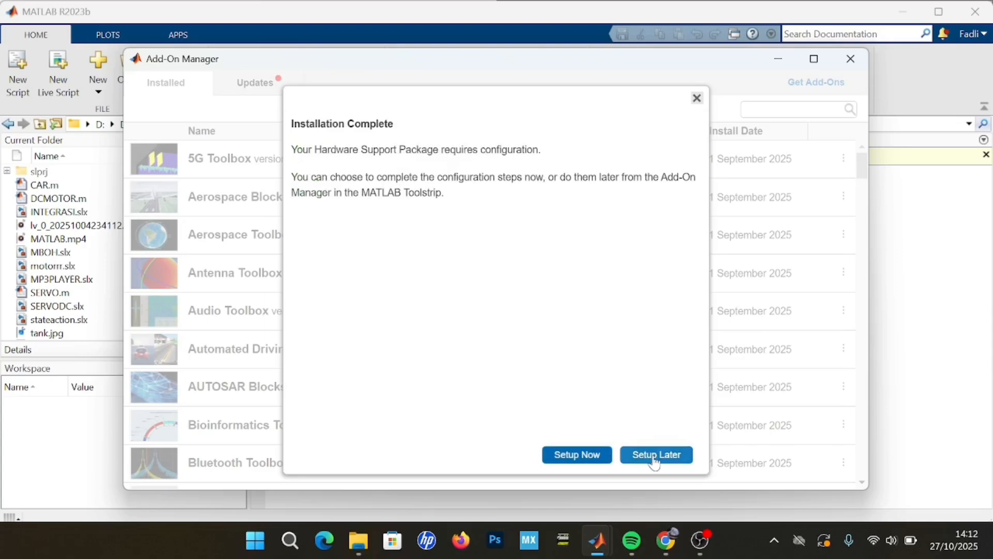
left_click(655, 462)
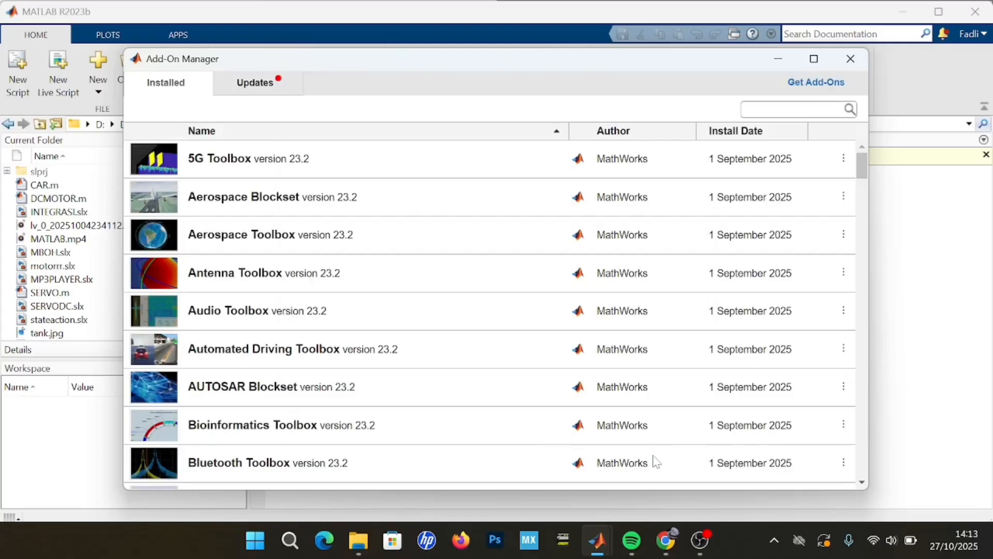
left_click(851, 60)
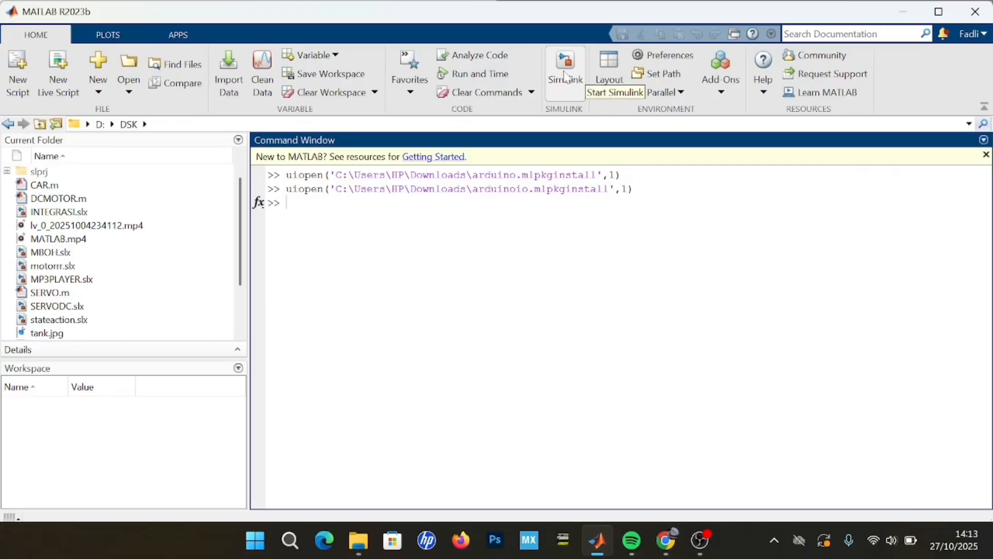
Start Simulink and create a new blank model
left_click(565, 70)
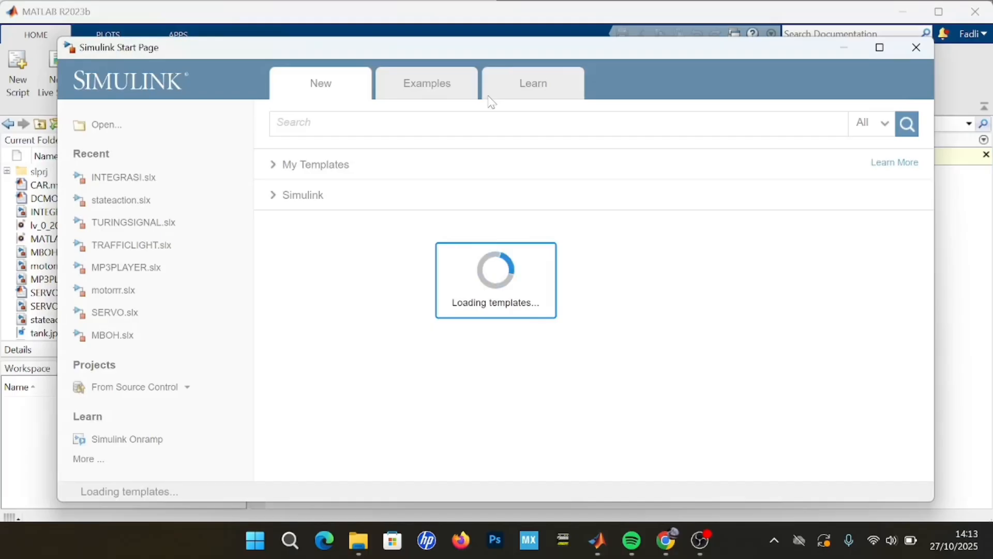
mouse_move(320, 269)
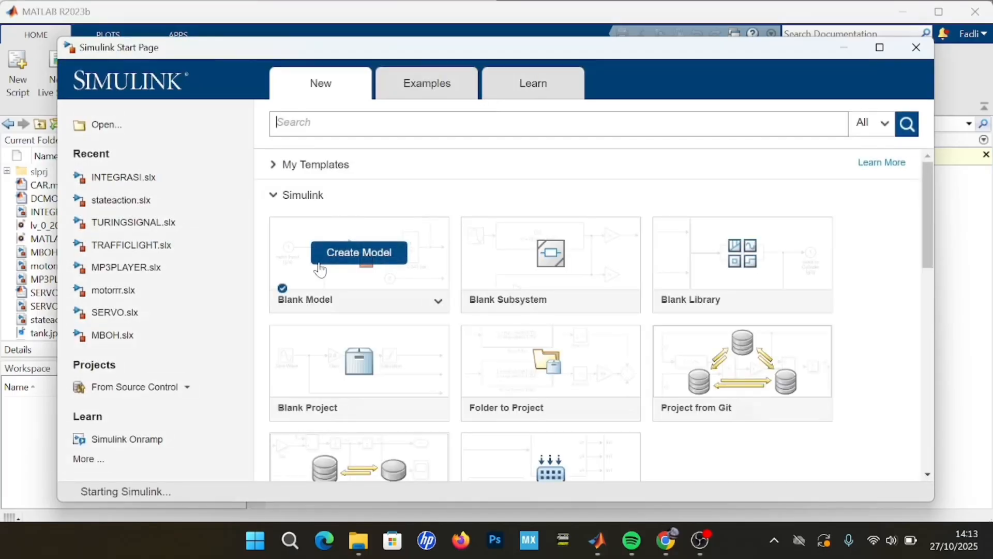
left_click(363, 256)
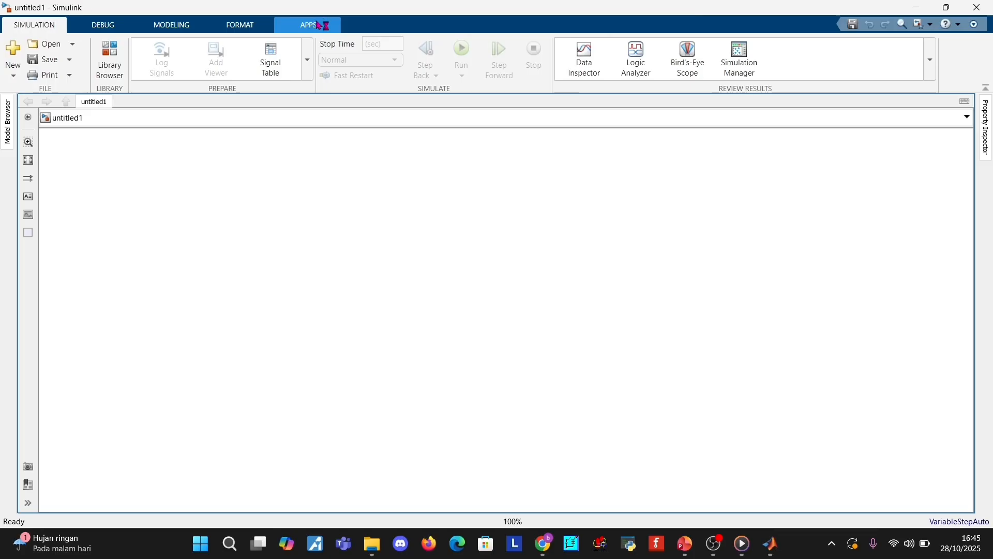
Configure the model to run on an Arduino Mega 2560 hardware board and show the Library Browser
left_click(318, 25)
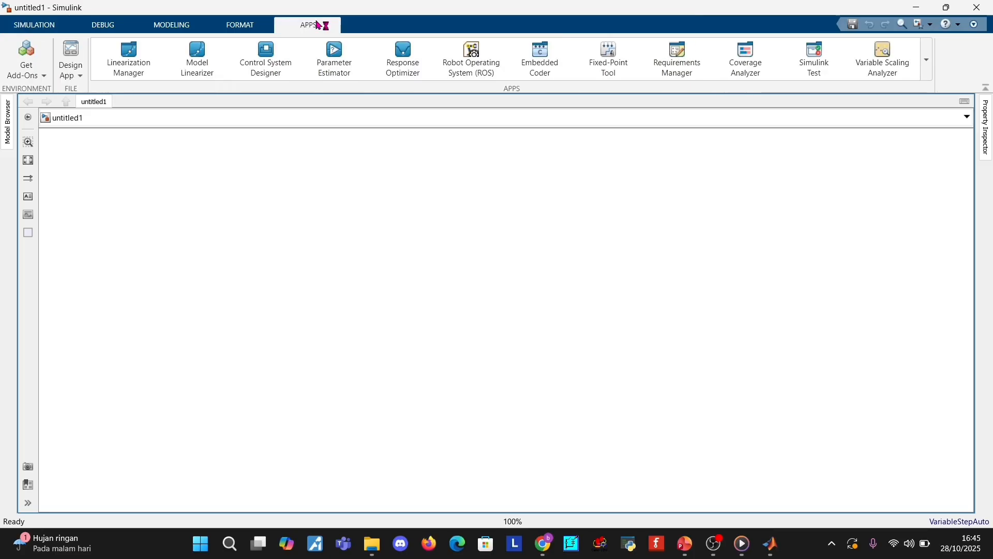
left_click(931, 62)
scroll(708, 208, "down", 4)
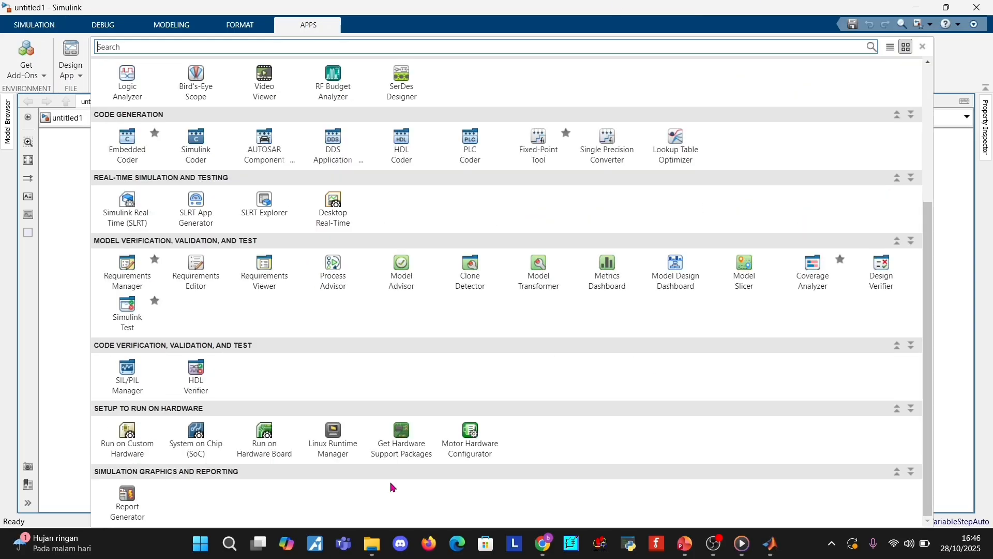
left_click(269, 440)
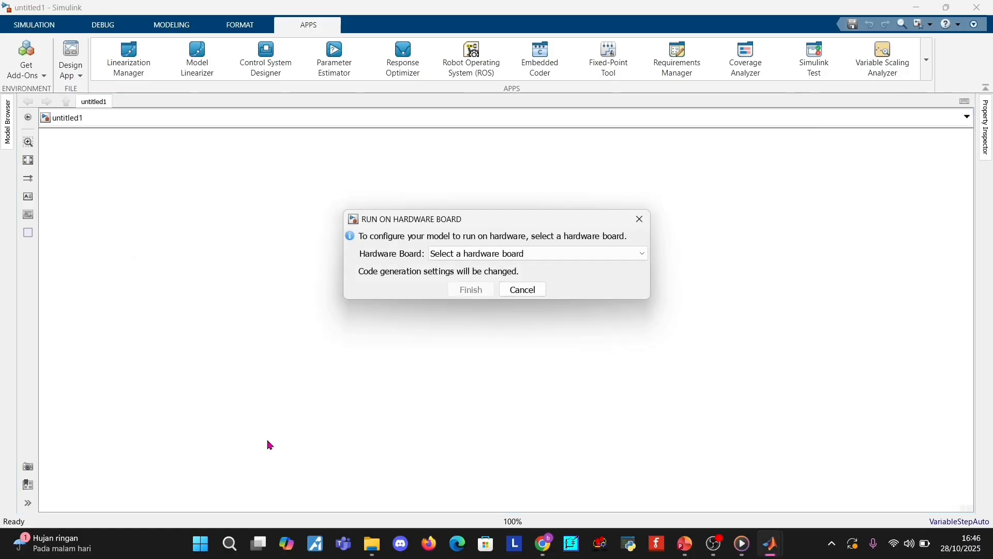
left_click(544, 257)
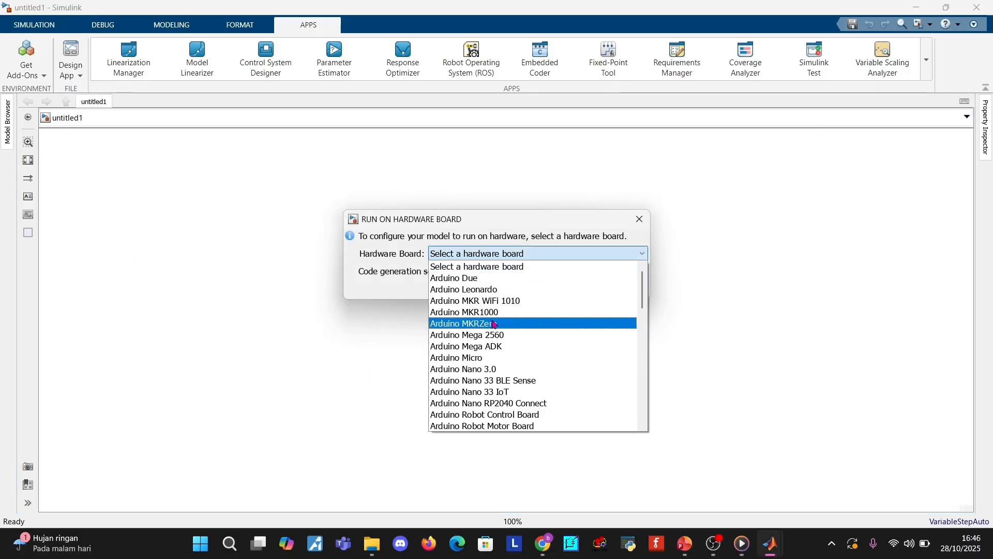
left_click(486, 336)
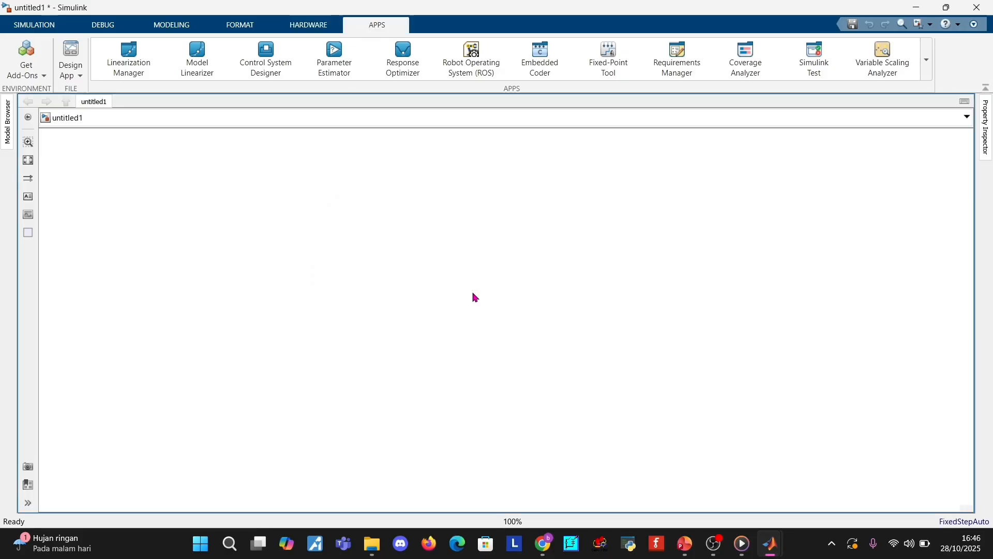
key("ctrl+shift+l")
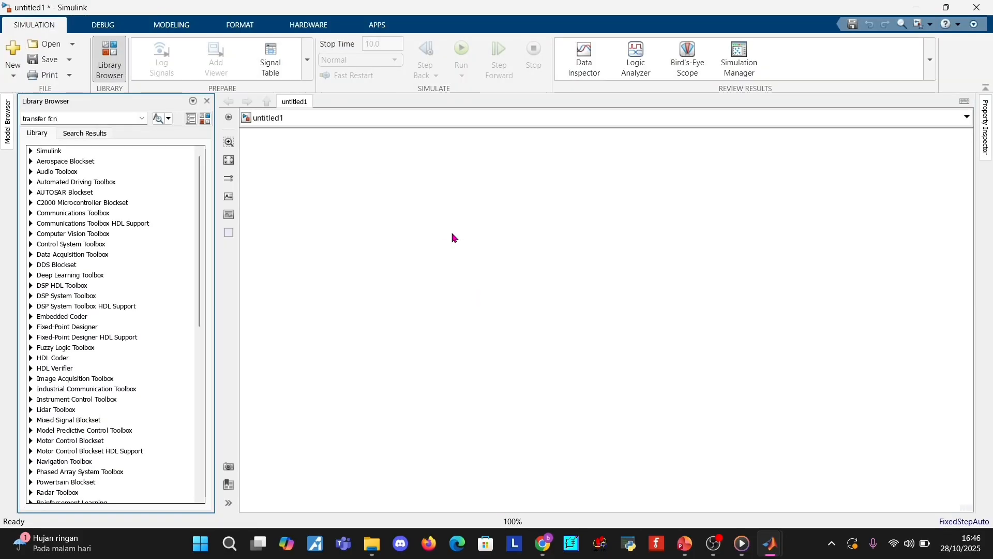
Insert a Simulink Constant block on the canvas and delete it again
double_click(453, 238)
type("con")
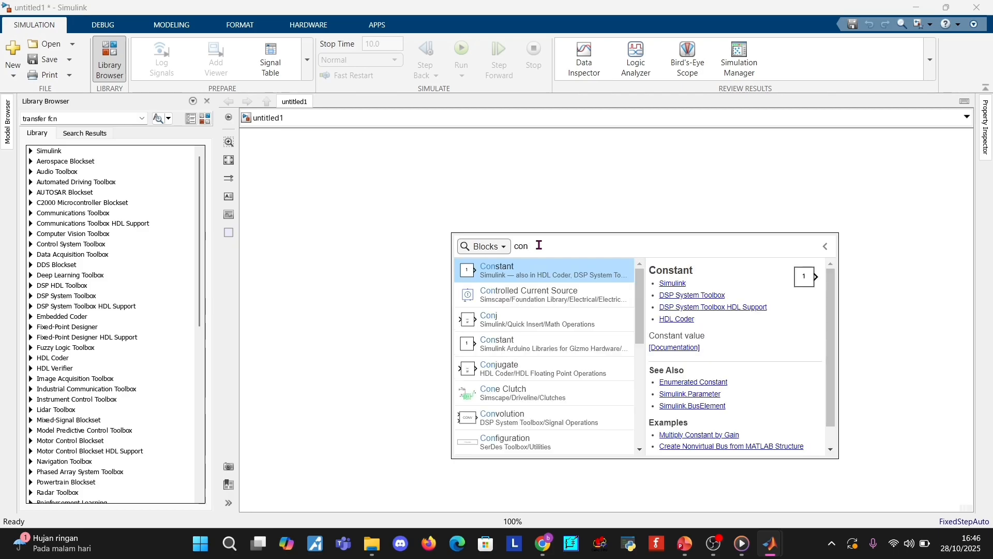
left_click(523, 278)
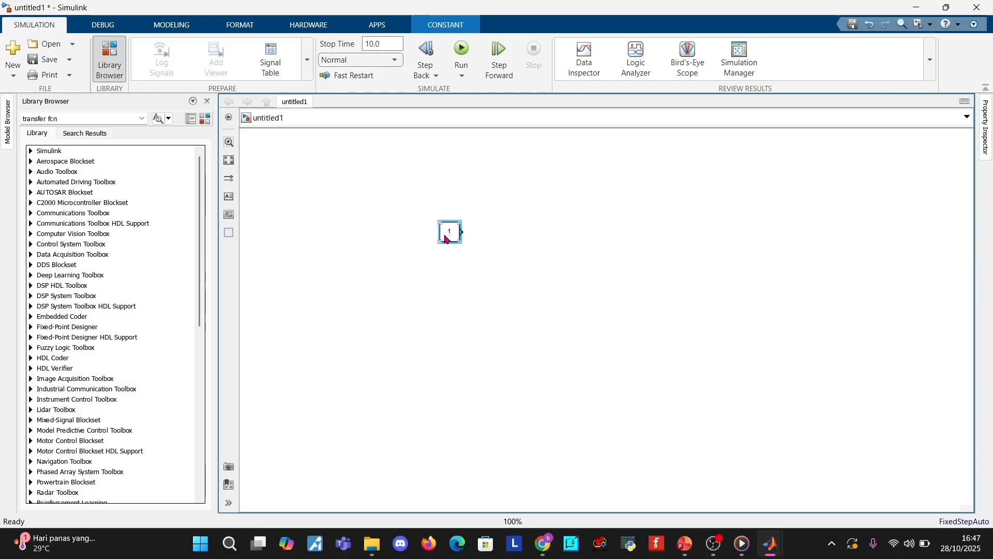
key("Delete")
Open the model's hardware settings at the Solver page and expand the solver details
left_click(309, 25)
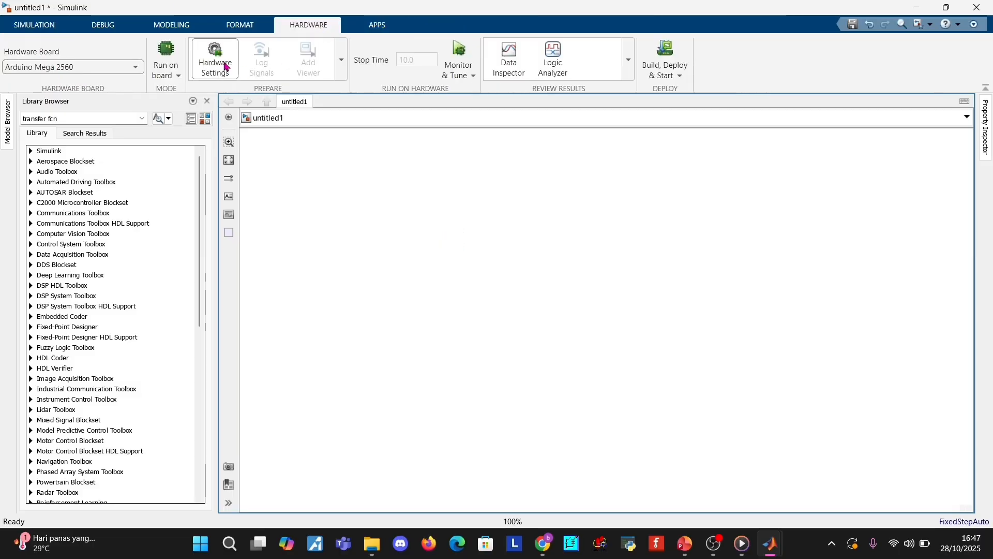
left_click(213, 67)
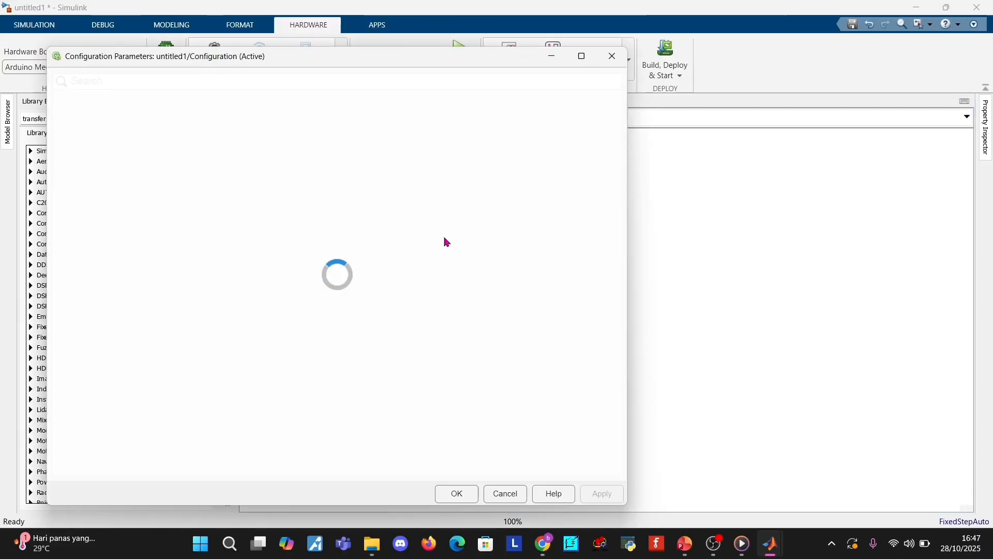
left_click(75, 106)
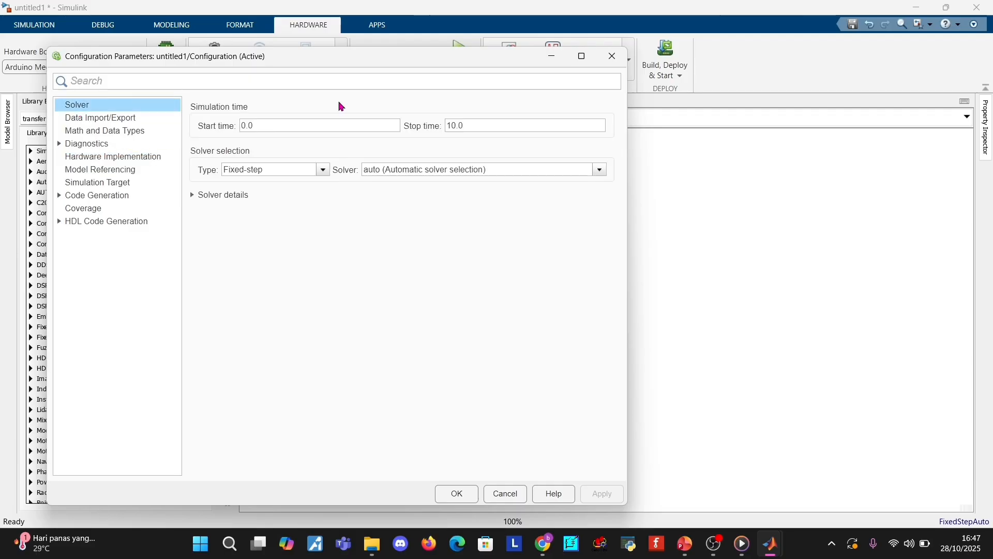
double_click(472, 128)
key("BackSpace")
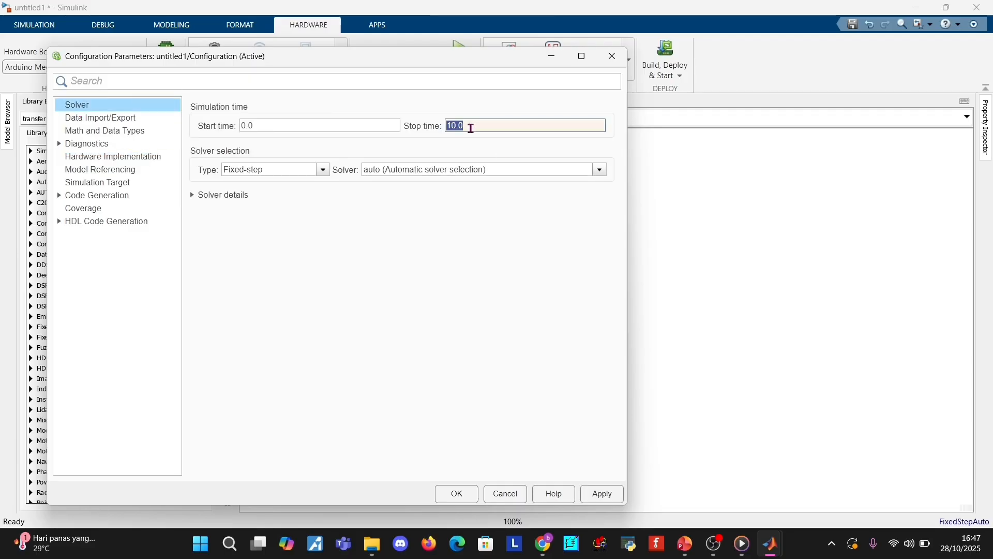
left_click(193, 195)
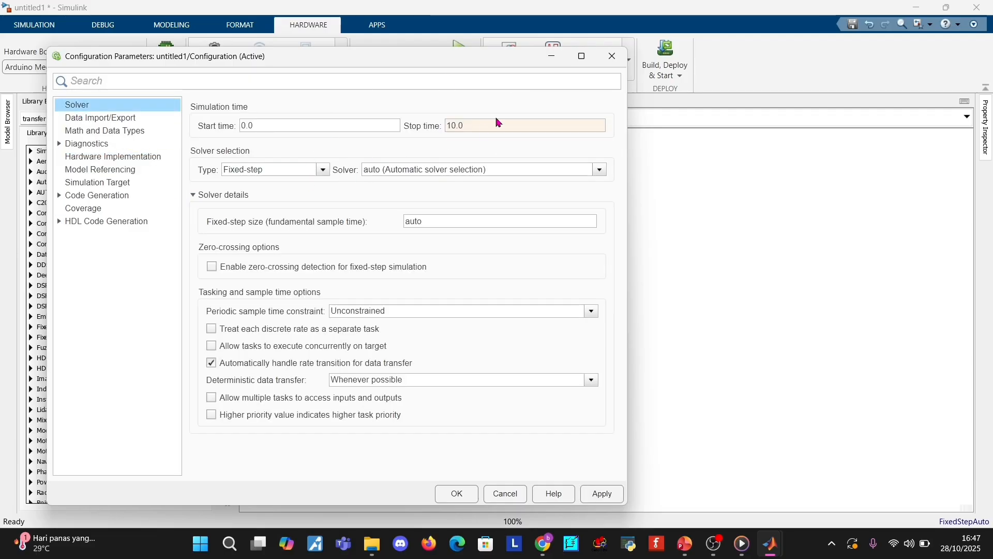
Set the simulation stop time to inf
left_click(485, 128)
type("inf")
double_click(484, 128)
key("BackSpace")
type("in")
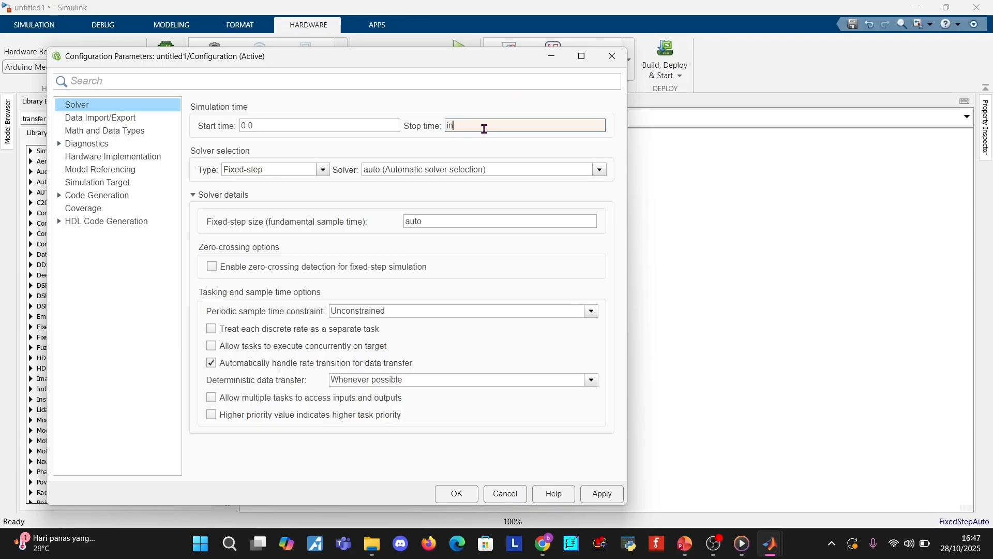
type("f")
key("Return")
Set the fixed-step size to 0.1 and choose the discrete (no continuous states) solver
double_click(450, 220)
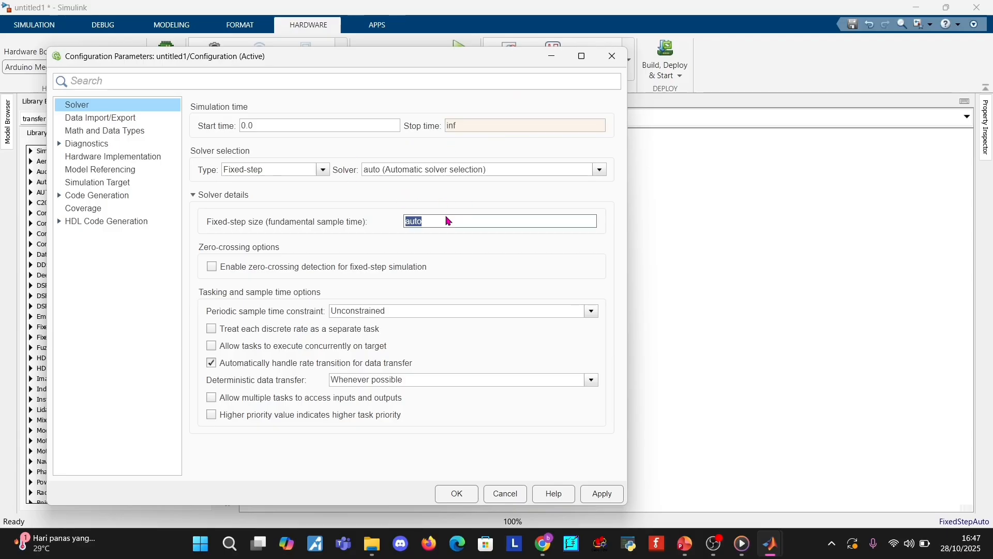
key("BackSpace")
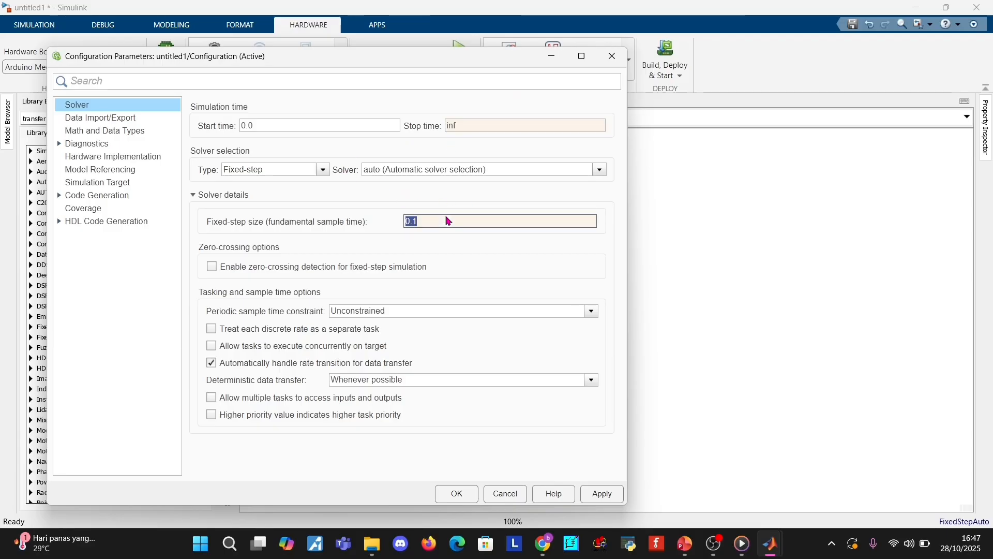
left_click(601, 170)
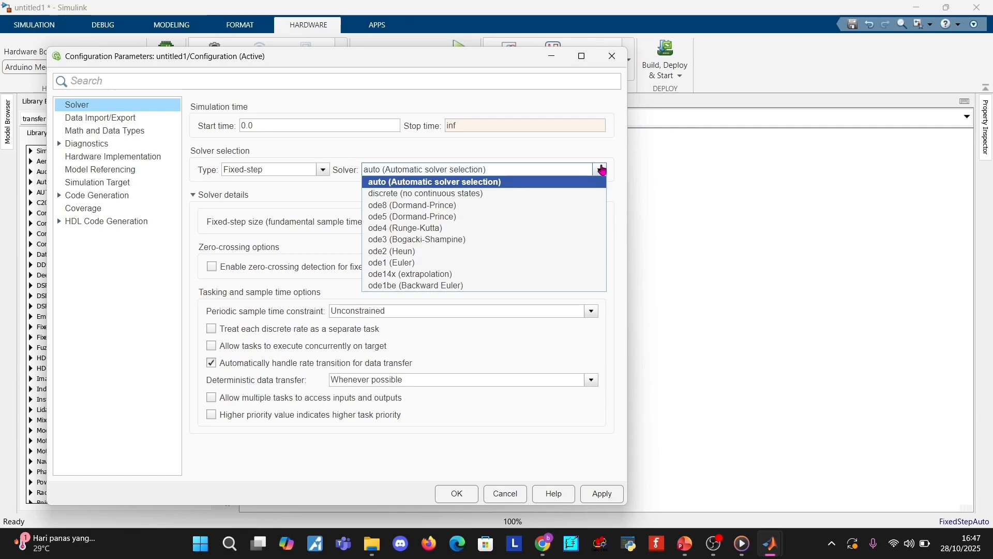
left_click(464, 194)
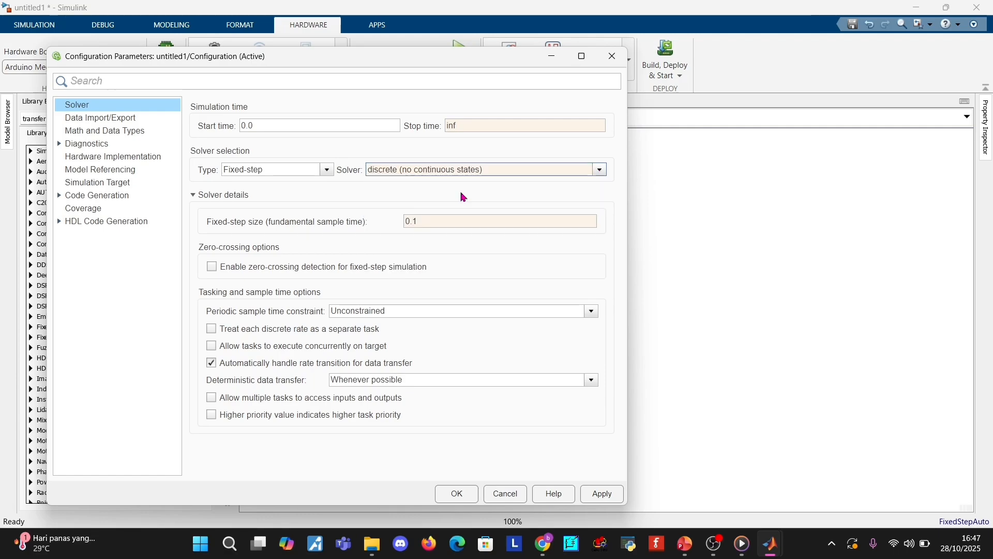
In the target hardware resources, set the host-board connection's host COM port to Manually Select with COM3
left_click(109, 159)
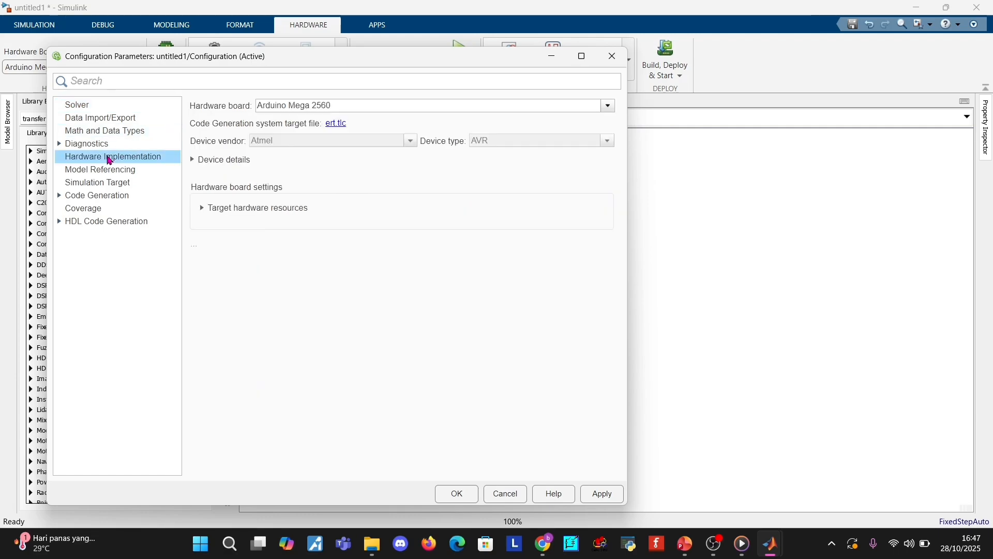
left_click(202, 208)
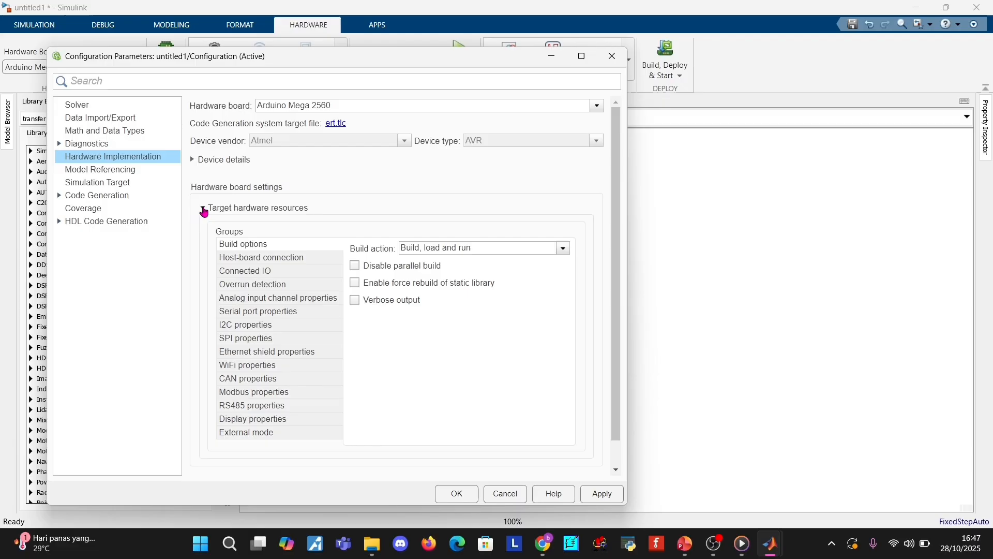
left_click(242, 259)
left_click(520, 264)
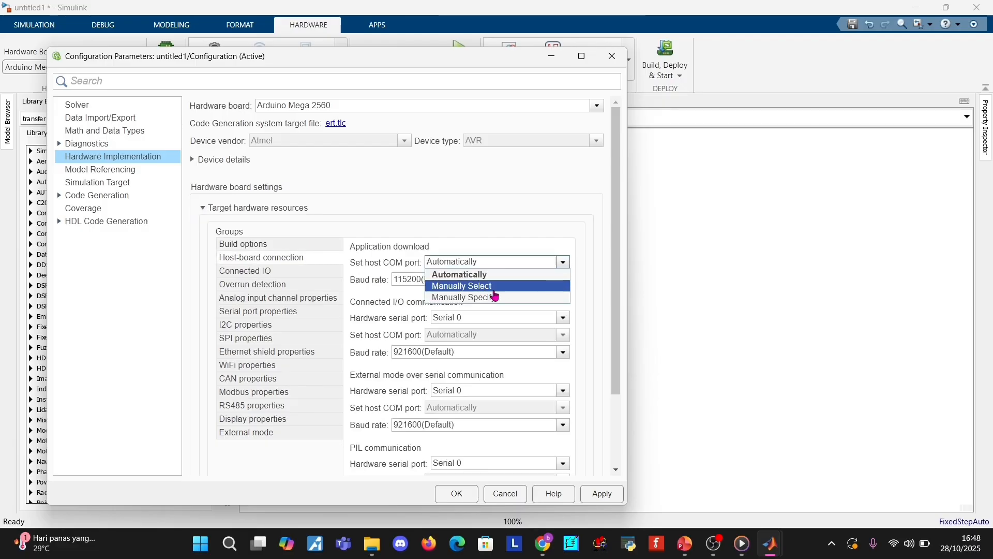
left_click(462, 286)
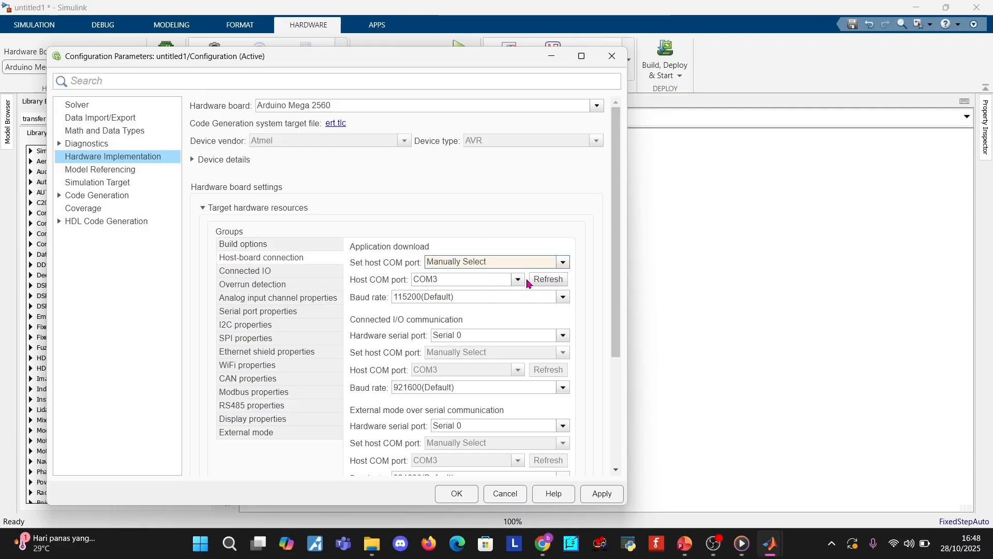
left_click(519, 279)
left_click(461, 293)
Set the baud rate to 115200 for Connected I/O, External mode and PIL communication, and apply the settings
scroll(455, 290, "down", 5)
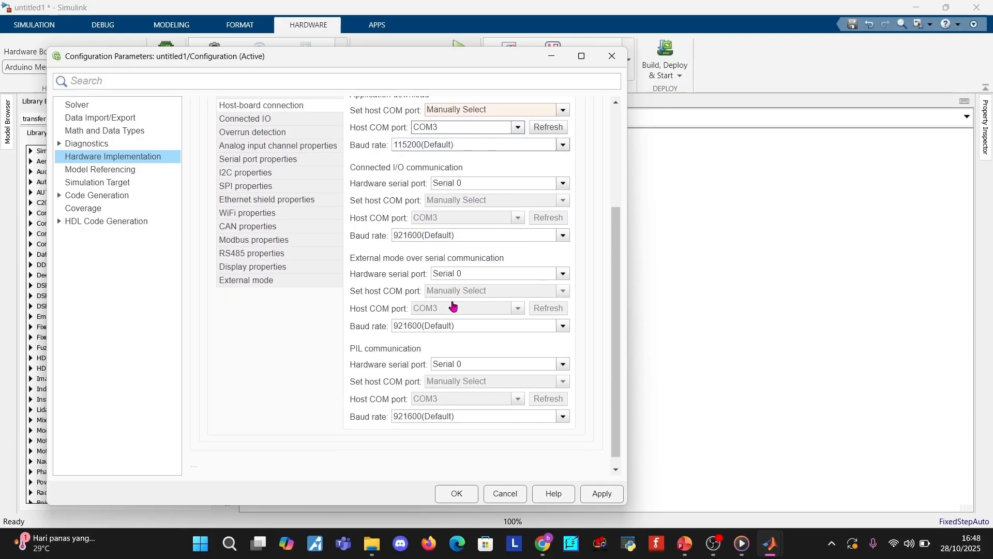
left_click(561, 229)
left_click(476, 252)
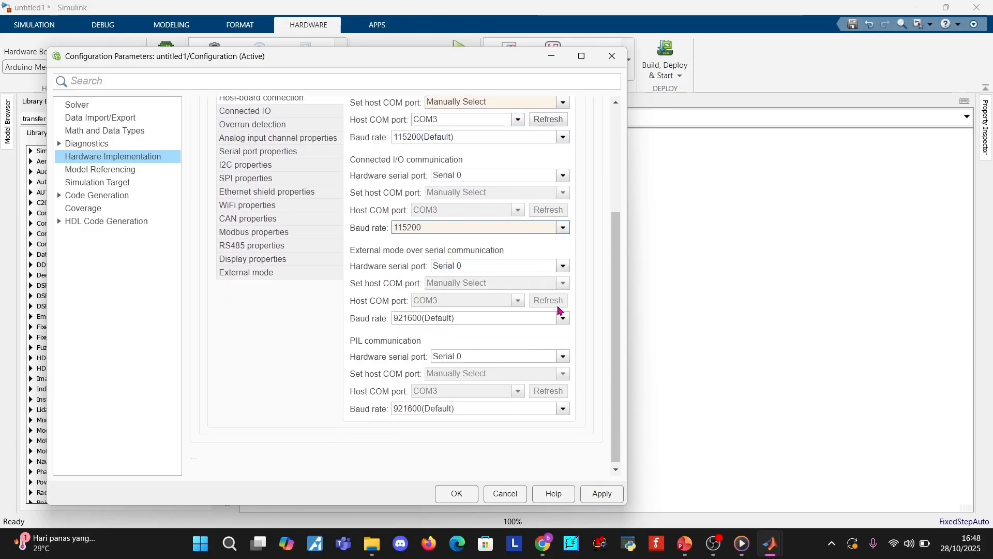
left_click(562, 317)
left_click(437, 342)
left_click(563, 356)
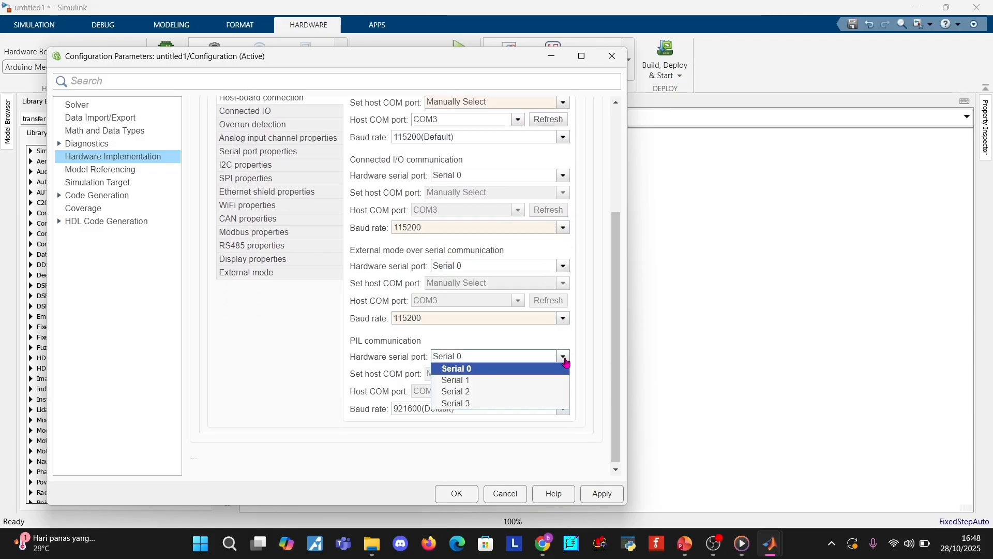
left_click(565, 360)
left_click(563, 409)
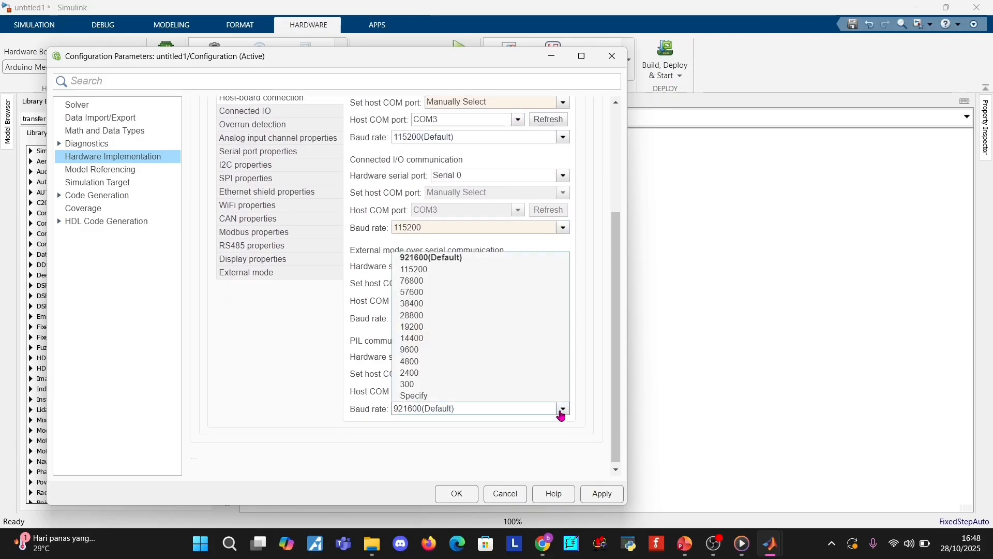
left_click(425, 274)
scroll(385, 256, "up", 3)
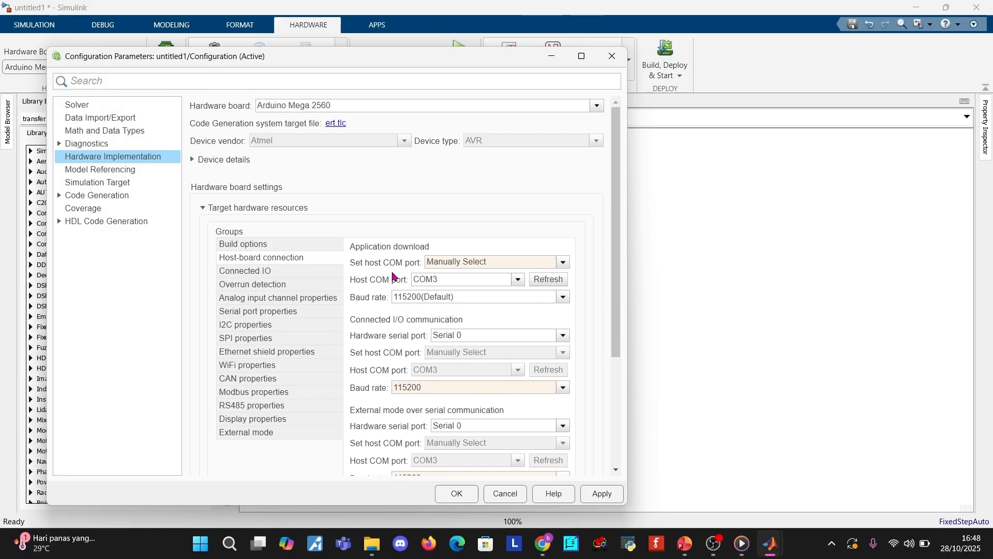
scroll(394, 278, "down", 3)
left_click(604, 494)
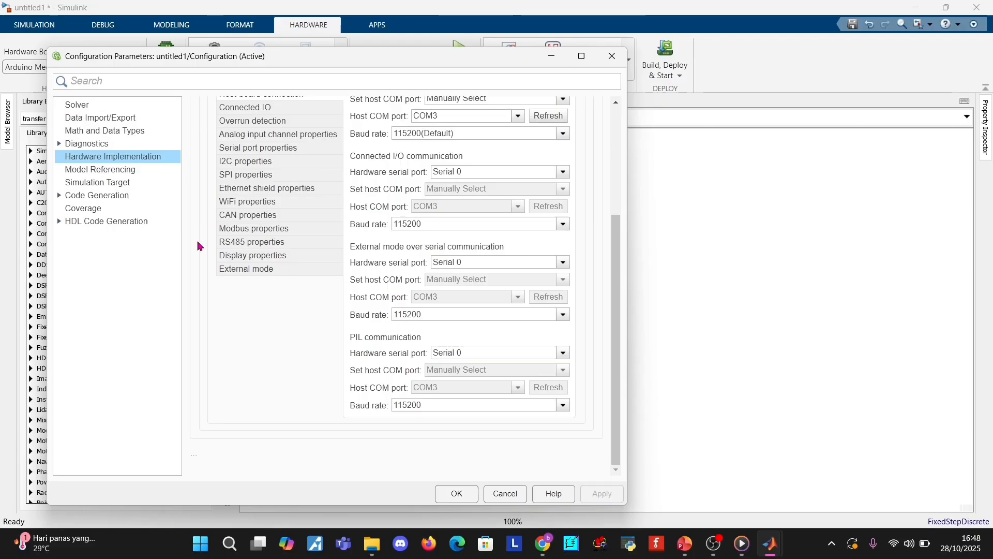
Set the code generation build configuration to Faster Runs, apply it and close the configuration parameters
left_click(110, 170)
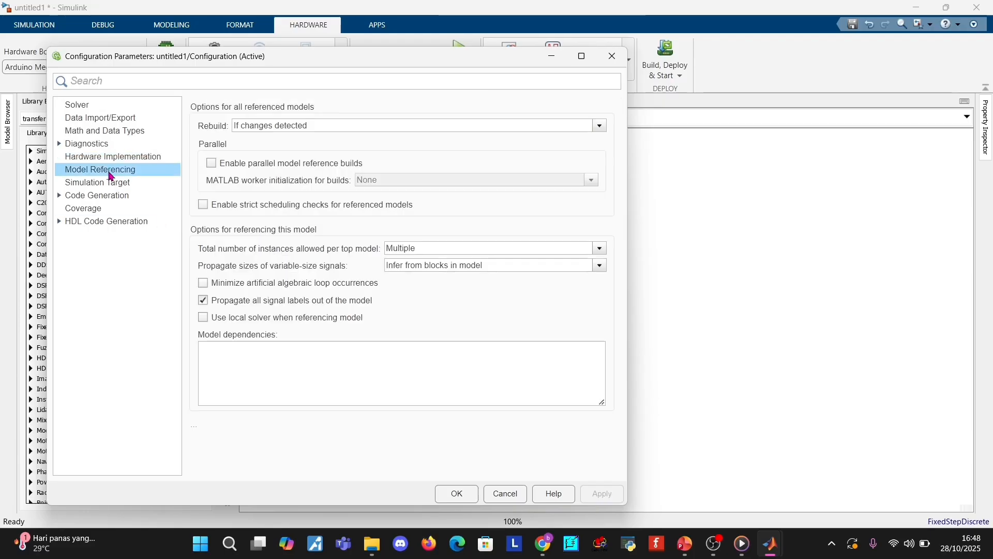
left_click(123, 202)
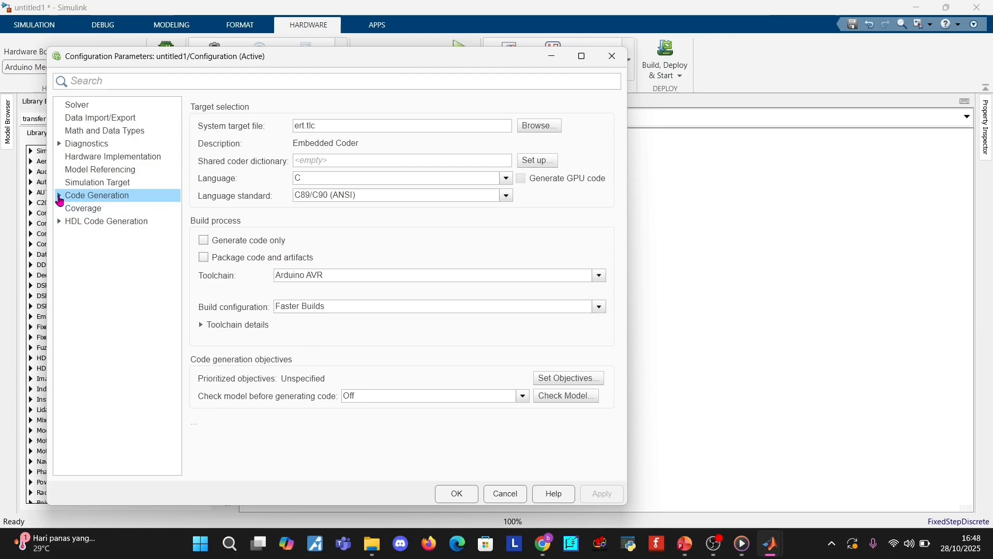
left_click(600, 276)
left_click(599, 278)
left_click(600, 308)
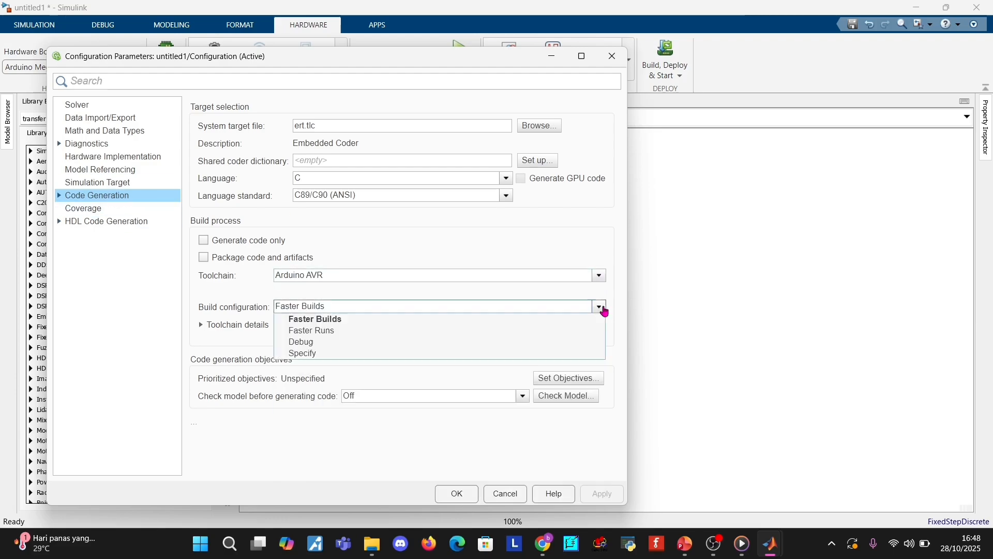
left_click(390, 331)
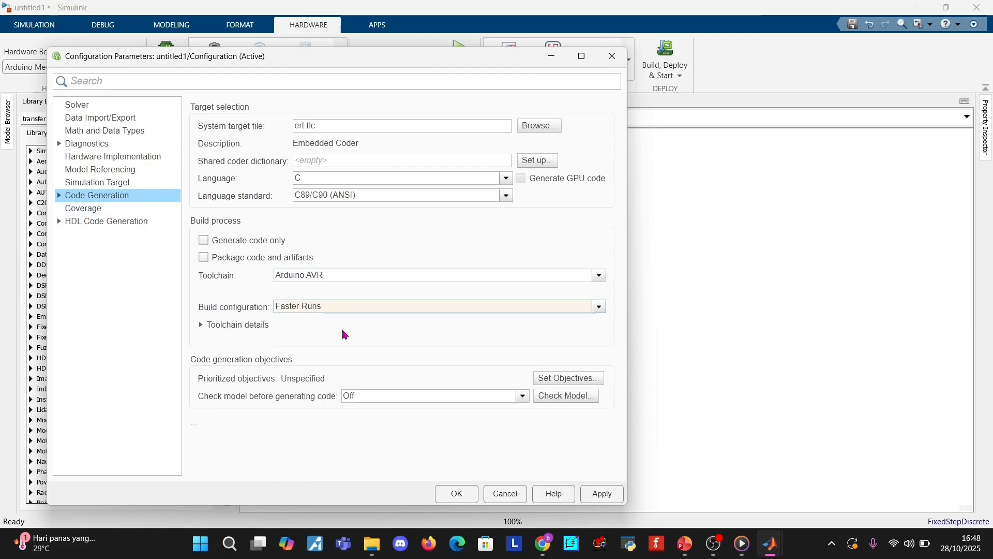
left_click(201, 326)
left_click(201, 326)
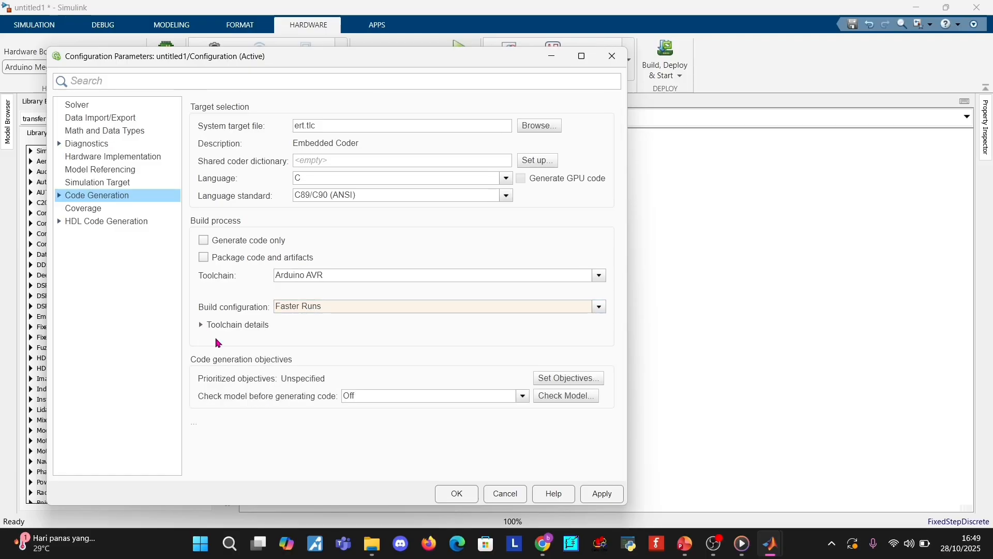
left_click(601, 494)
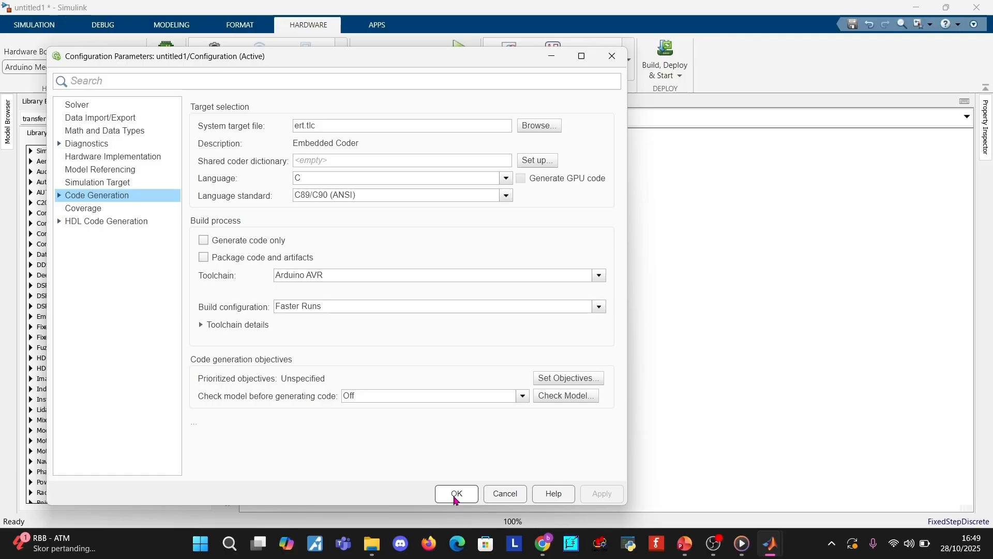
left_click(456, 494)
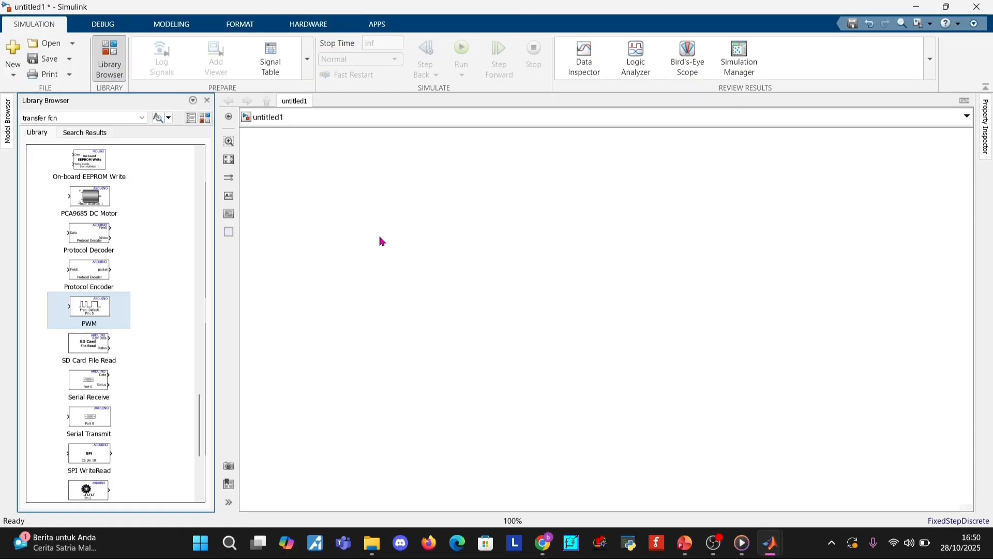
Insert an Arduino PWM block on the canvas and make a second copy of it directly below
double_click(380, 239)
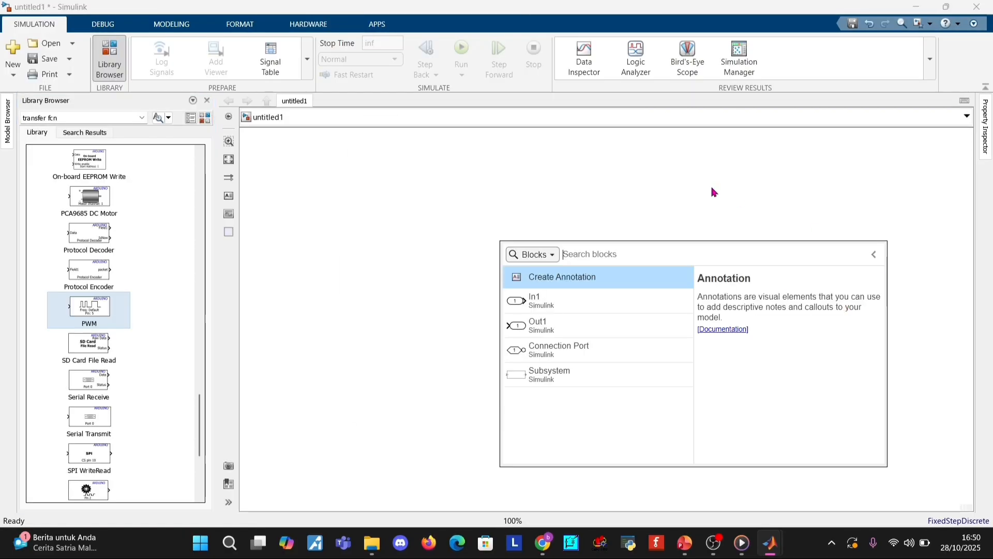
left_click(645, 227)
double_click(461, 239)
type("PWM")
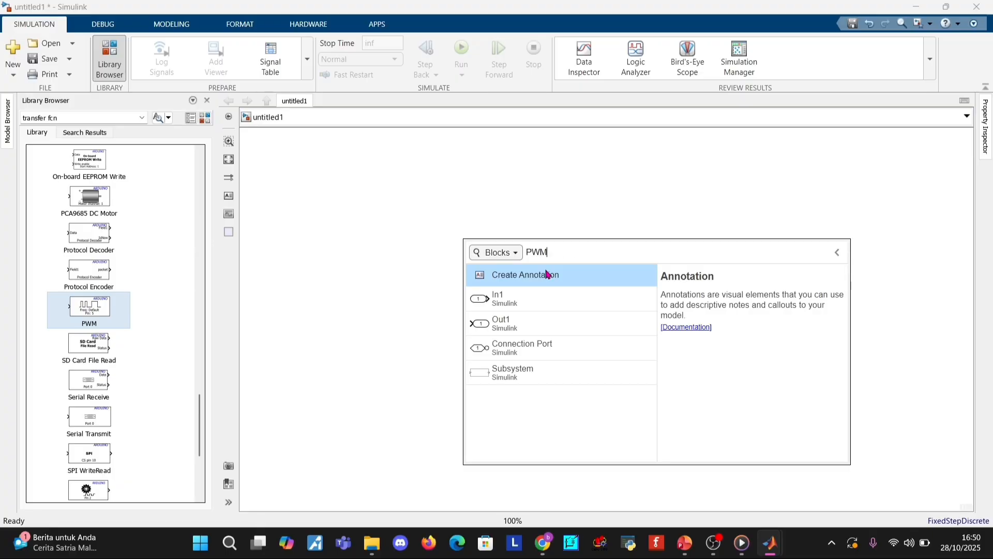
left_click(524, 278)
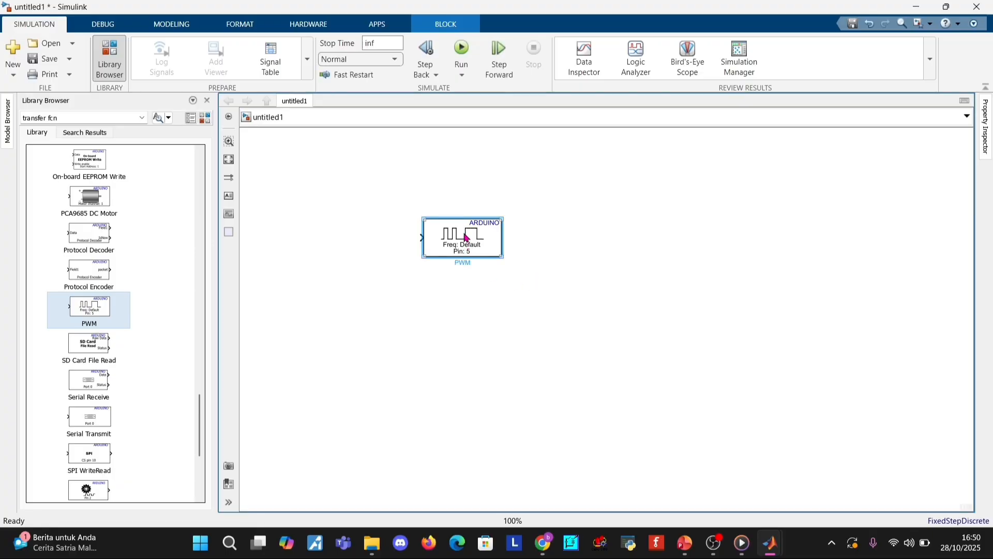
left_click_drag(466, 238, 608, 263)
left_click(909, 543)
left_click(494, 279)
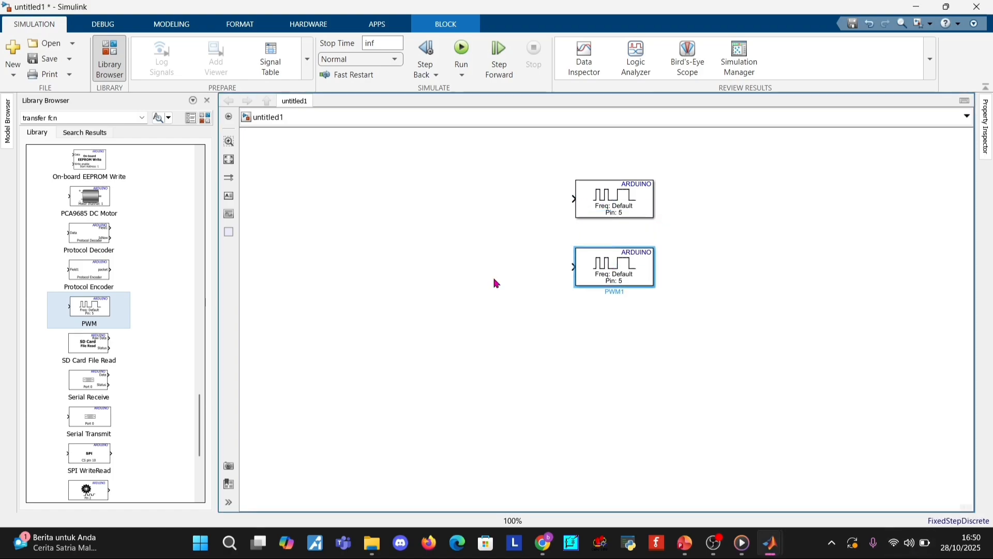
Insert two Constant blocks, one level with each PWM block, and connect each to its PWM input
double_click(496, 283)
type("const")
left_click(578, 322)
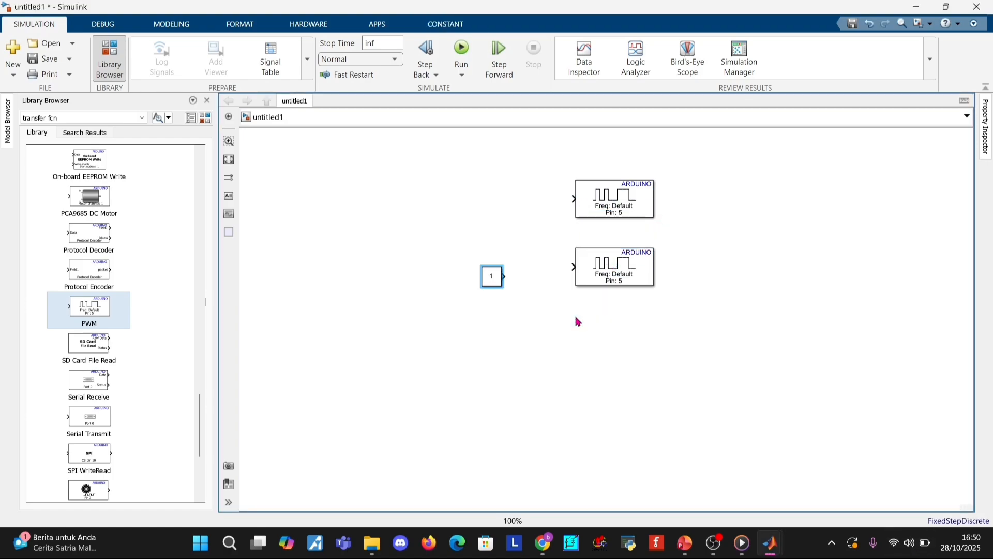
left_click_drag(492, 276, 450, 198)
double_click(472, 270)
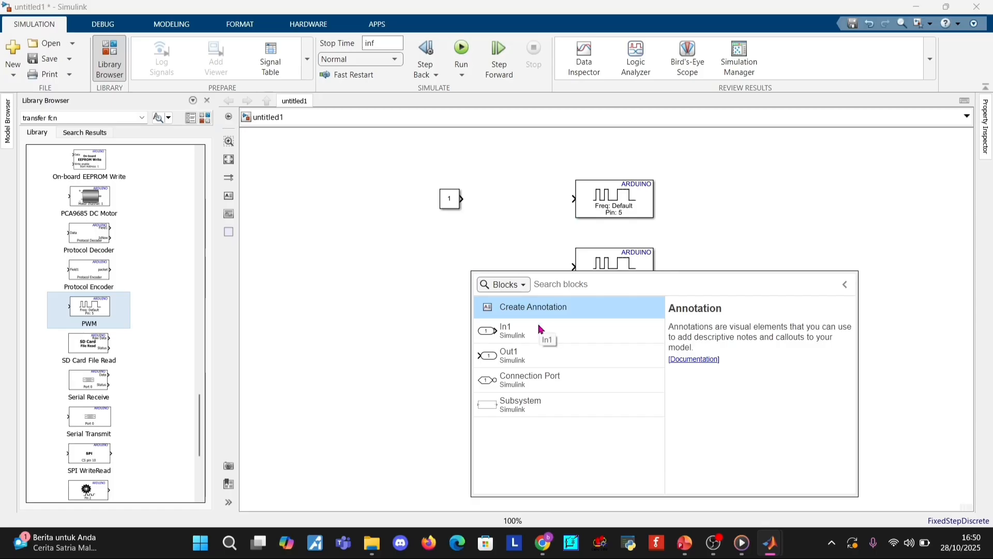
type("const")
left_click(551, 309)
left_click_drag(473, 264, 454, 262)
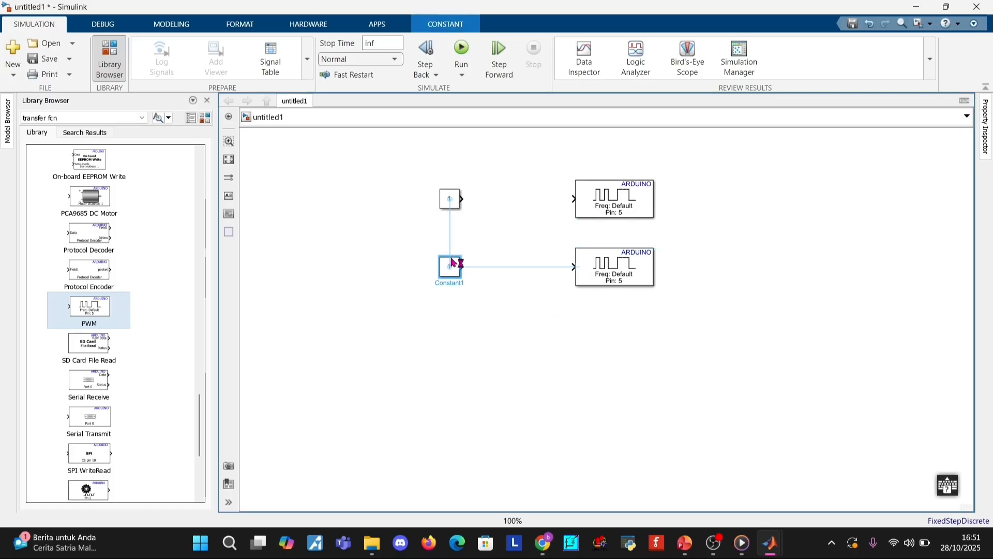
left_click_drag(462, 199, 580, 200)
left_click_drag(462, 266, 576, 266)
Set the lower Constant block's value to 0 and the upper one's to 255
double_click(456, 269)
key("BackSpace")
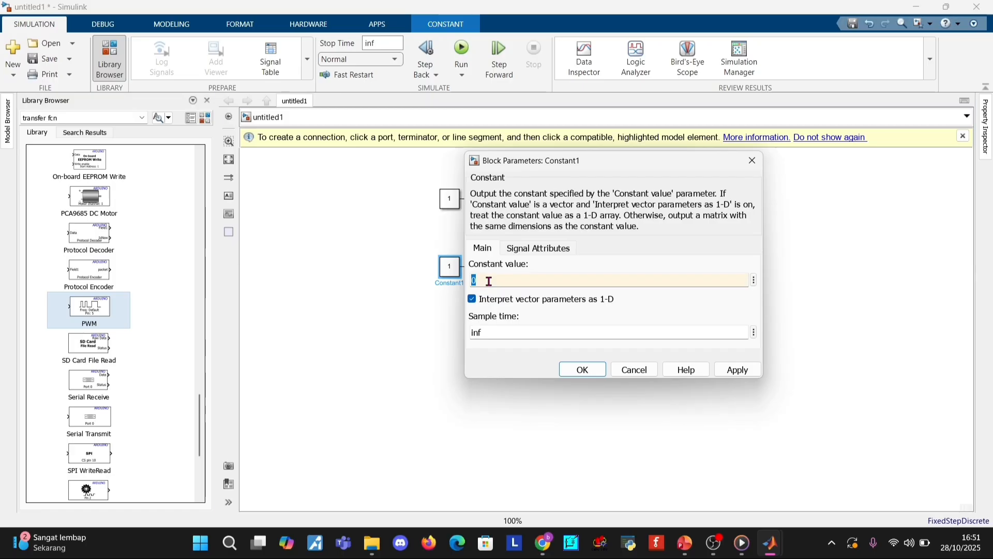
key("Return")
double_click(449, 199)
type("255")
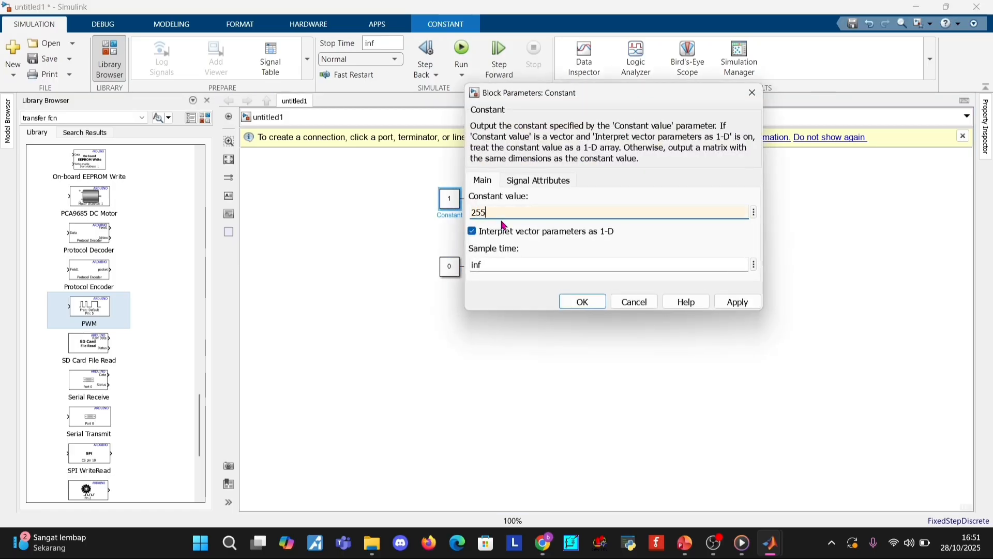
left_click(583, 302)
Check the upper PWM block's pin number and set the lower PWM block's pin number to 6
double_click(611, 209)
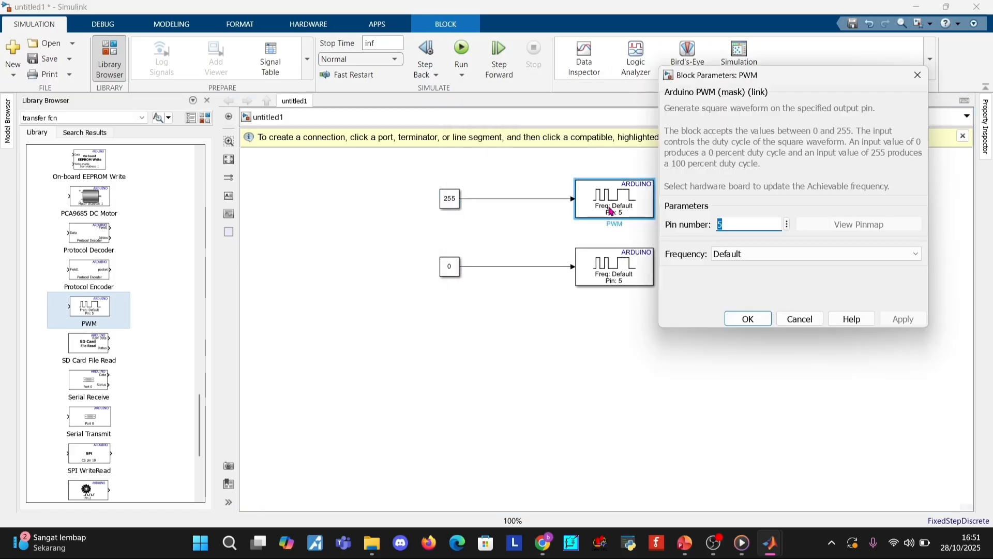
left_click(918, 75)
double_click(616, 253)
key("BackSpace")
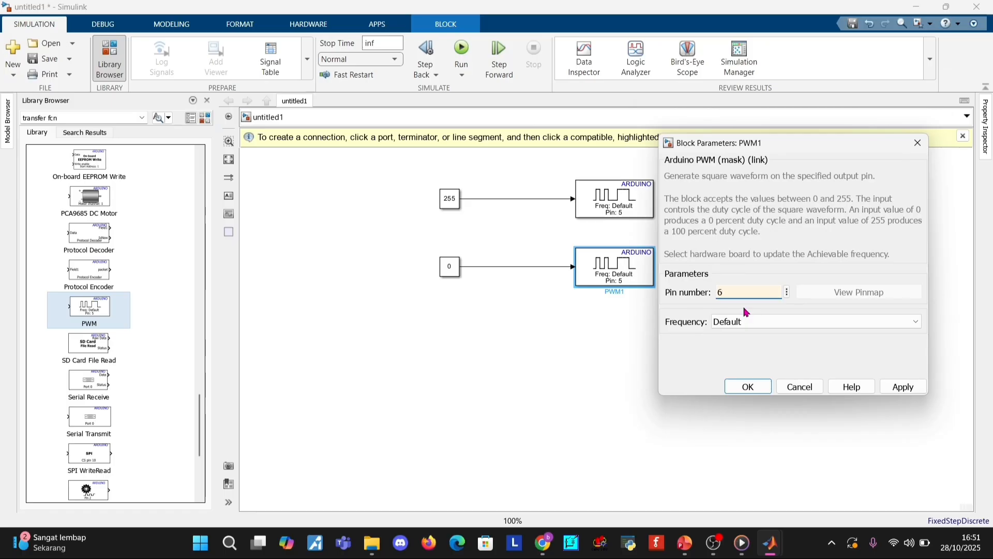
key("Return")
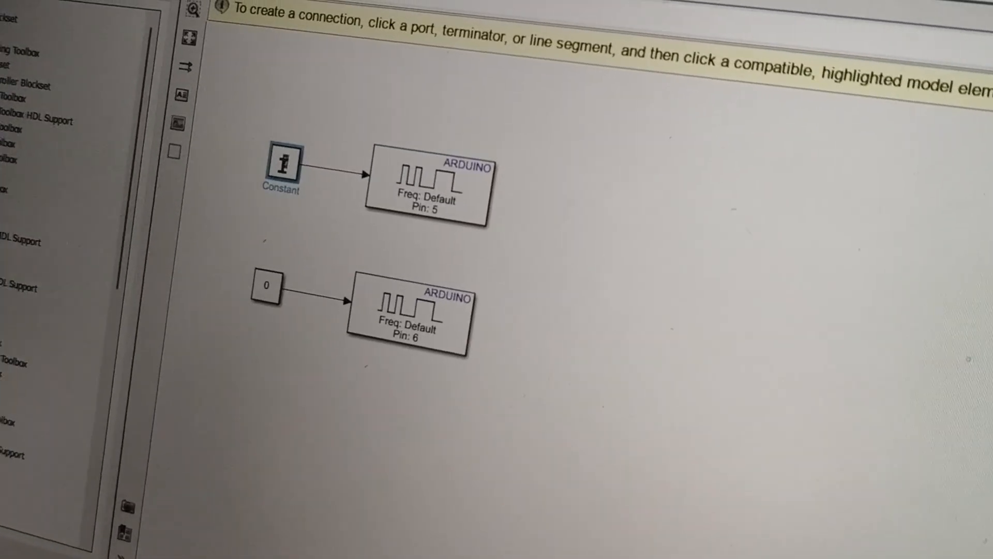
Set the upper Constant block, feeding the pin 5 PWM block, to a value of 255
double_click(283, 163)
type("2")
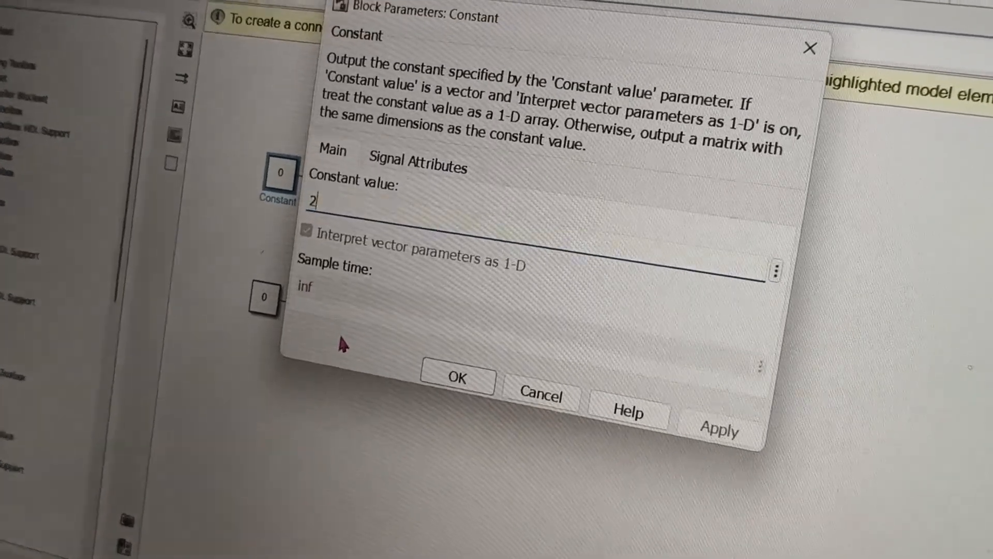
type("55")
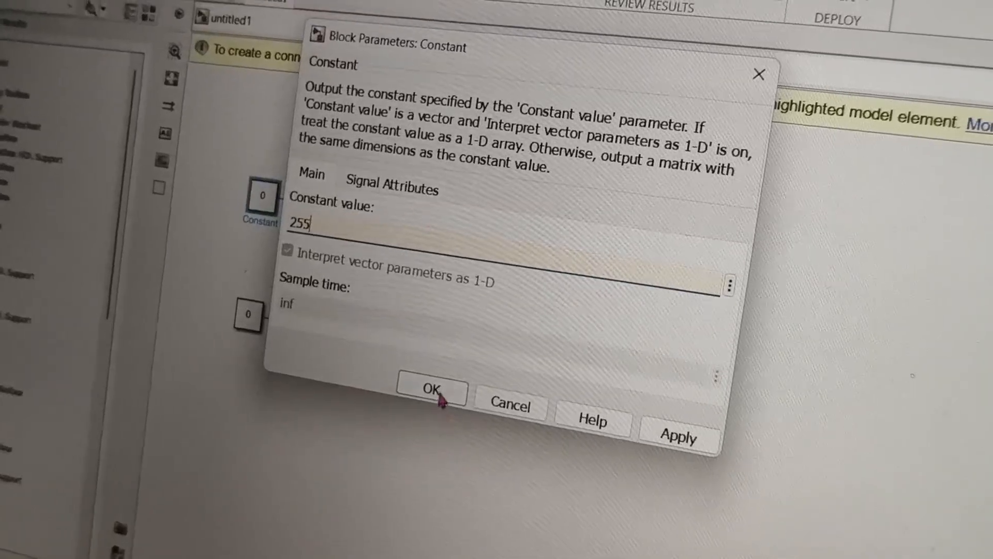
left_click(437, 394)
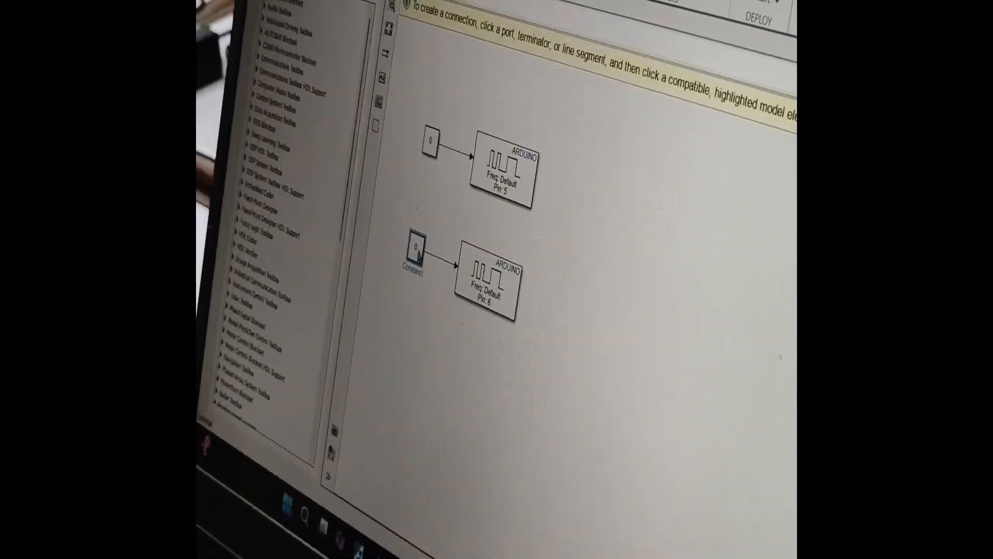
Set the lower Constant block, feeding the pin 6 PWM block, to a value of 255
double_click(416, 250)
type("25")
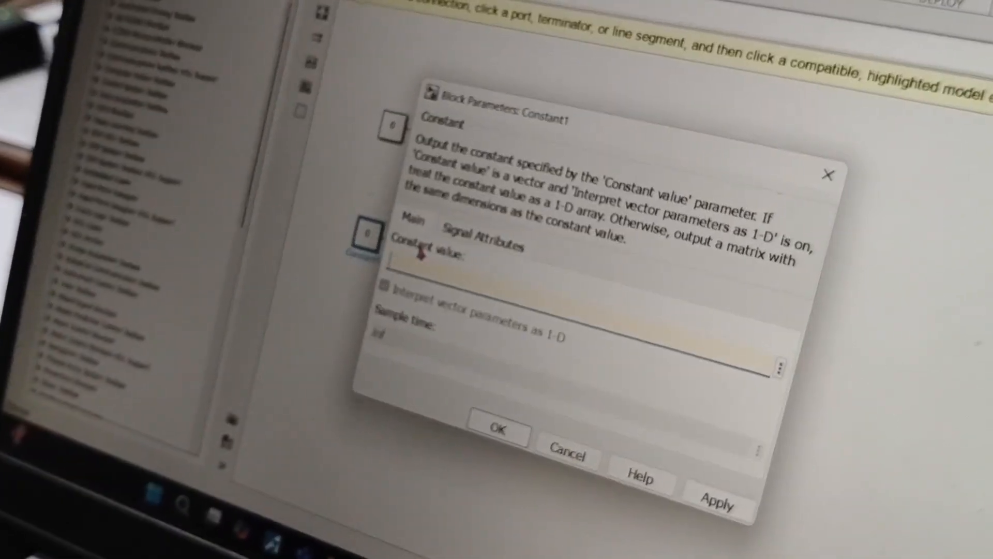
type("5")
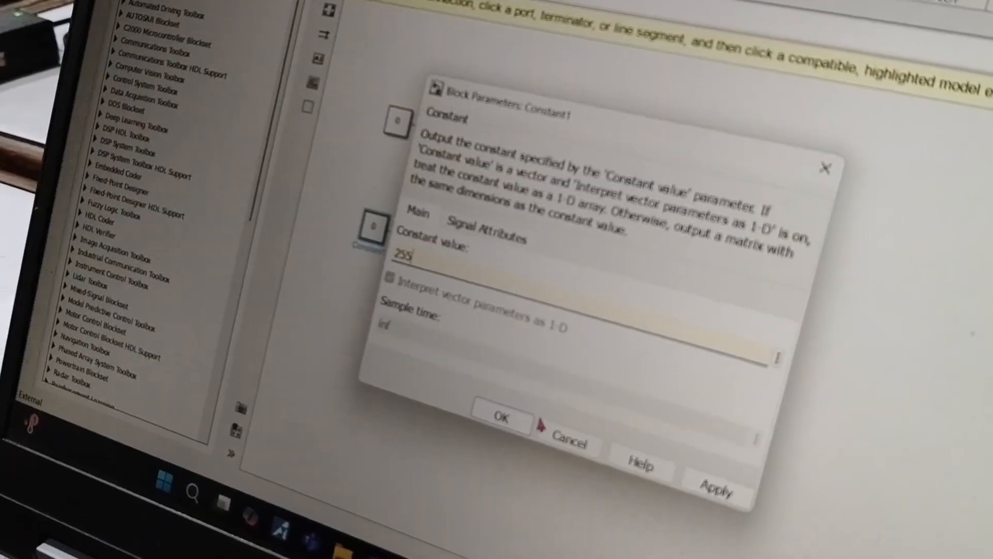
left_click(514, 431)
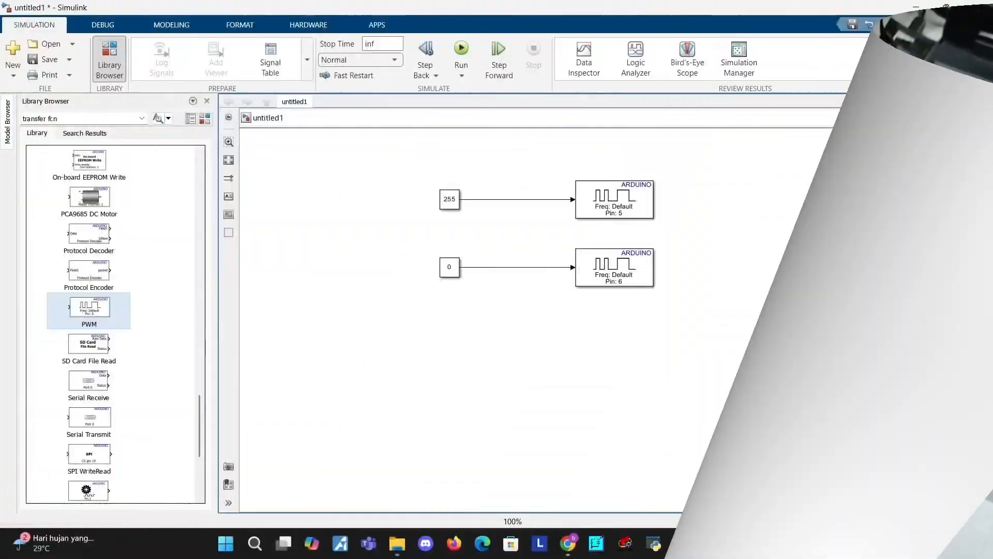
Insert a dashboard Slider block and rearrange the canvas so it sits to the left of both Constant–PWM pairs
double_click(738, 347)
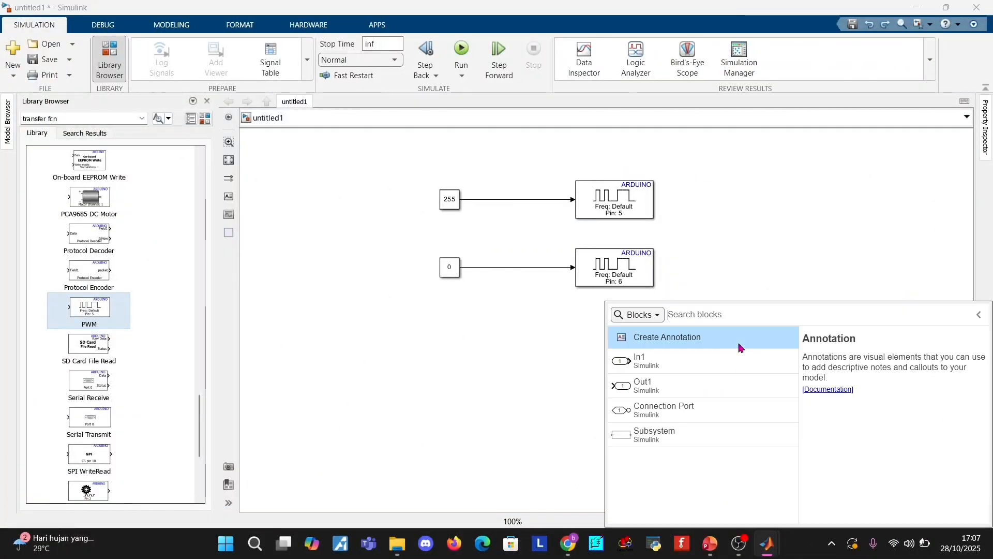
type("slider")
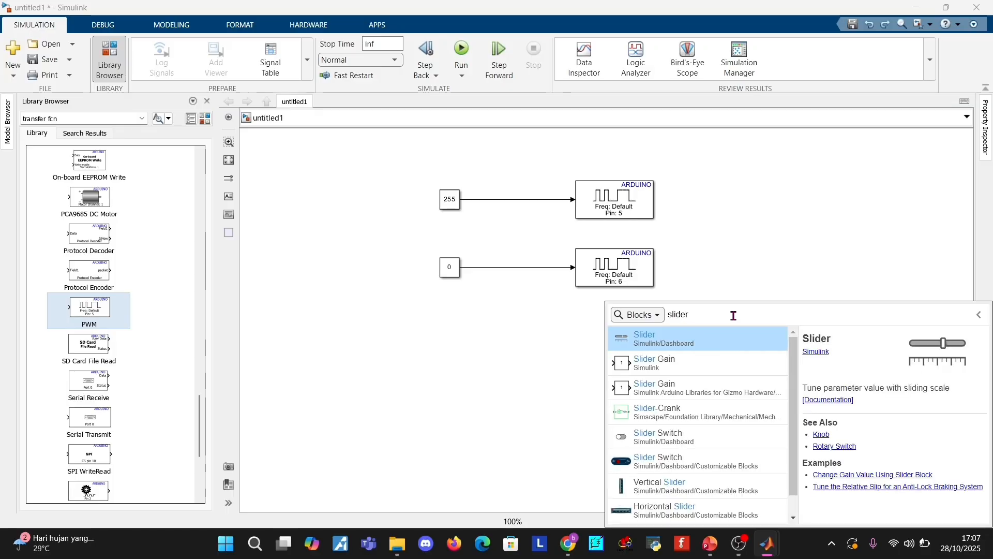
left_click(691, 340)
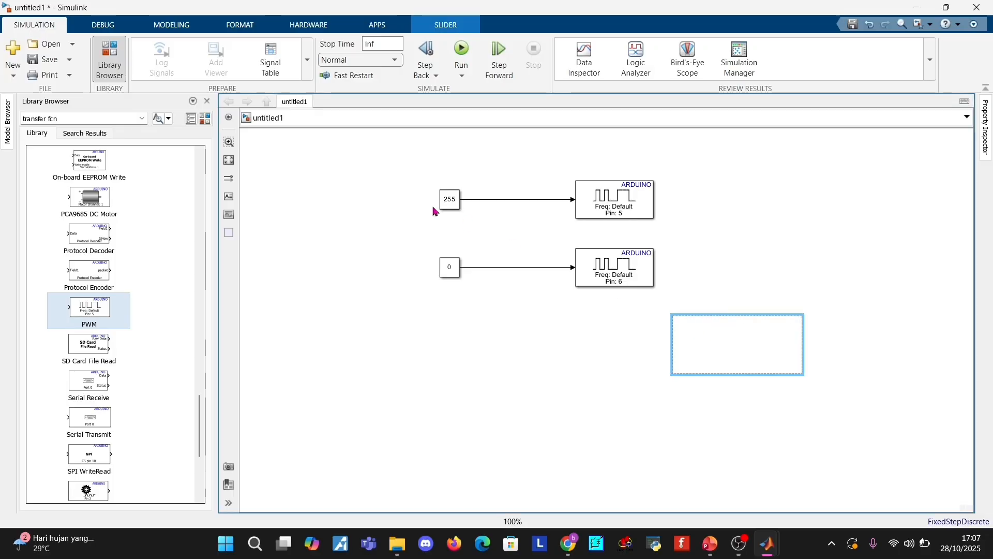
left_click_drag(467, 185, 713, 312)
left_click_drag(597, 259, 781, 252)
left_click_drag(740, 333, 377, 262)
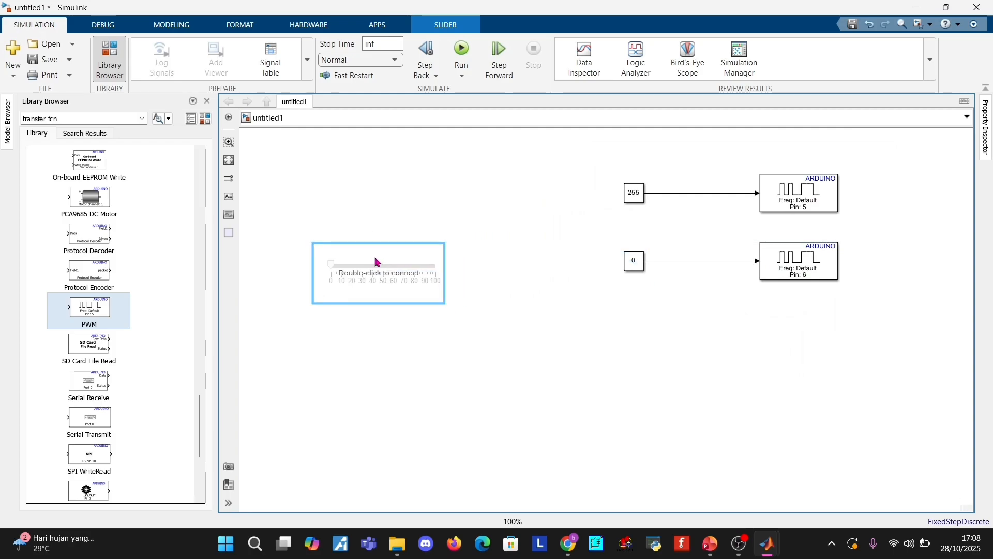
Insert a new Constant block and place it directly above the Slider block
double_click(484, 190)
type("const")
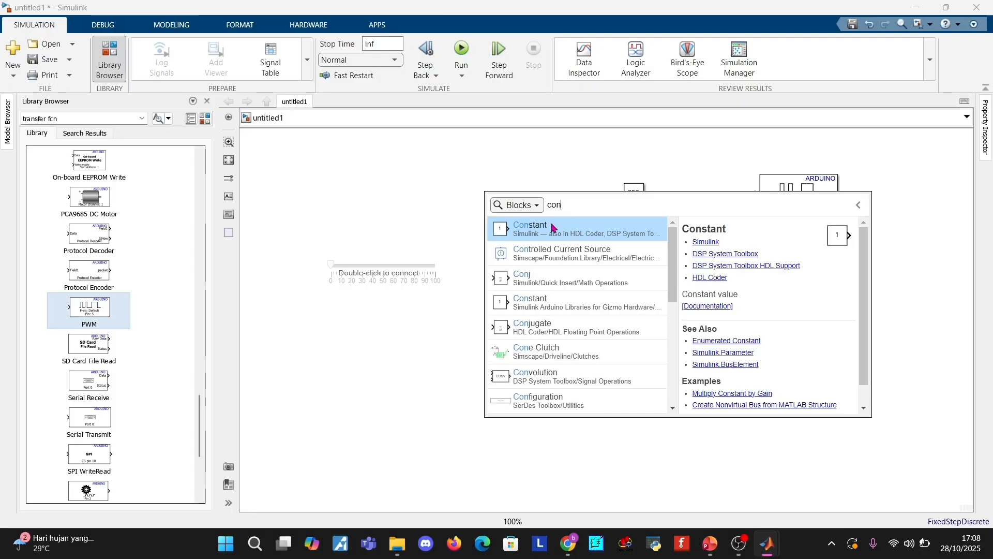
key("Return")
left_click_drag(483, 194, 384, 192)
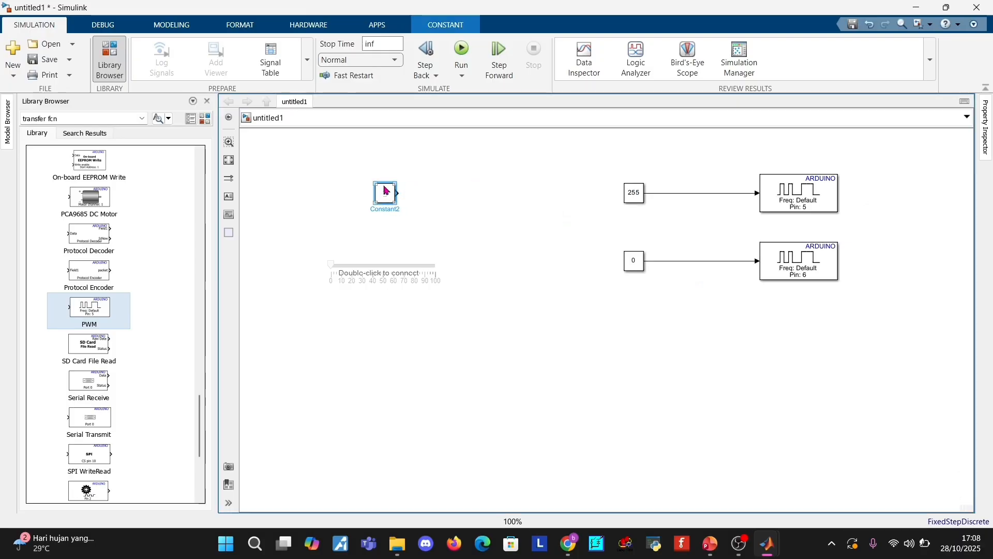
Connect the Slider block to the value parameter of the Constant block above it
double_click(389, 279)
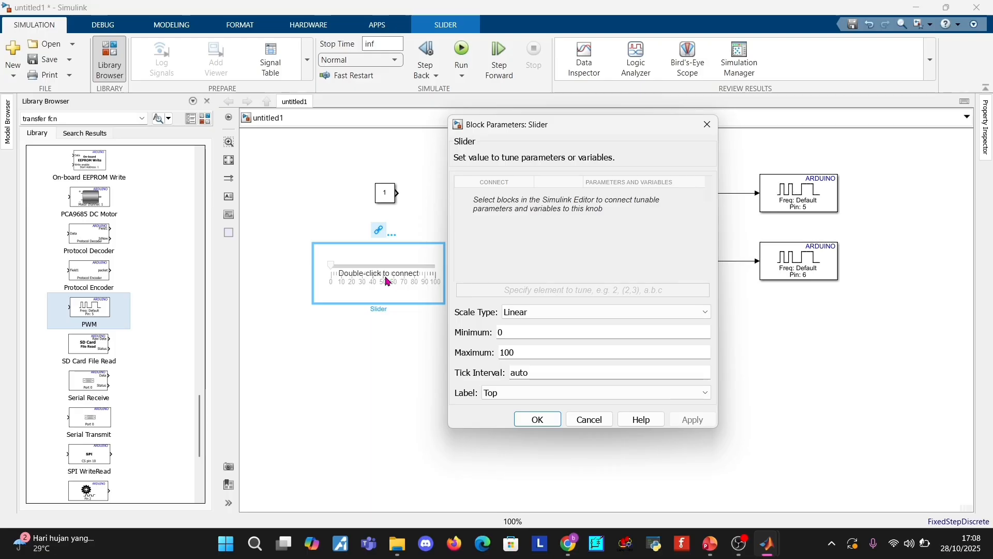
left_click(387, 194)
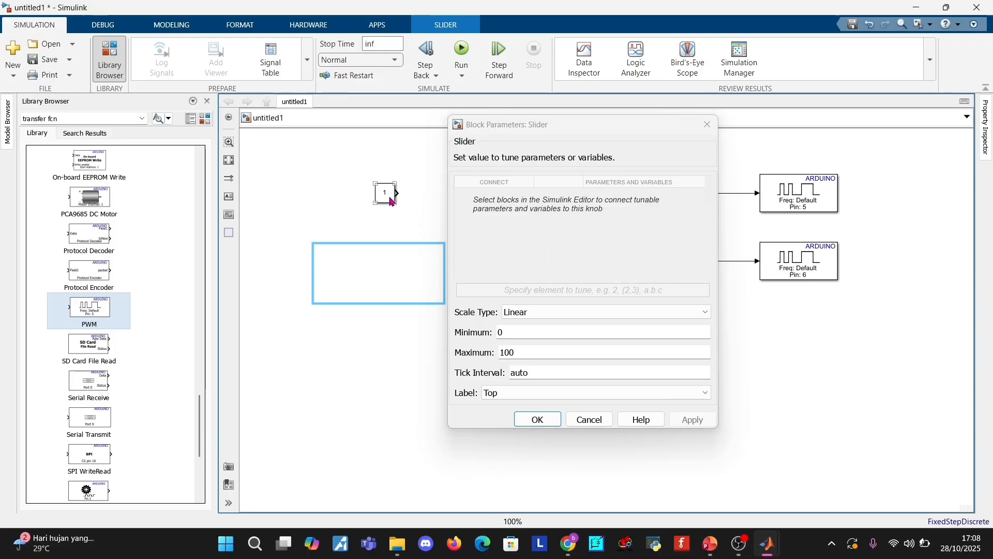
left_click(495, 197)
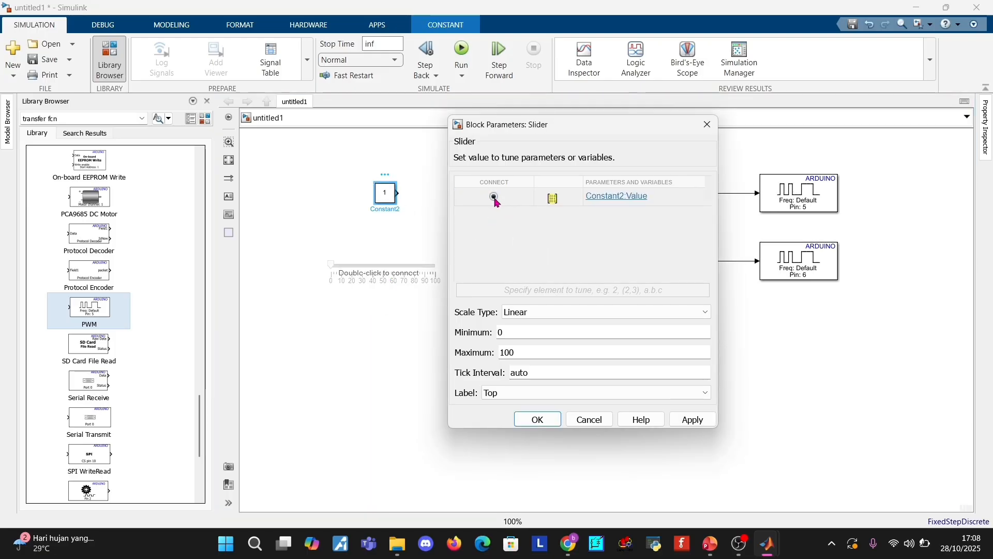
left_click(538, 419)
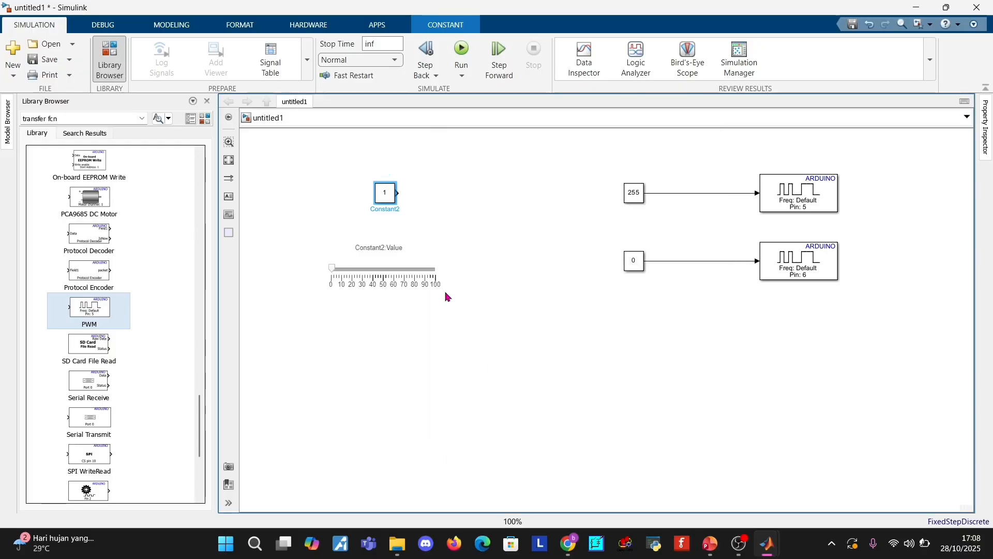
Set the value of the Constant block above the slider to 0 and check its link to the slider
double_click(386, 193)
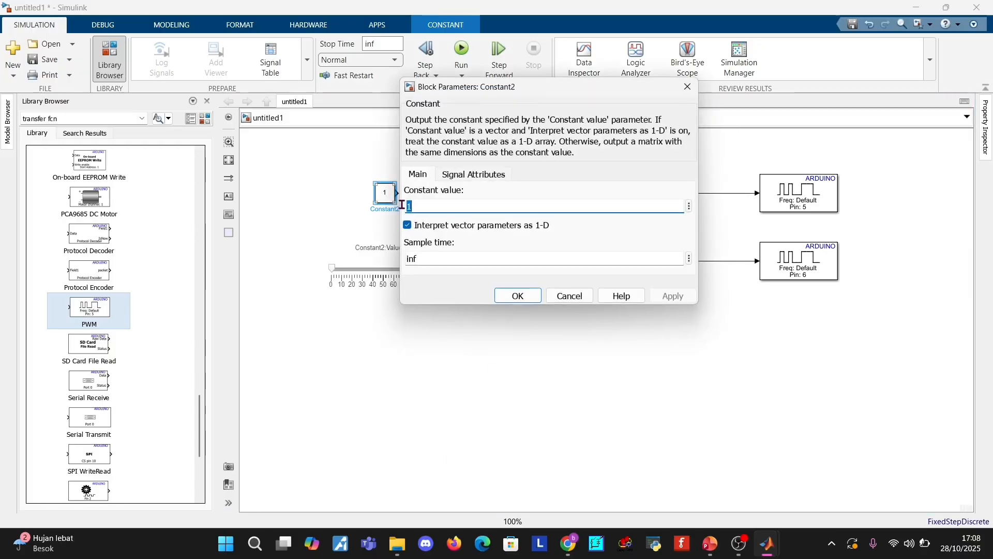
left_click(427, 207)
key("BackSpace")
type("0")
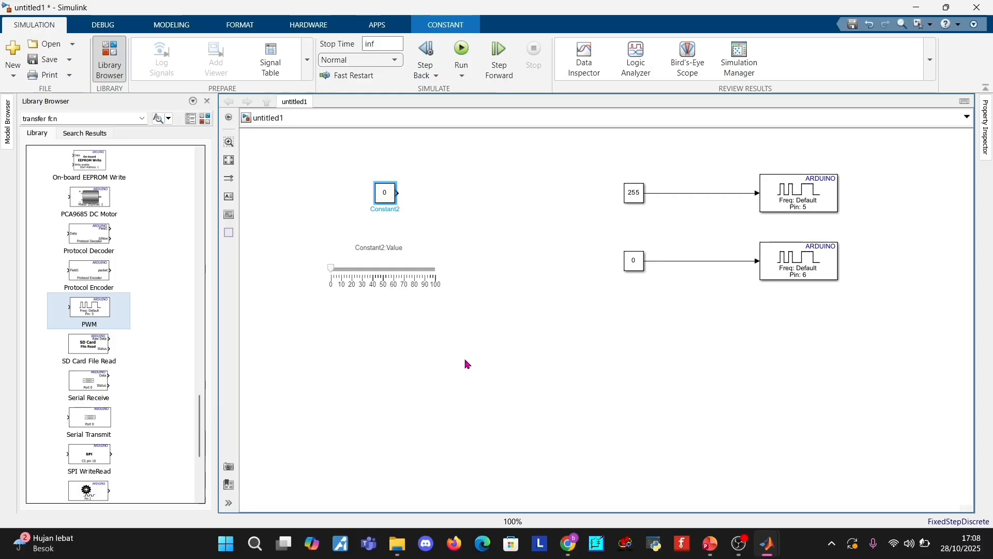
left_click(410, 278)
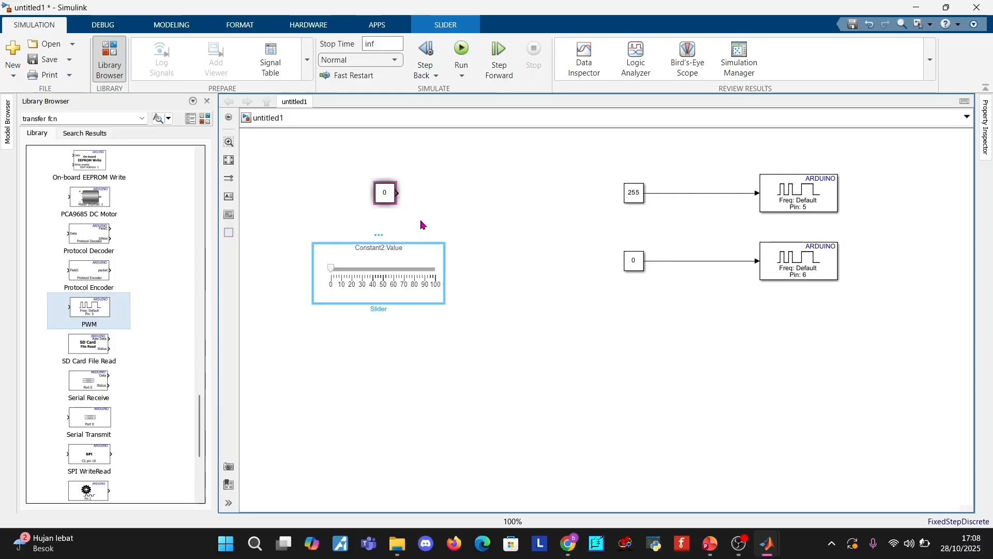
left_click(420, 221)
left_click(393, 205)
left_click(435, 207)
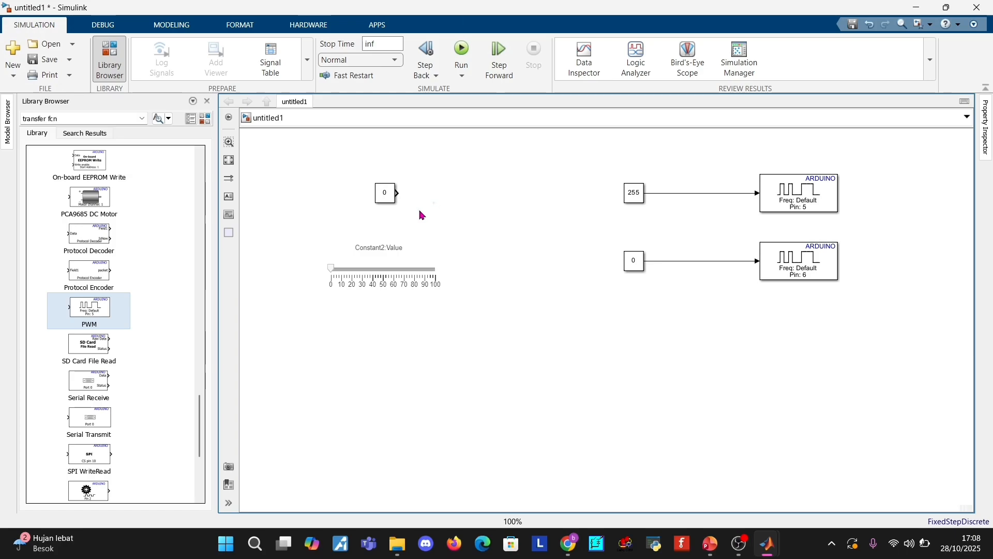
Try to set the slider's range to a minimum of 255 and a maximum of -255
double_click(346, 254)
double_click(517, 333)
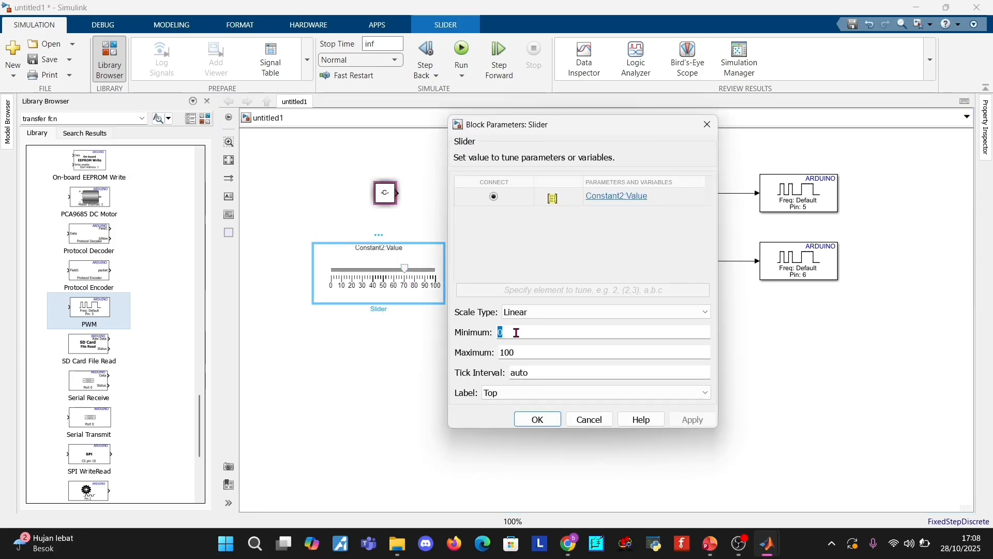
type("255")
double_click(516, 353)
key("BackSpace")
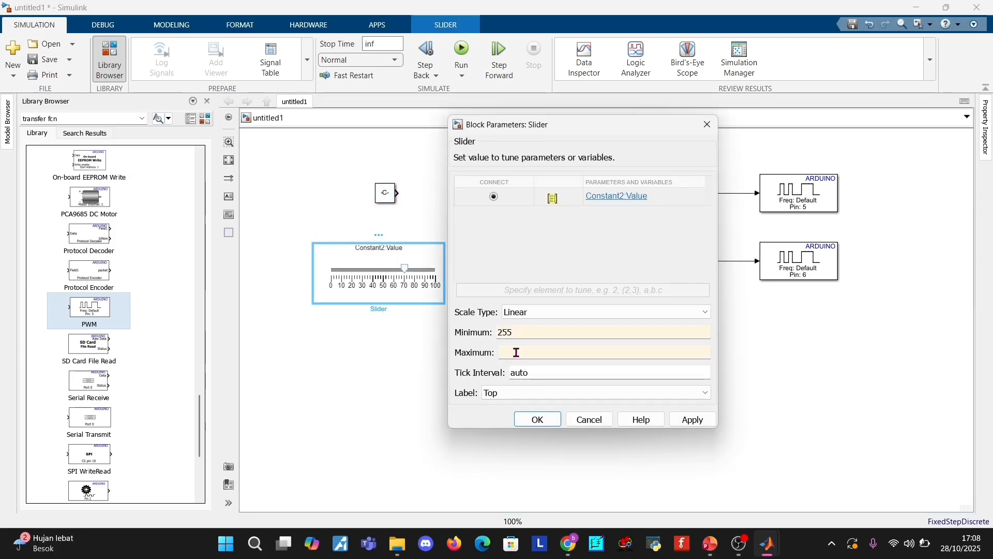
type("-255")
key("Return")
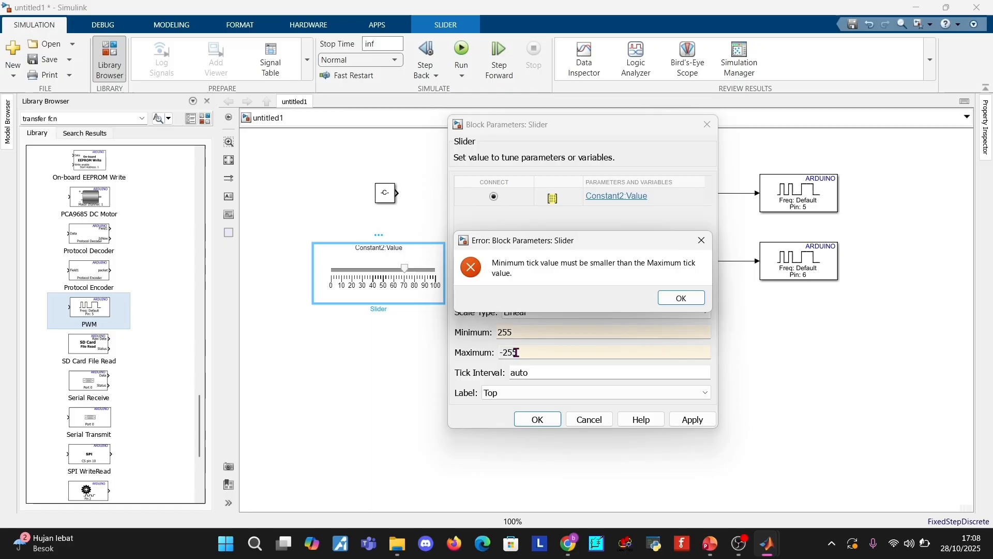
left_click(701, 238)
Set the slider's maximum to 255 and its minimum to -255
type("2")
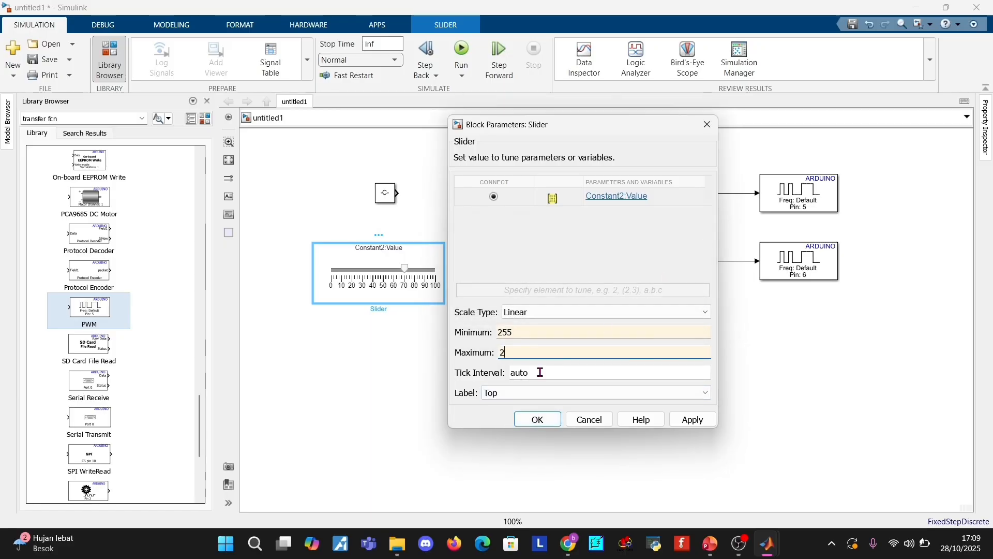
double_click(498, 332)
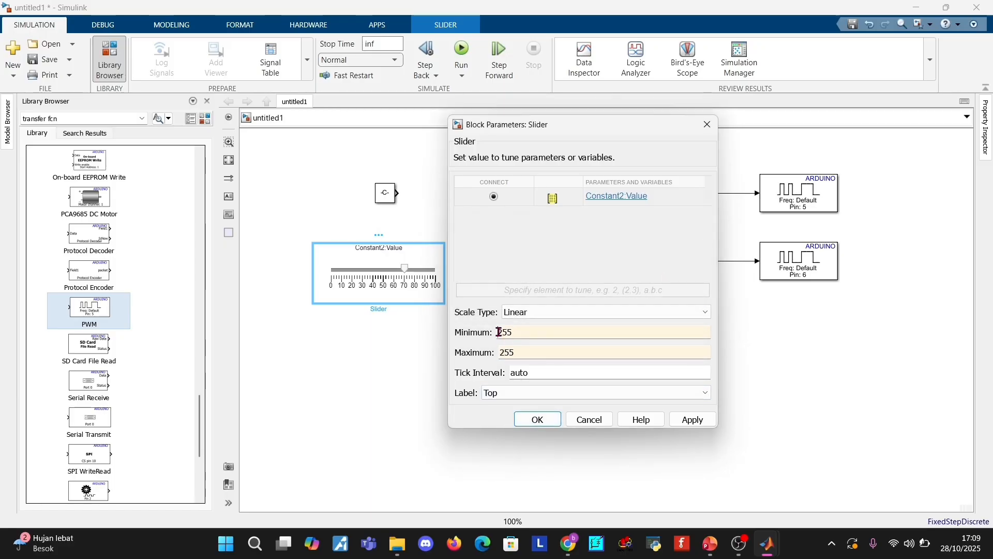
key("Return")
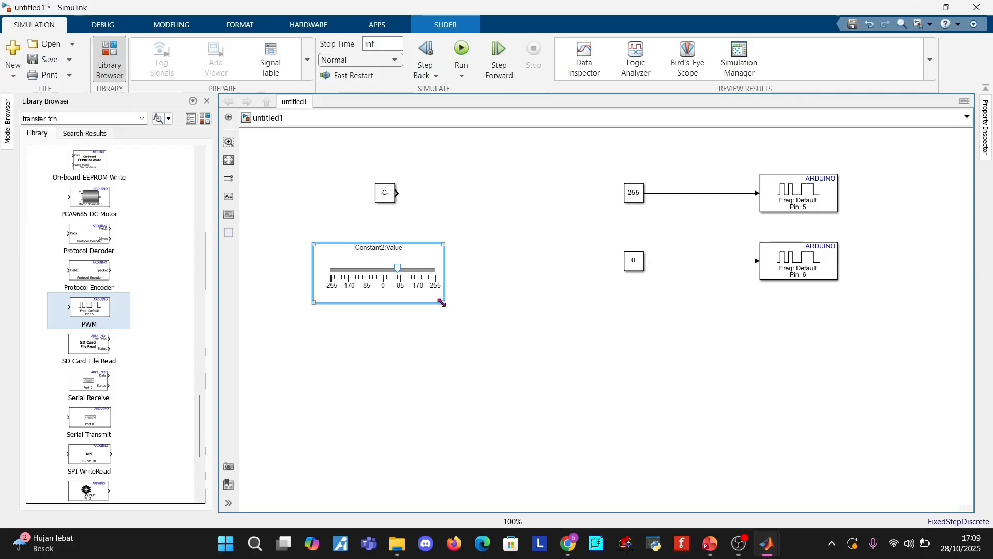
Enlarge the slider and shift it down and left, and place its Constant block above the slider's left end
left_click_drag(468, 304, 599, 339)
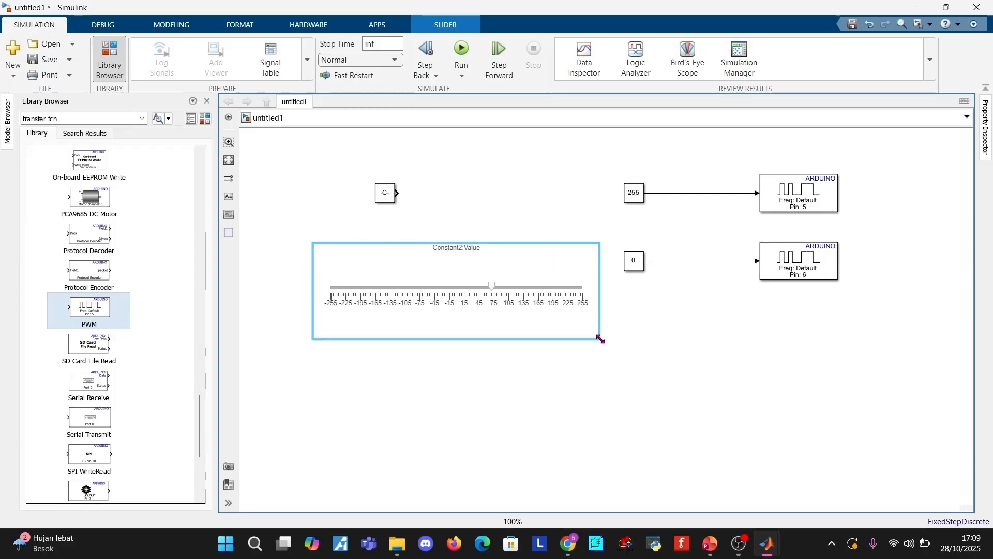
left_click_drag(518, 251, 465, 280)
left_click_drag(383, 200, 306, 203)
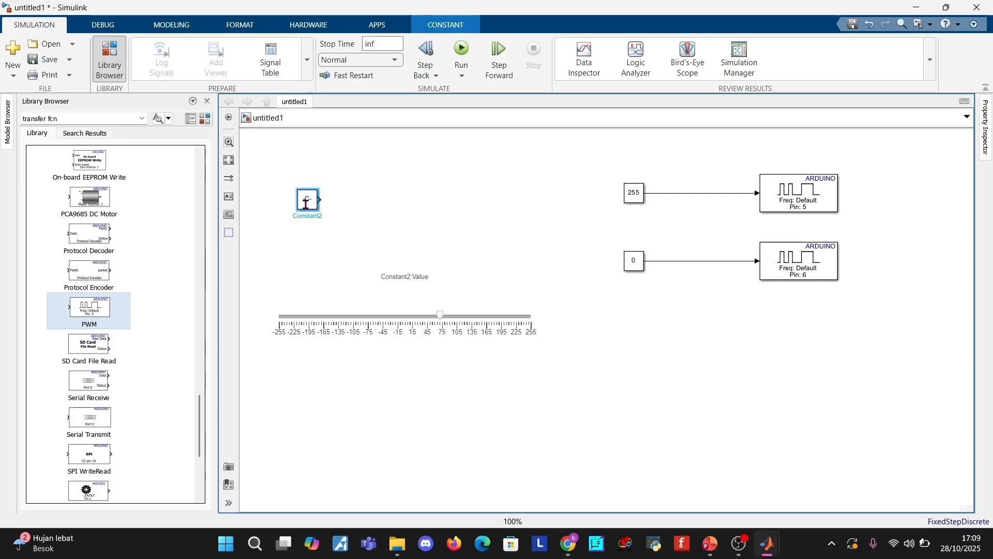
Insert a Goto block above the slider and set its tag to PWM
double_click(438, 169)
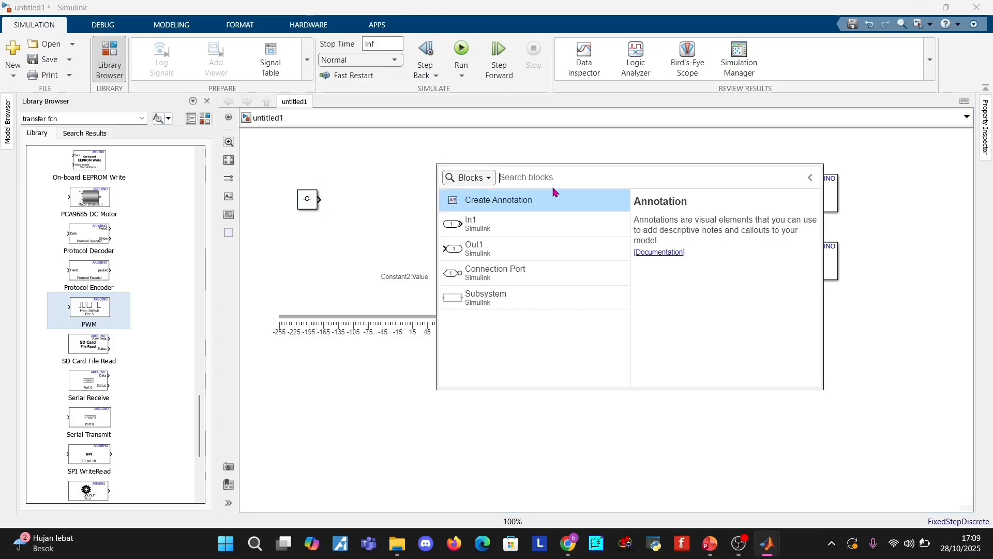
left_click(529, 208)
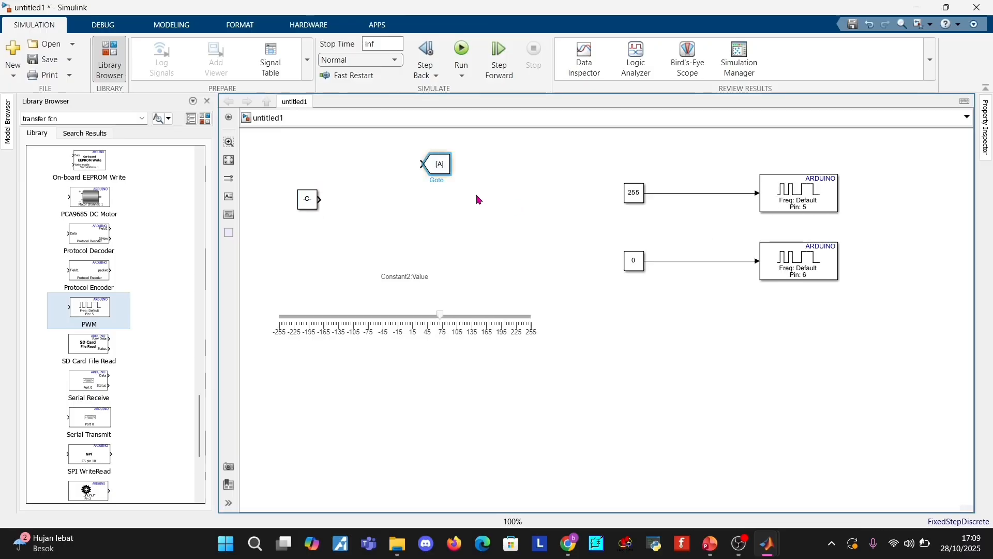
double_click(438, 165)
double_click(530, 138)
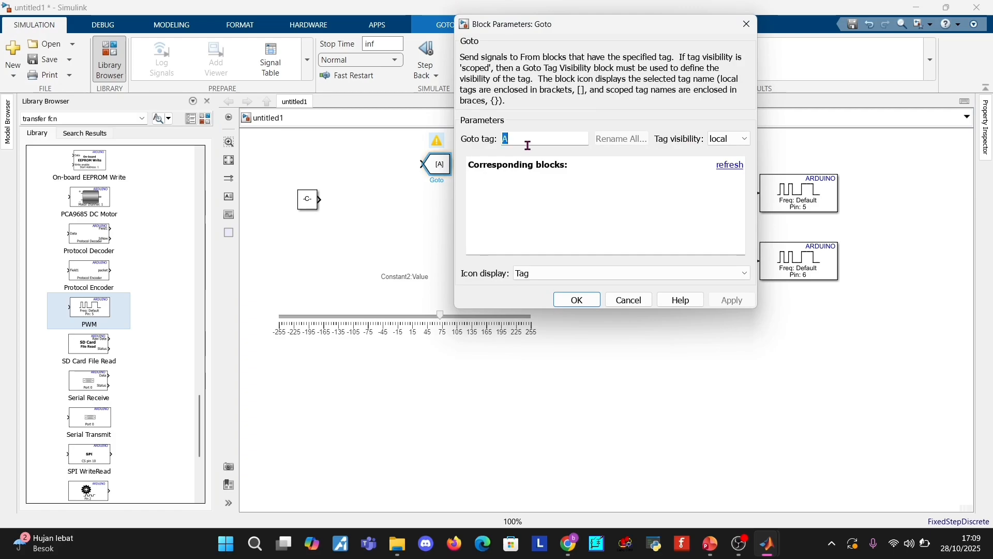
type("PWM")
key("Return")
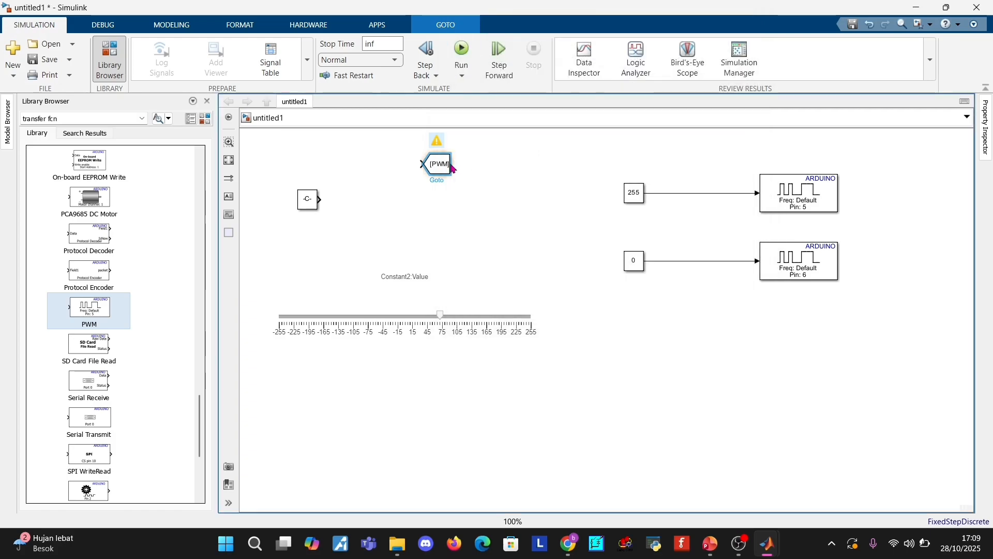
Align the PWM Goto block with the slider's Constant, connect the two, and move the slider up closer beneath them
left_click(498, 158)
left_click_drag(432, 168, 484, 204)
left_click_drag(323, 201, 471, 211)
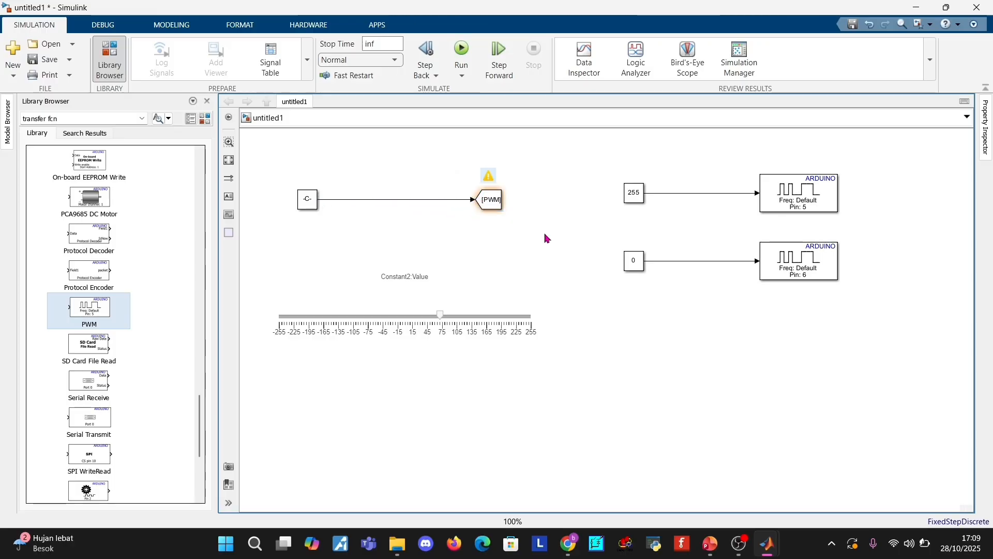
left_click_drag(441, 315, 438, 296)
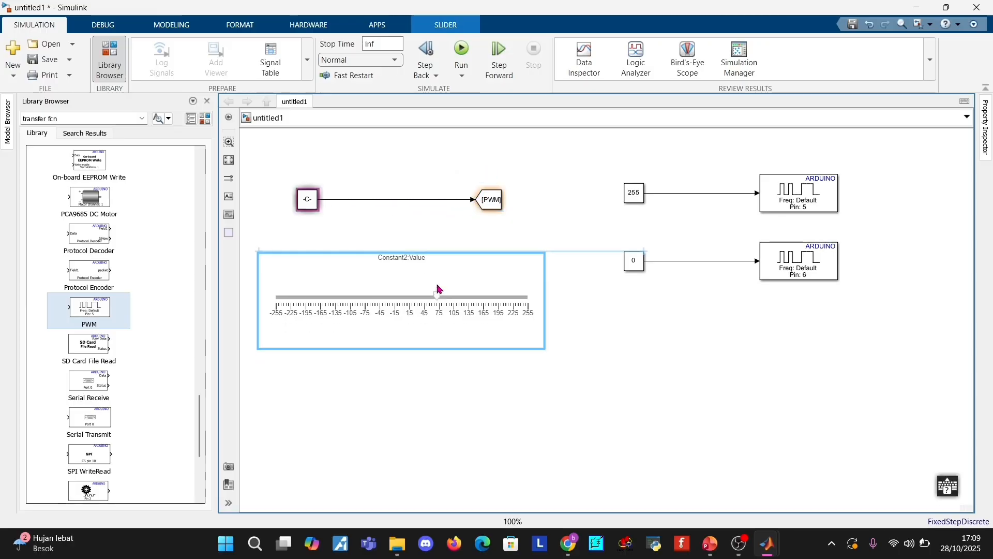
Insert a Switch block and shift both Constant-to-PWM pairs right to make room for it
double_click(619, 377)
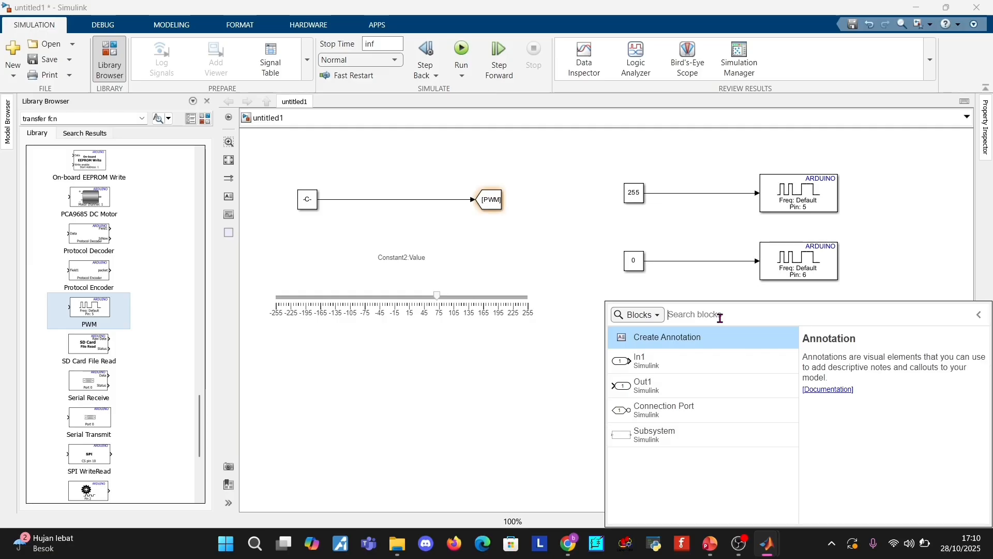
type("SWI")
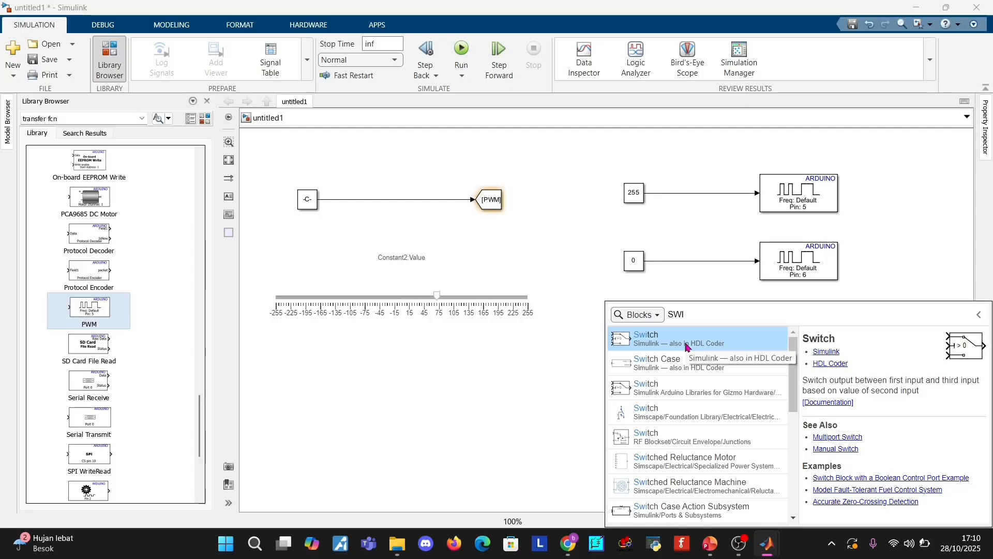
left_click(689, 347)
left_click_drag(620, 369, 887, 323)
left_click_drag(775, 196, 837, 193)
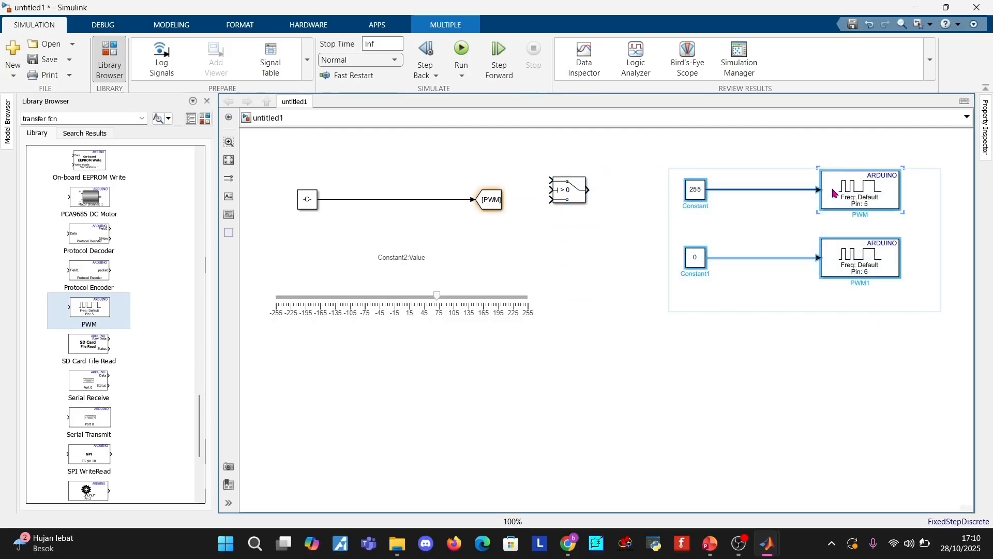
Delete the two lines between the Constants and PWM blocks, and place the Switch between the 255 Constant and the pin 5 PWM block
left_click(775, 325)
left_click_drag(738, 172, 780, 315)
key("Delete")
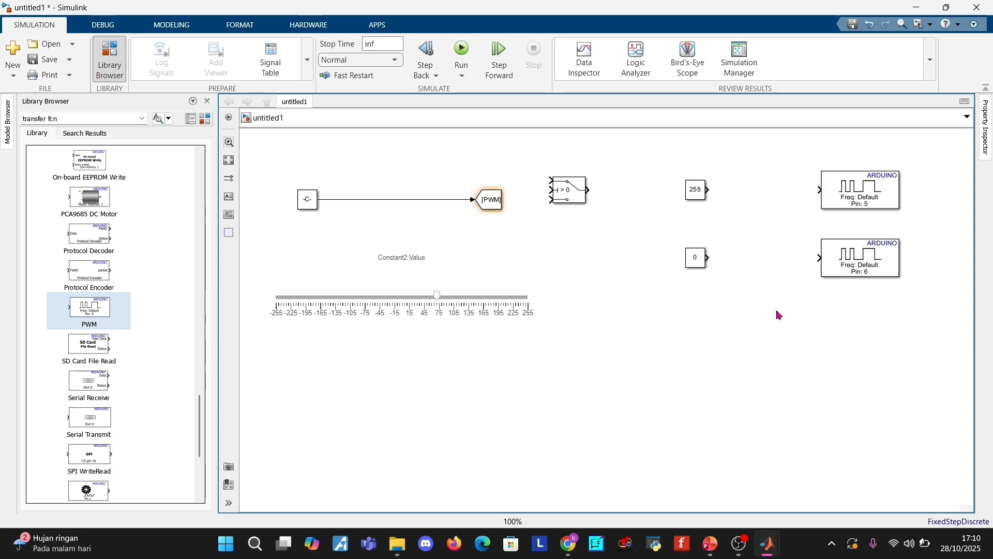
mouse_move(695, 197)
left_mouse_down()
mouse_move(572, 199)
mouse_move(714, 199)
left_mouse_up()
mouse_move(614, 196)
left_mouse_down()
mouse_move(615, 155)
mouse_move(613, 180)
left_mouse_up()
Check the Switch's parameters, then duplicate it in front of the pin 6 PWM block, moving the 0 Constant left to make room
double_click(722, 188)
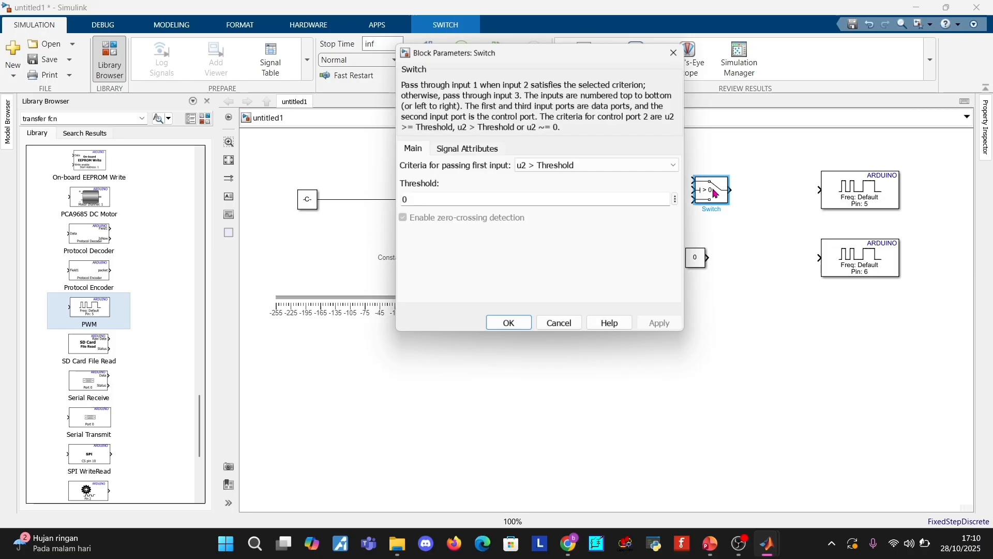
left_click(679, 47)
key("ctrl+c")
key("ctrl+v")
left_click_drag(718, 203, 734, 260)
left_click_drag(695, 259, 614, 261)
left_click_drag(739, 262, 713, 261)
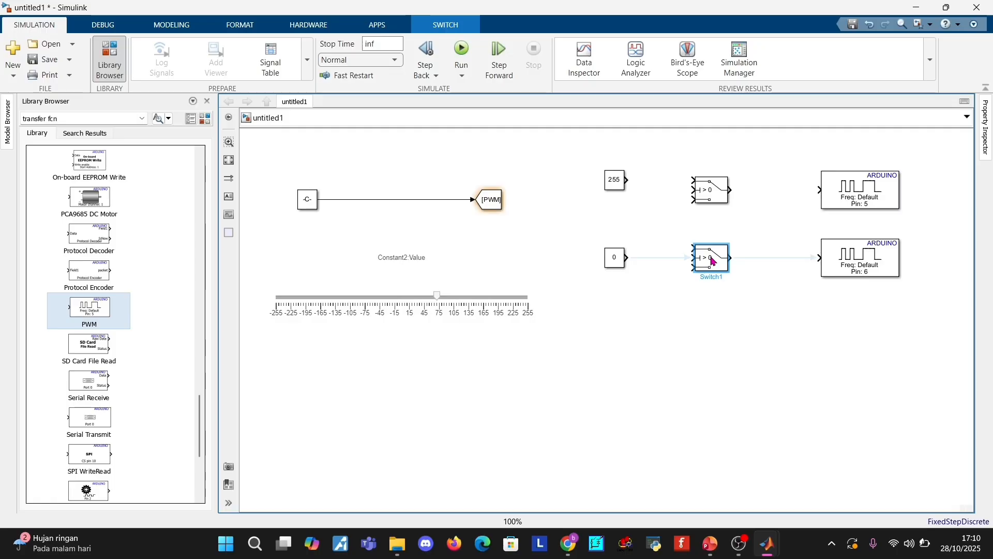
Replace the 255 Constant with a Gain block
left_click(615, 183)
key("Delete")
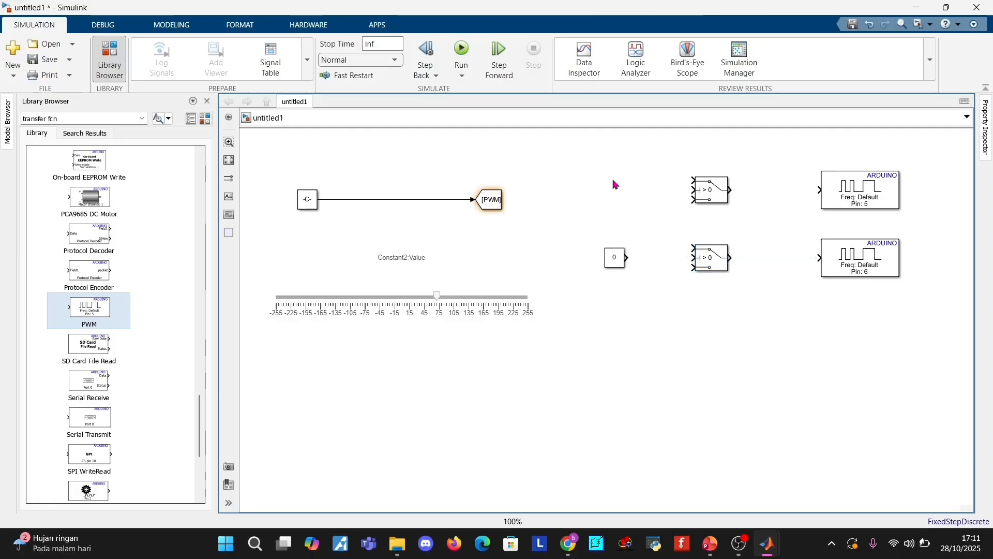
double_click(614, 181)
type("GAIN")
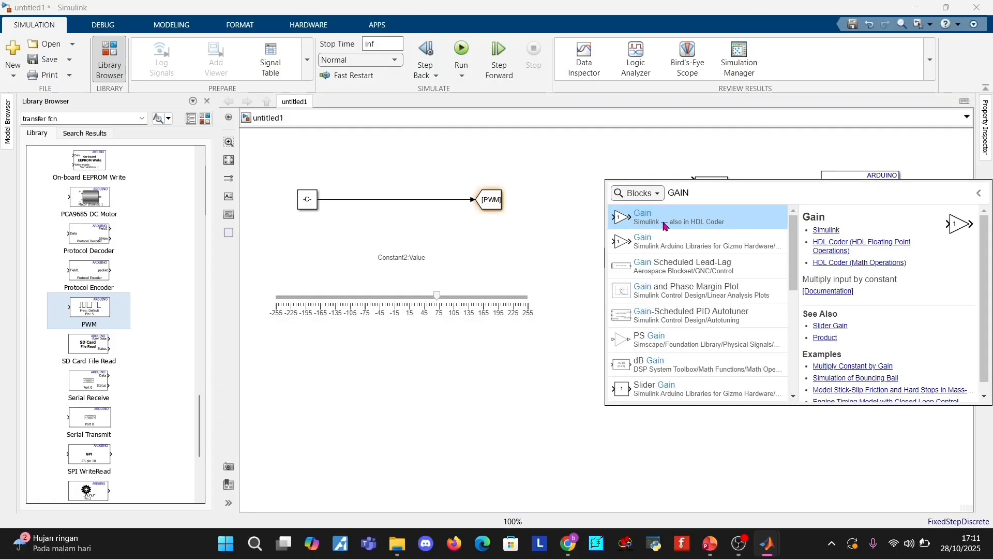
left_click(664, 222)
Swap the rows of the 0 Constant and the Gain, and connect the upper Switch's output to the pin 5 PWM block
mouse_move(611, 262)
left_mouse_down()
mouse_move(630, 195)
mouse_move(619, 274)
left_mouse_up()
mouse_move(633, 189)
left_mouse_down()
mouse_move(560, 212)
mouse_move(561, 151)
mouse_move(560, 181)
mouse_move(820, 190)
left_mouse_up()
left_click(622, 271)
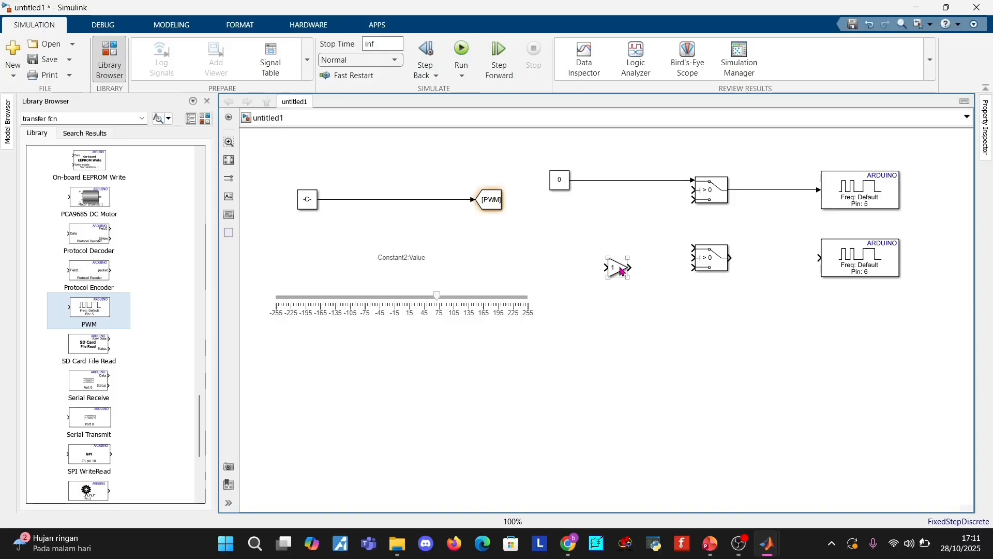
Rewire the 0 Constant from the upper Switch's first input to its third input, lowering the Constant to align with it
left_click(611, 210)
left_click_drag(628, 164, 633, 193)
key("Delete")
left_click(562, 179)
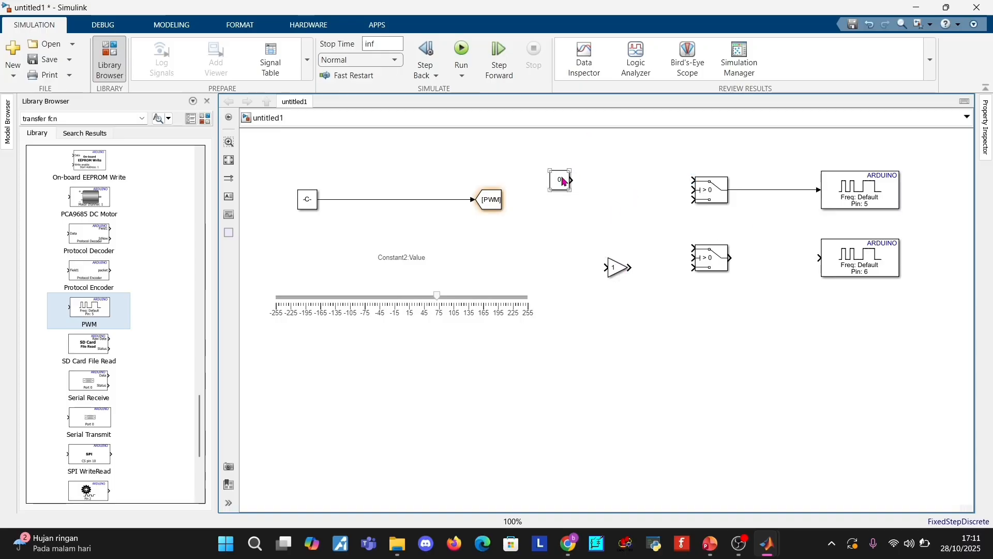
left_click_drag(564, 182, 699, 202)
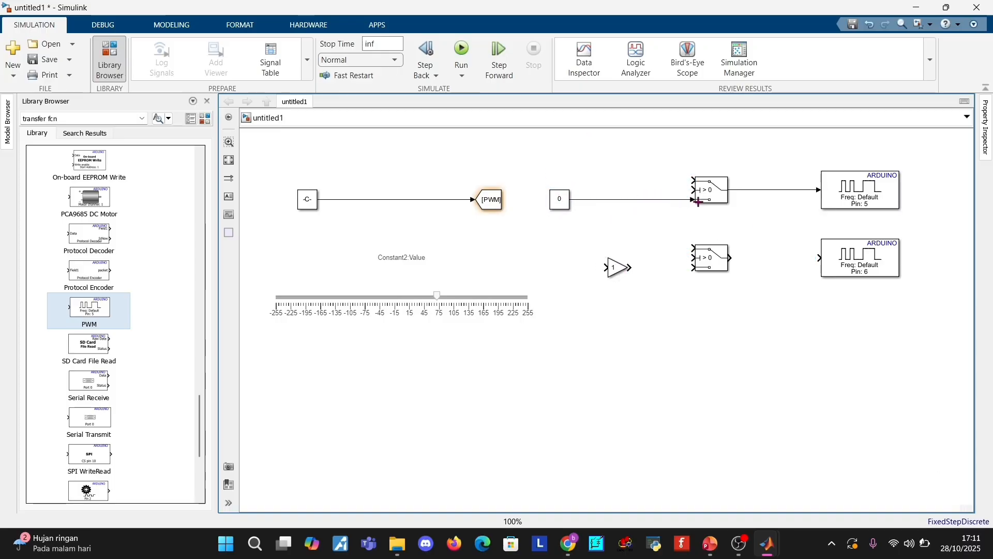
Branch the 0 Constant's line to the lower Switch's first input and connect that Switch's output to the pin 6 PWM block
left_click_drag(693, 247, 647, 200)
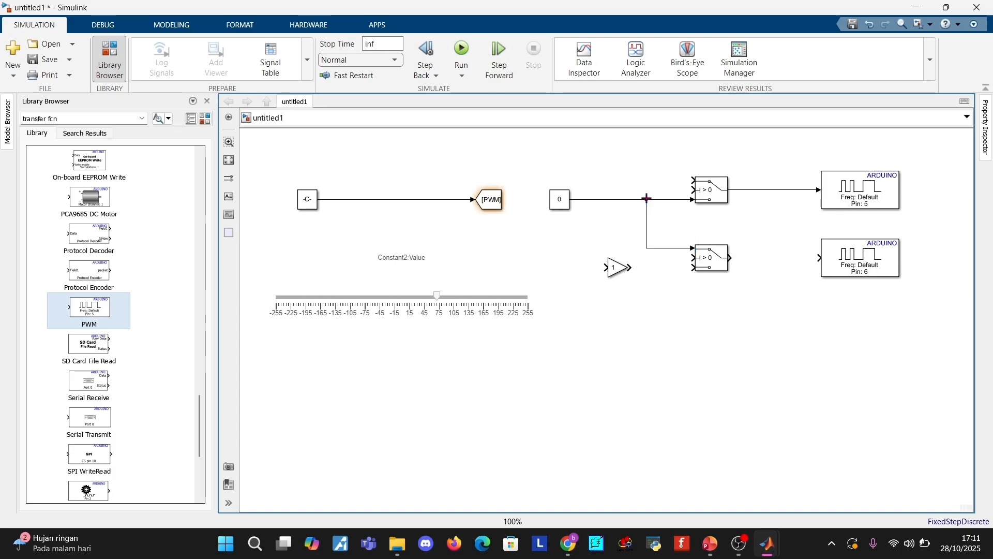
left_click_drag(615, 277, 556, 288)
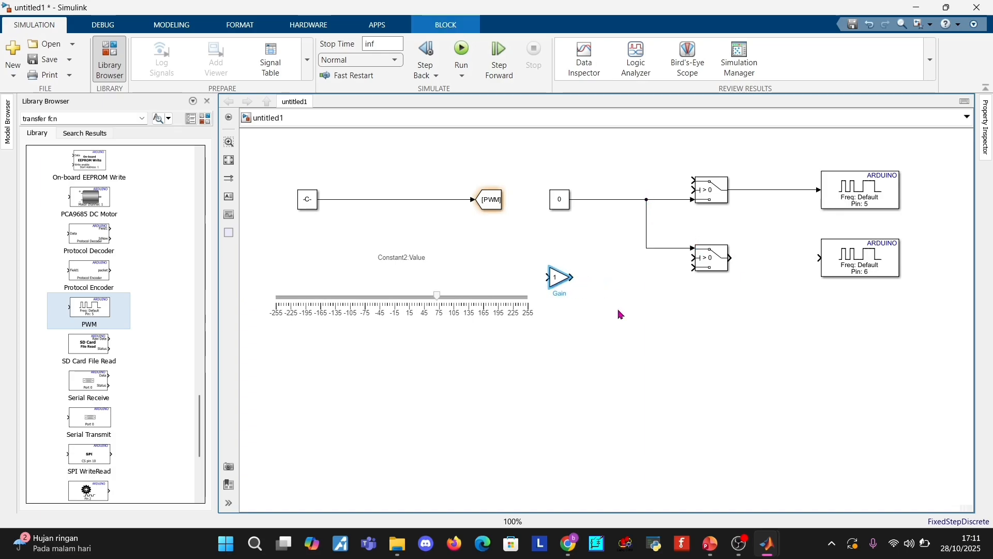
left_click_drag(730, 257, 823, 261)
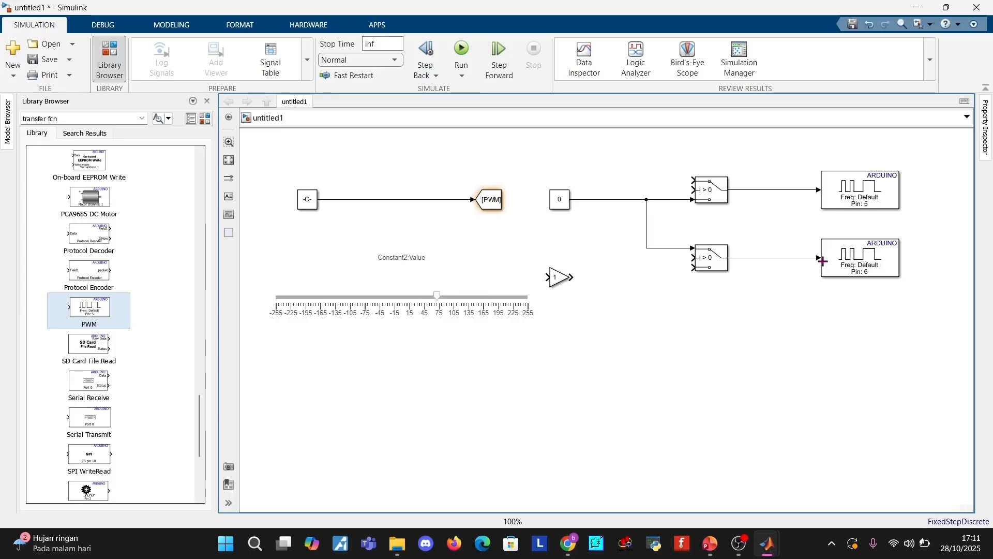
Insert a From block with the tag PWM and place it above the 0 Constant
double_click(746, 426)
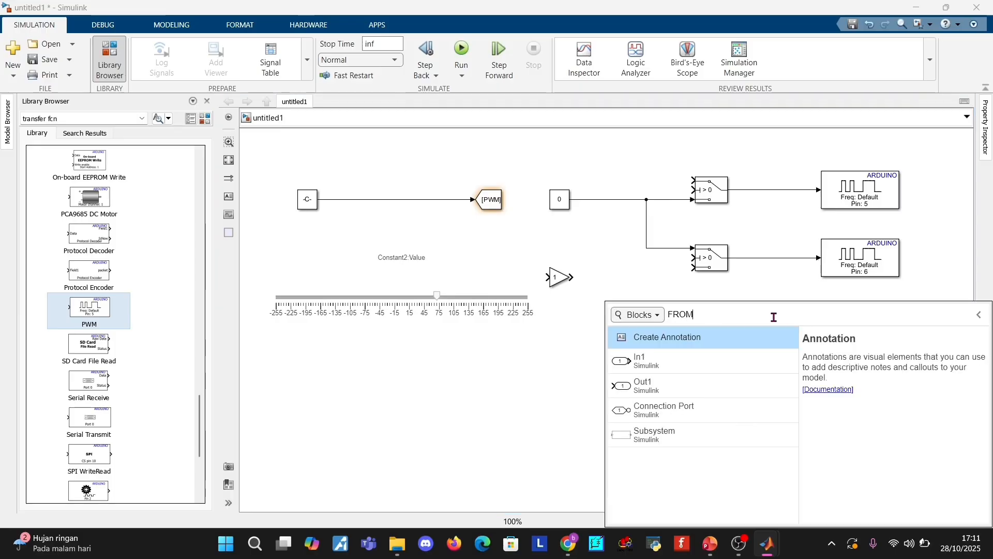
key("Return")
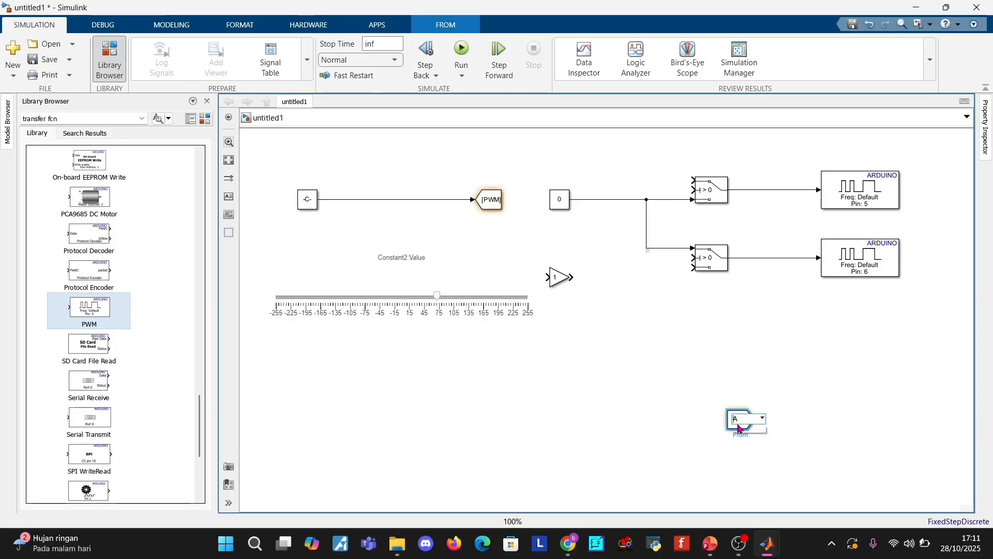
double_click(741, 429)
type("PWM")
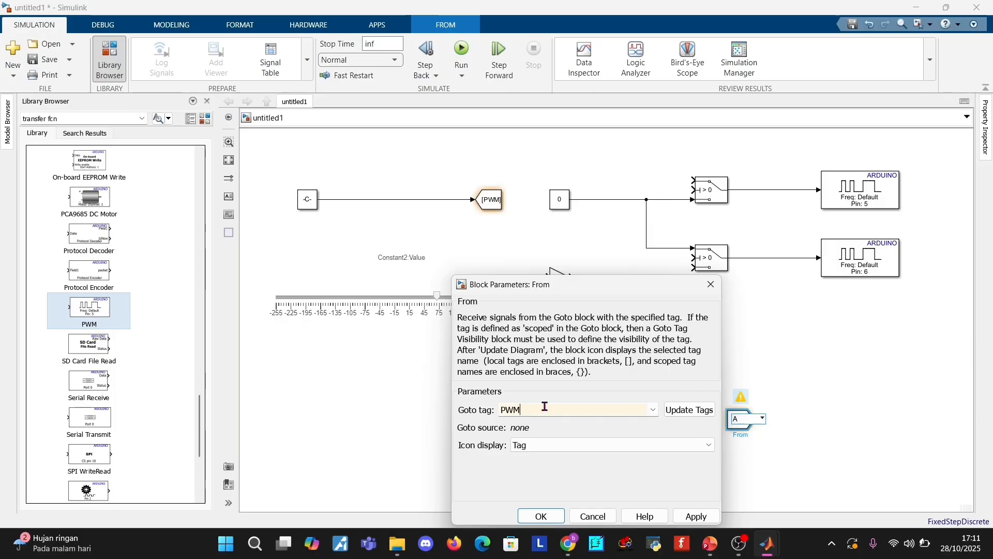
left_click(540, 516)
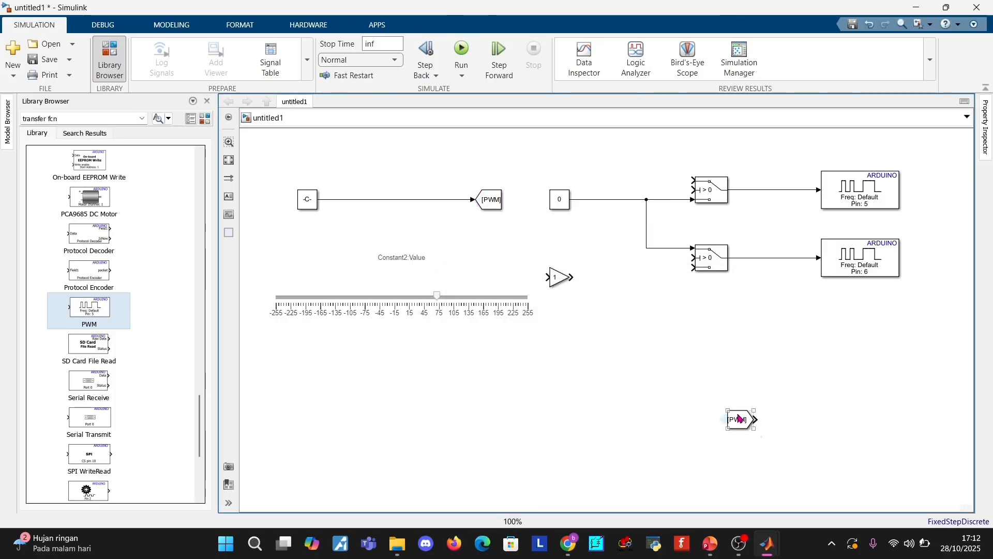
left_click_drag(743, 418, 564, 157)
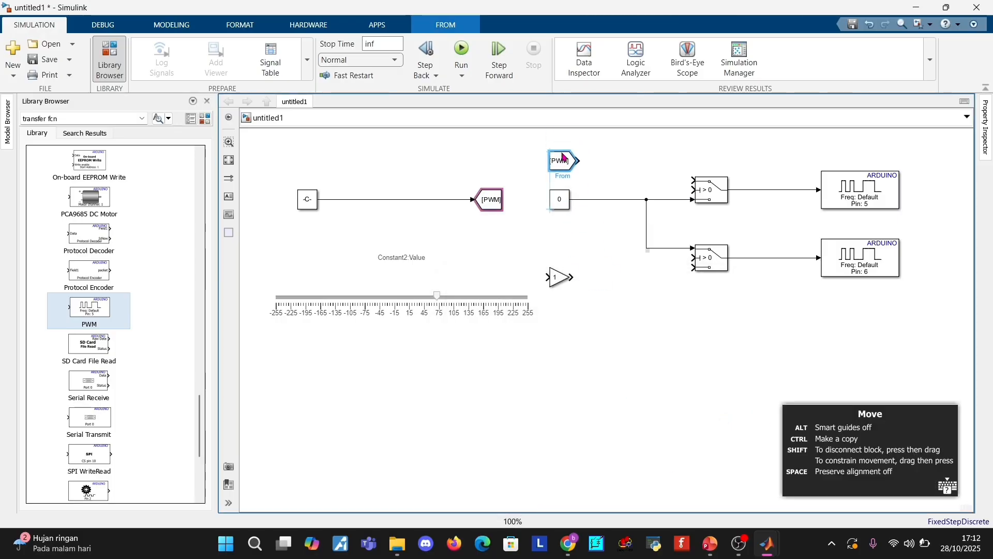
Make the upper Switch taller, connect the PWM From block to its first input, and align the 0 Constant with its third input
left_click(721, 187)
left_click_drag(728, 177, 722, 226)
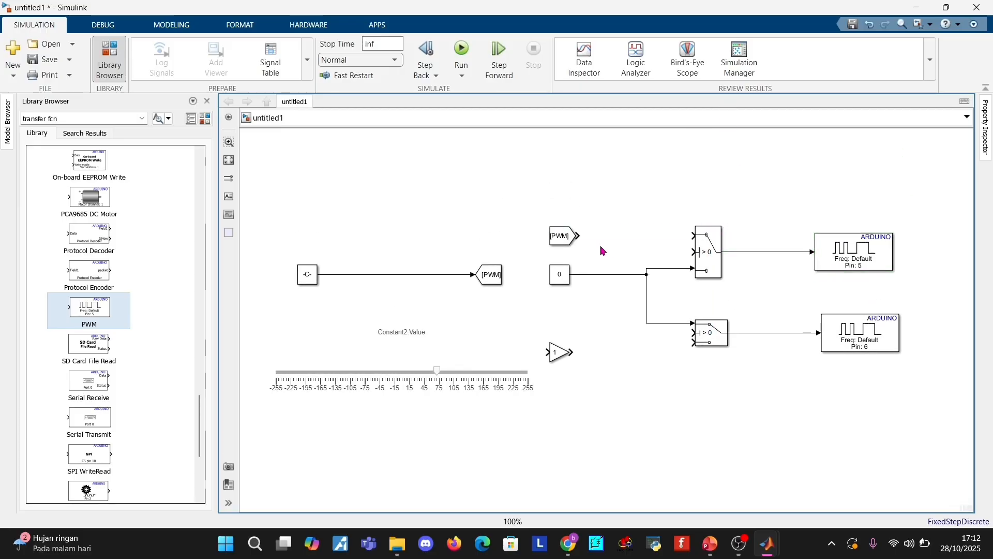
left_click_drag(578, 236, 696, 242)
left_click_drag(591, 274, 561, 269)
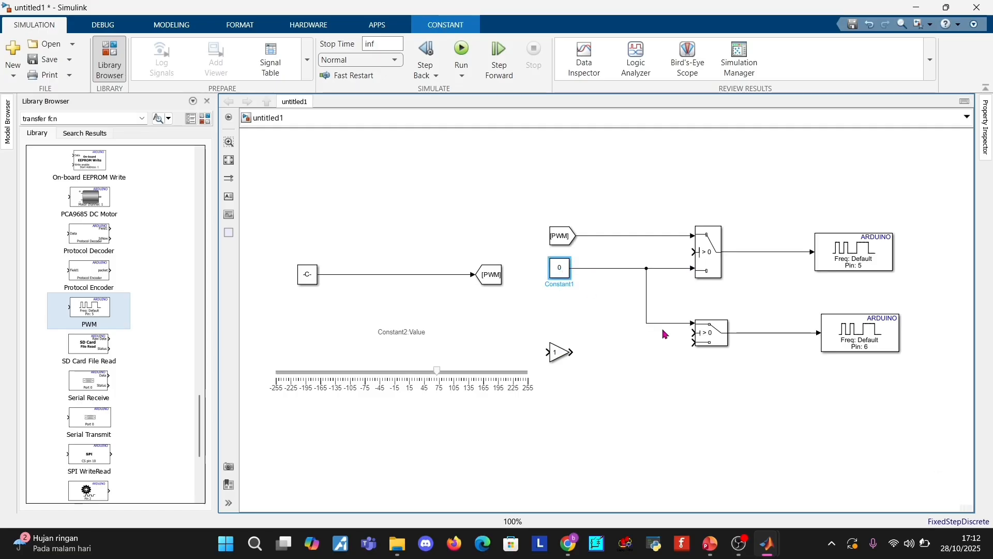
Branch the PWM From signal to the upper Switch's control input
left_click(647, 271)
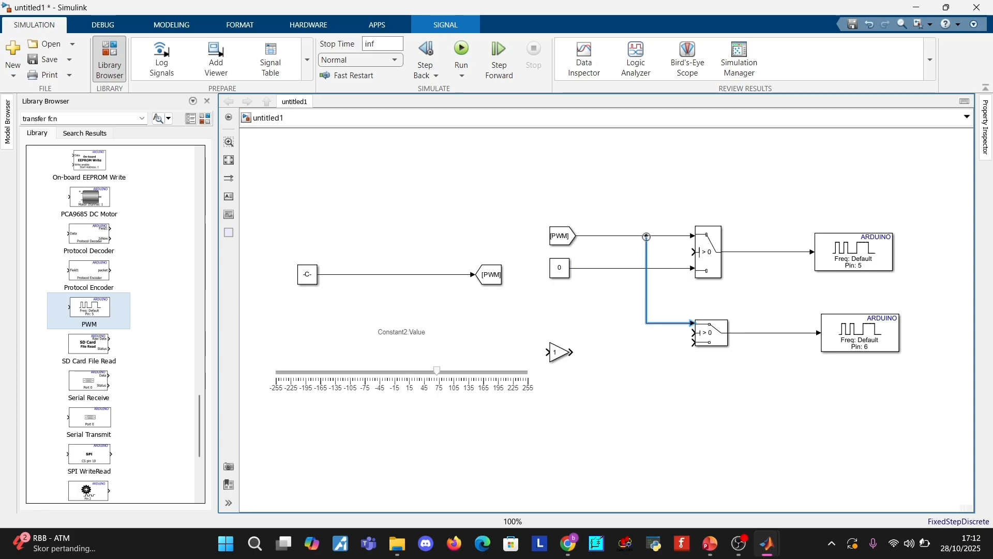
left_click(675, 245)
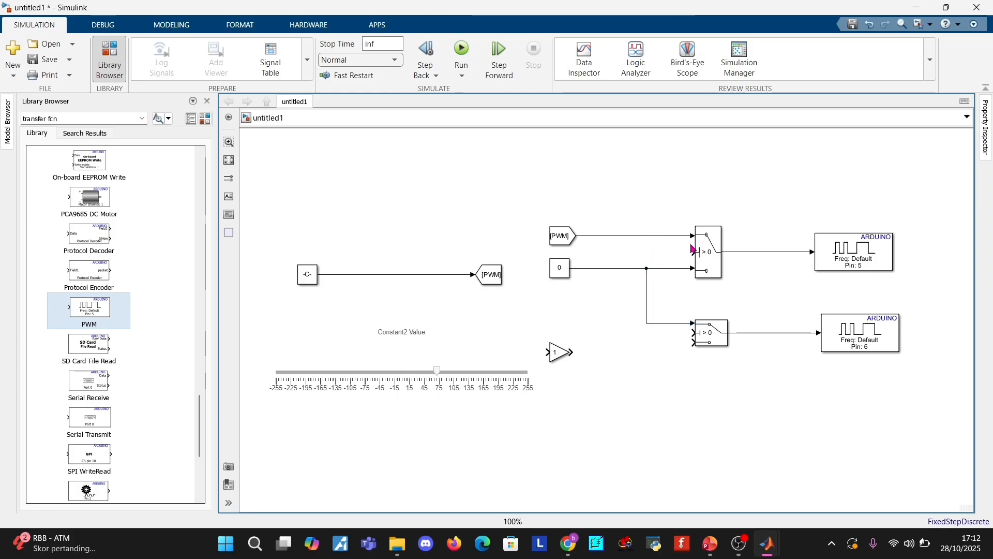
left_click_drag(642, 245, 642, 236)
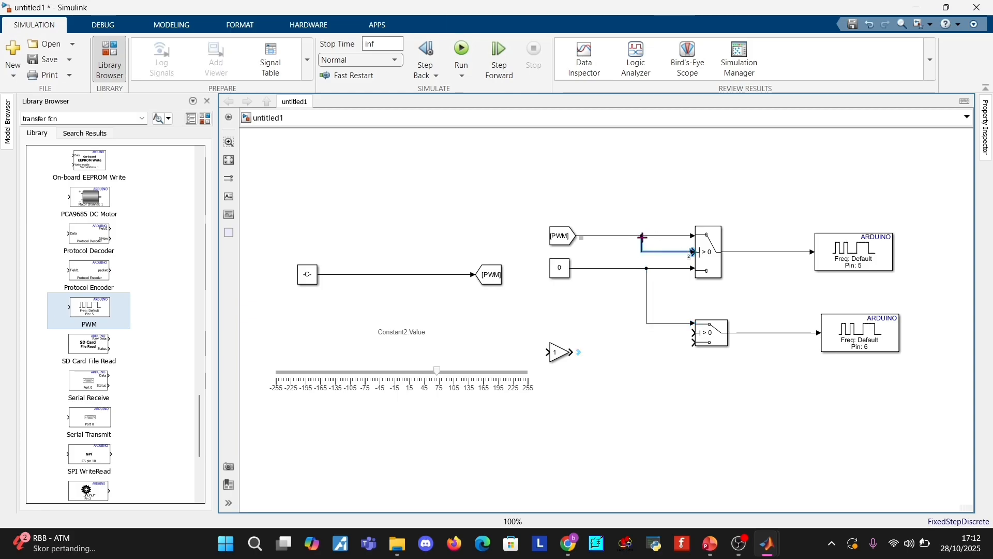
Rewire the lower Switch with the PWM signal on its control input and a new branch from the 0 Constant on its first input
left_click(647, 293)
key("Delete")
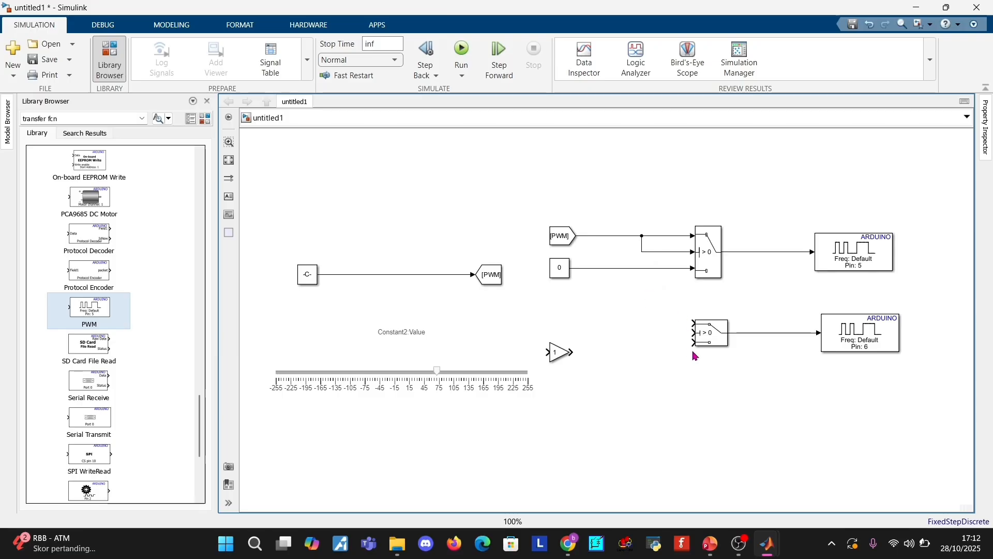
left_click_drag(693, 333, 642, 256)
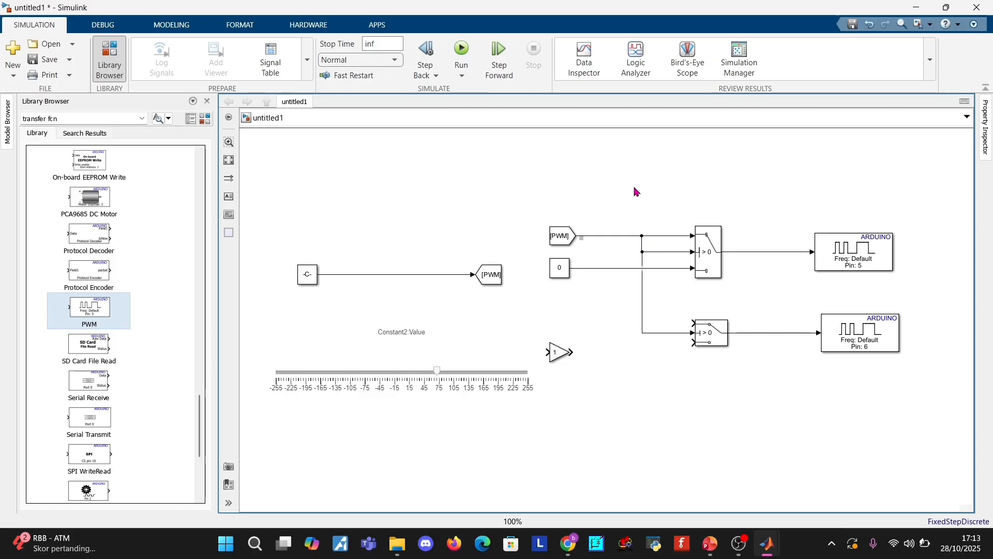
left_click_drag(693, 324, 628, 269)
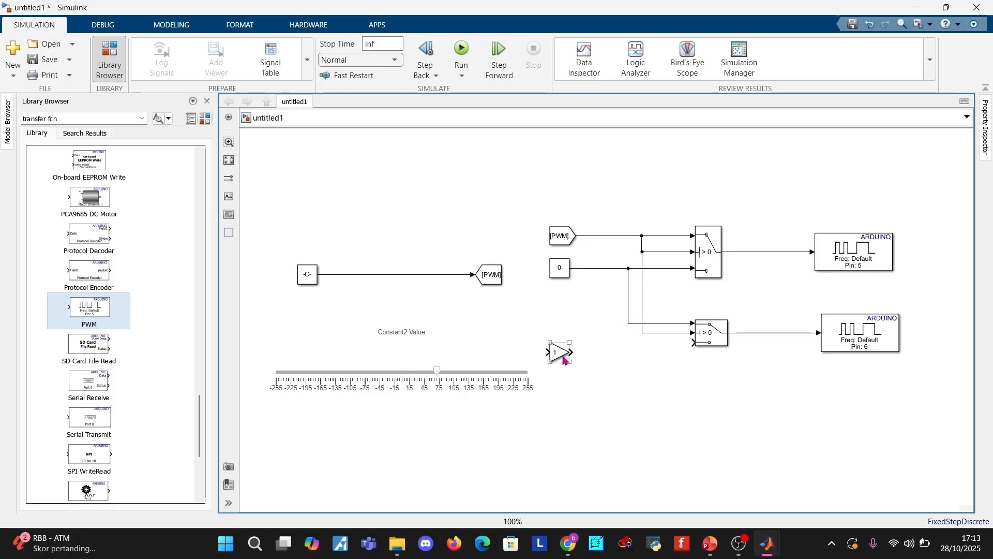
Route the PWM signal through the Gain into the lower Switch's third input, enlarging that Switch slightly and aligning the Gain with the input
left_click_drag(560, 352, 593, 236)
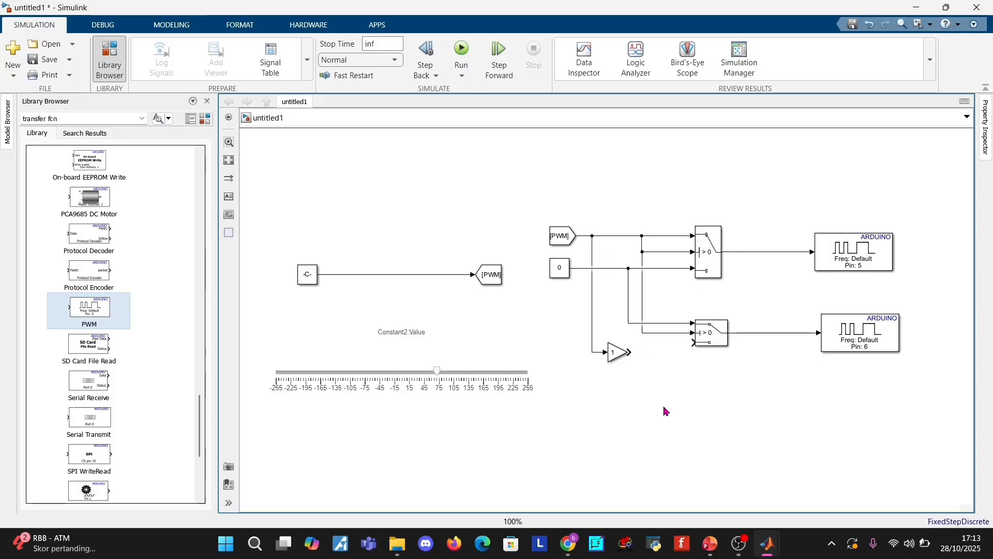
left_click(711, 339)
mouse_move(728, 347)
left_mouse_down()
mouse_move(725, 369)
mouse_move(725, 351)
left_mouse_up()
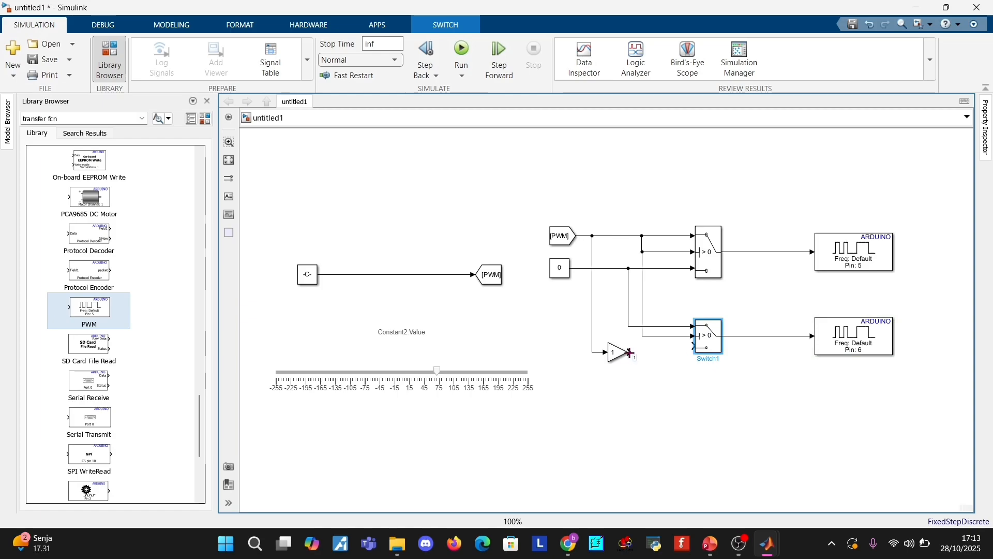
left_click_drag(630, 352, 692, 344)
left_click_drag(615, 352, 615, 345)
left_click(659, 387)
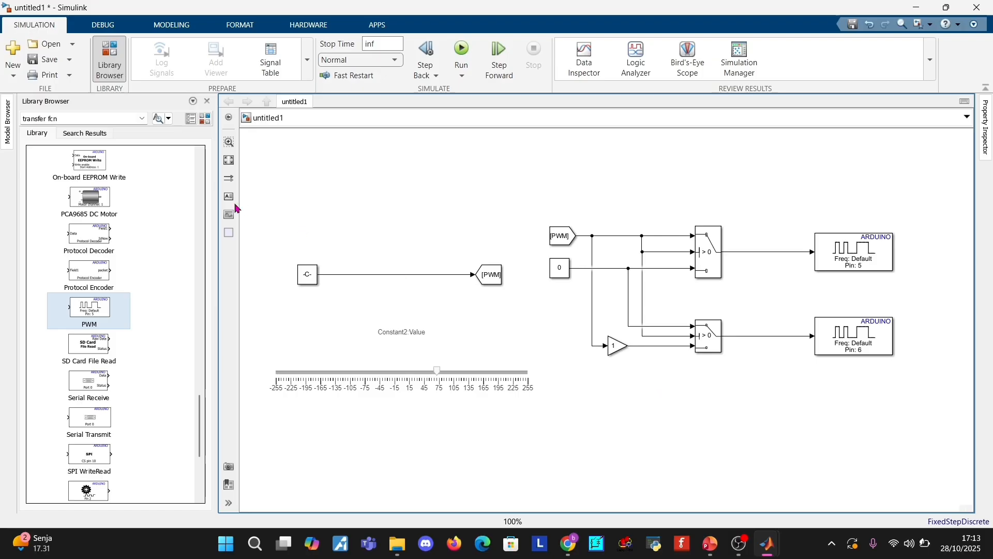
Move the slider group and the whole Switch and PWM block network up in the canvas
left_click_drag(260, 220, 543, 455)
left_click_drag(452, 359, 442, 281)
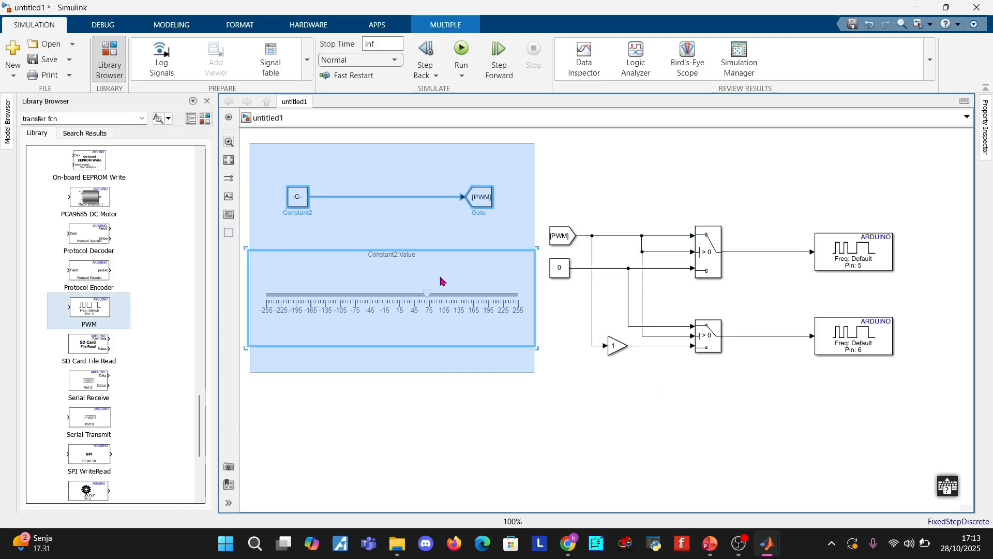
left_click_drag(555, 188, 919, 406)
left_click_drag(831, 262, 823, 218)
left_click(639, 453)
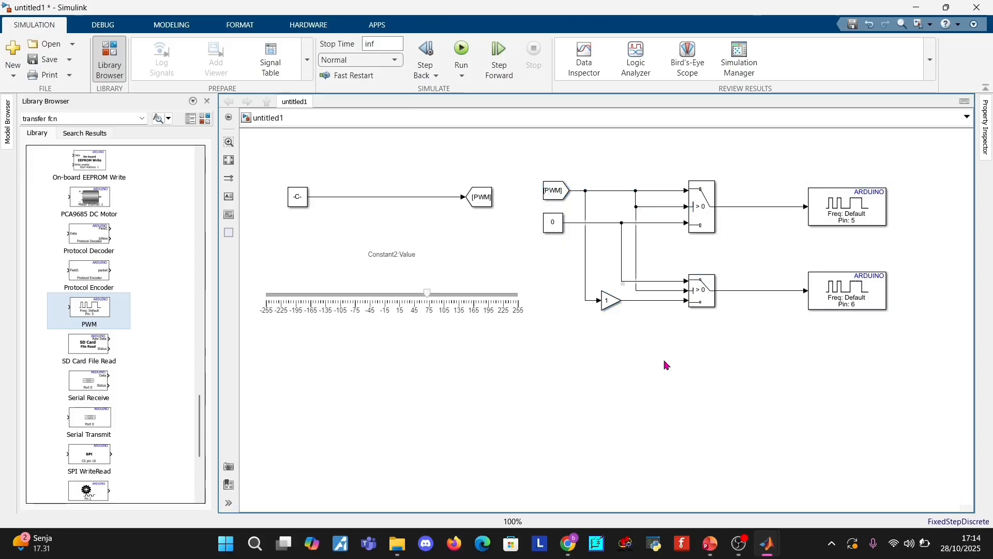
Insert a Data Type Conversion block between the PWM From tag and the Switch network, moving the From tag and slider group to make room
double_click(684, 319)
type("data")
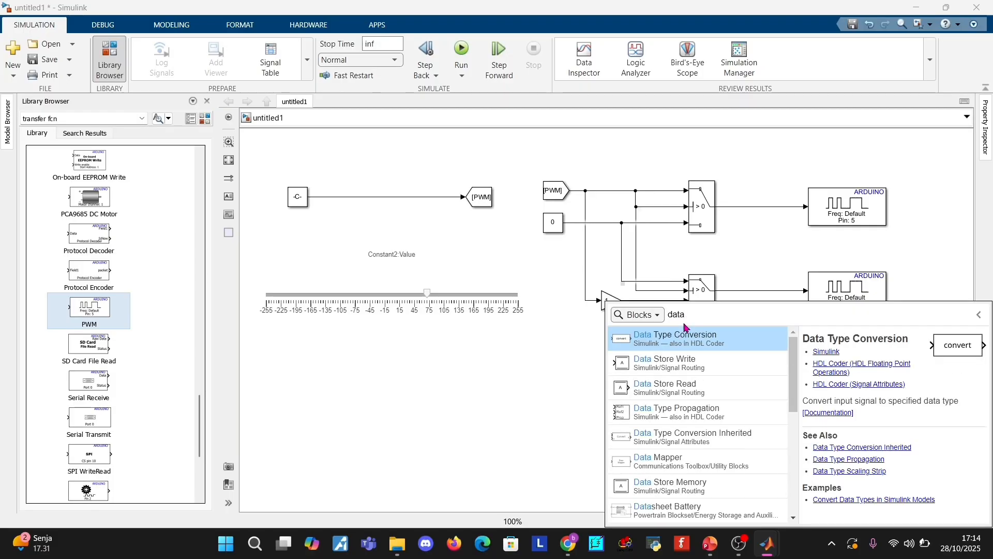
left_click(683, 345)
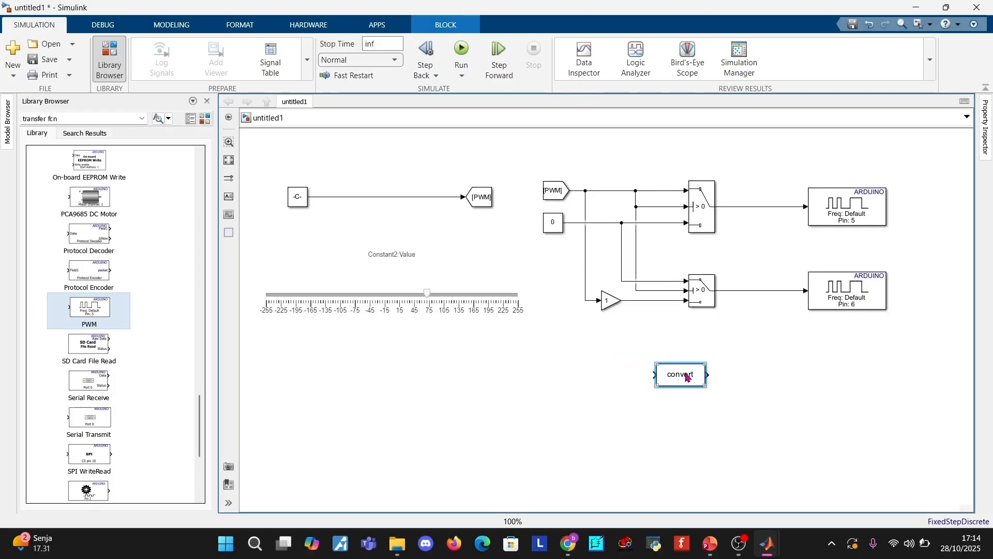
left_click_drag(687, 374, 640, 172)
left_click_drag(556, 195, 521, 189)
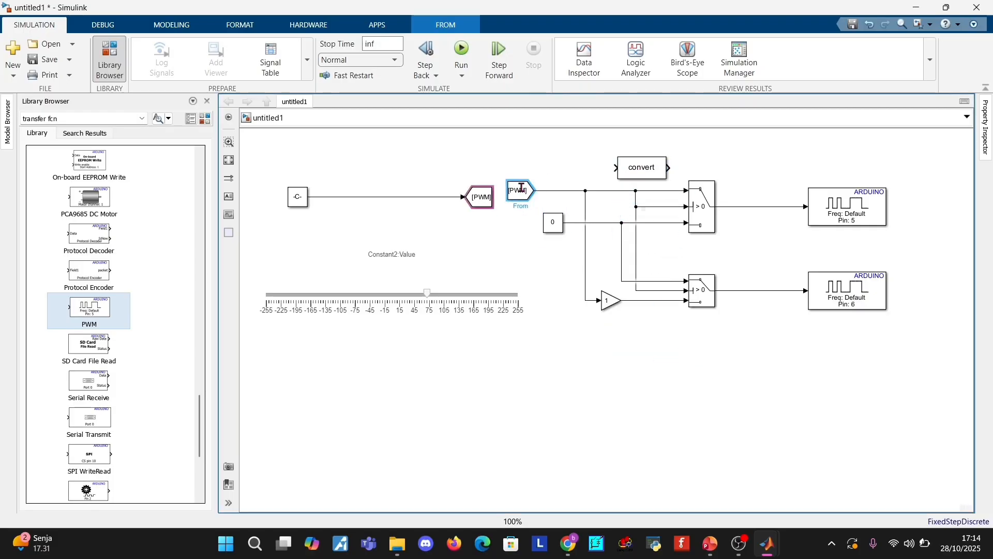
left_click_drag(313, 202, 500, 355)
left_click_drag(468, 295, 467, 417)
left_click_drag(520, 191, 439, 190)
left_click_drag(643, 167, 523, 191)
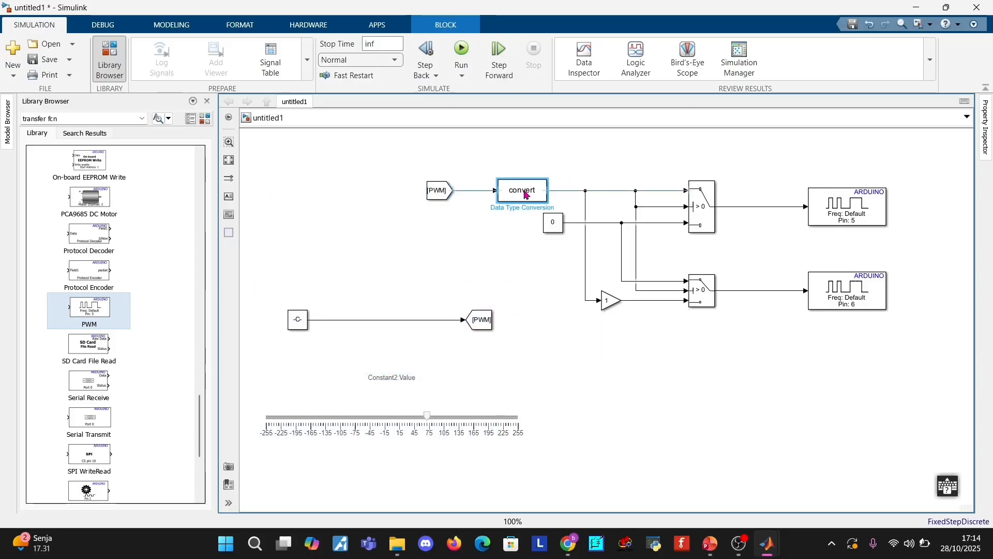
Move the slider, its Constant and the PWM Goto tag together to below the Switch network
left_click_drag(258, 290, 565, 469)
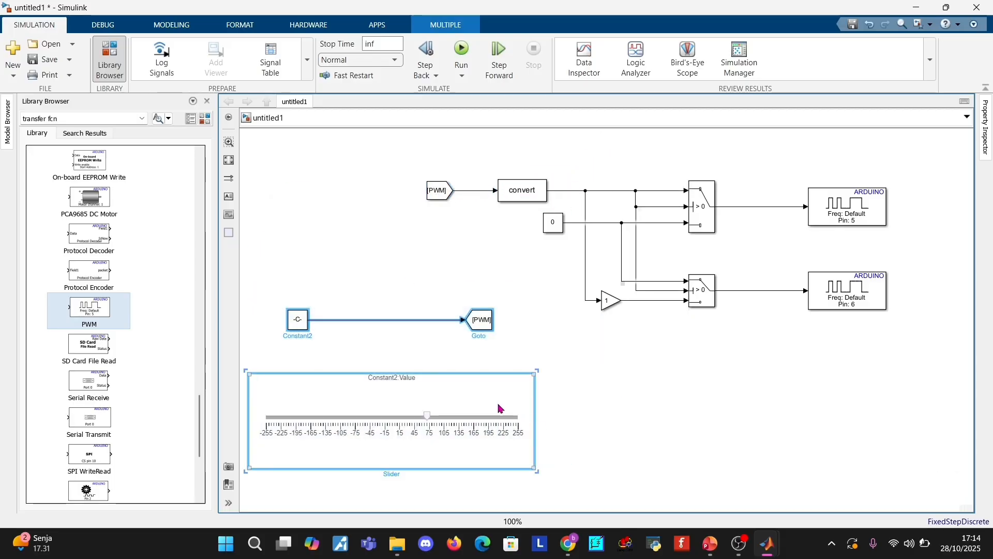
left_click_drag(501, 406, 634, 436)
left_click(699, 160)
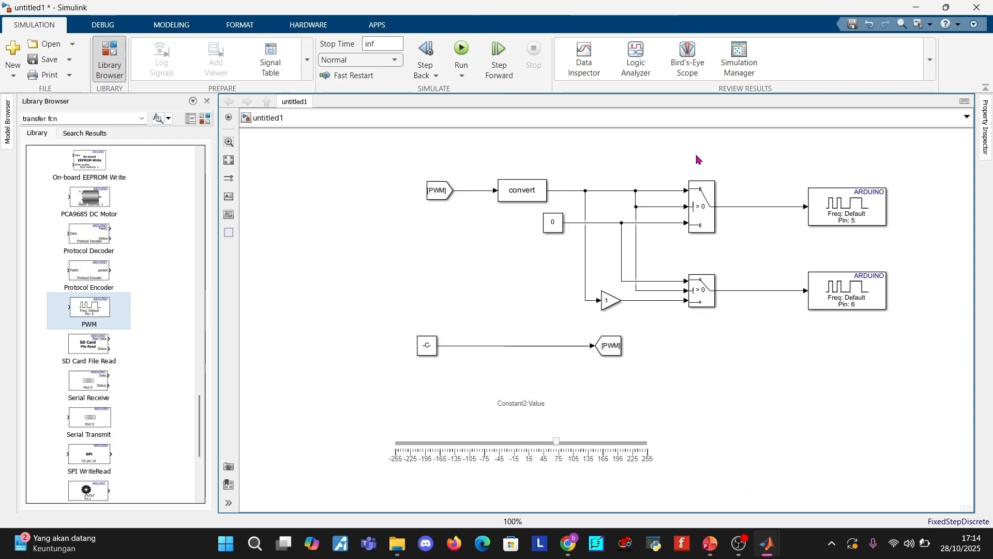
Set the output data type of the Data Type Conversion block to int16
double_click(520, 191)
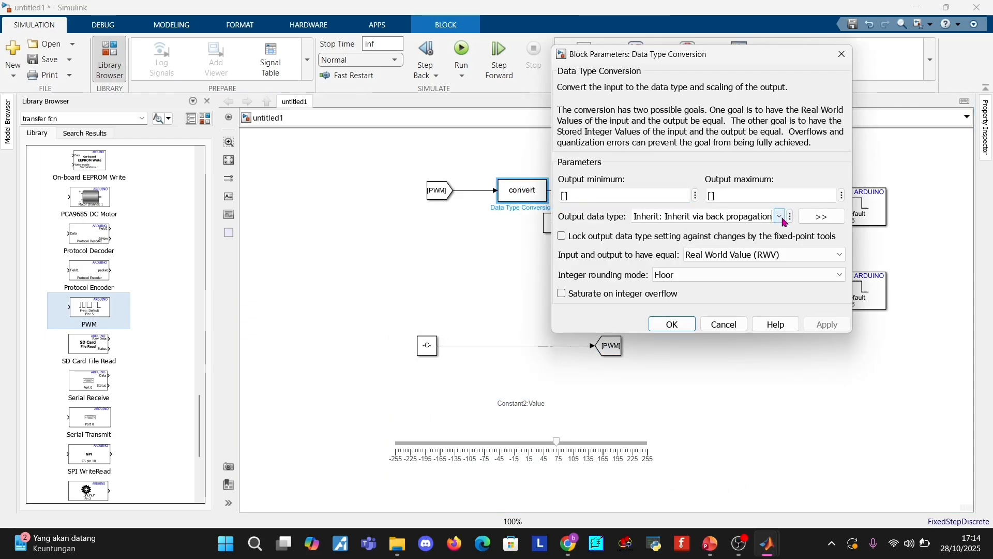
left_click(780, 216)
left_click(654, 298)
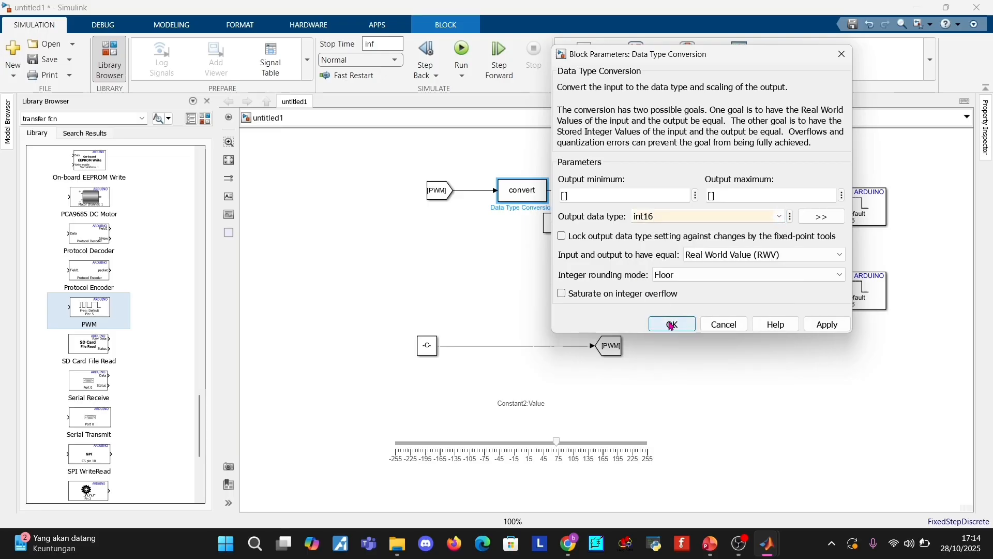
left_click(659, 322)
left_click(698, 360)
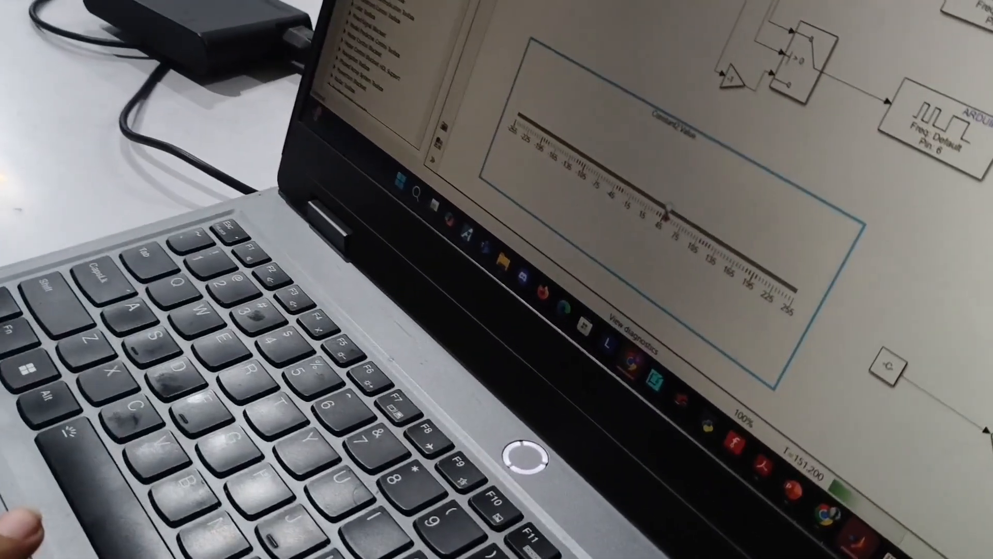
left_click_drag(667, 212, 554, 162)
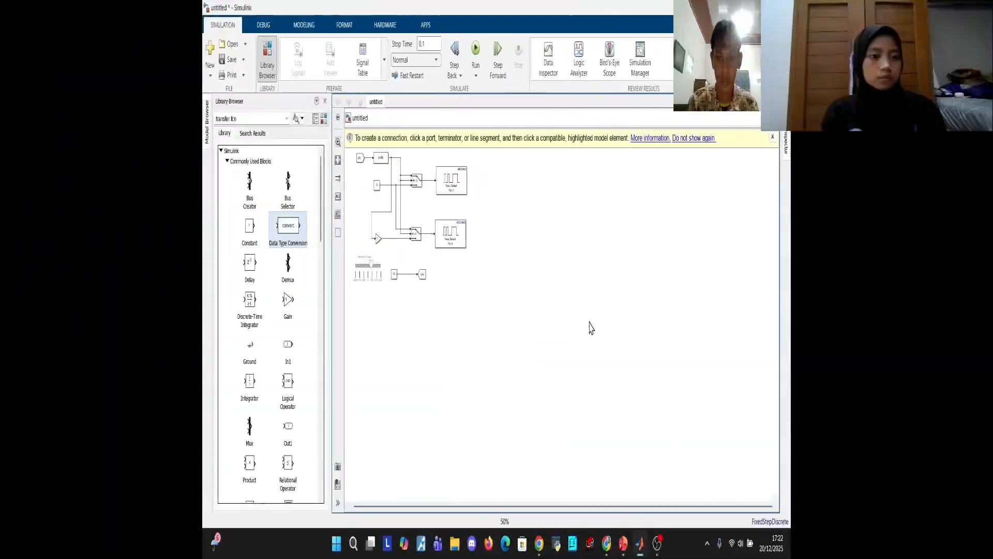
Add an Arduino Encoder block to the model and place it beside the slider's Goto tag, below the PWM blocks
double_click(656, 305)
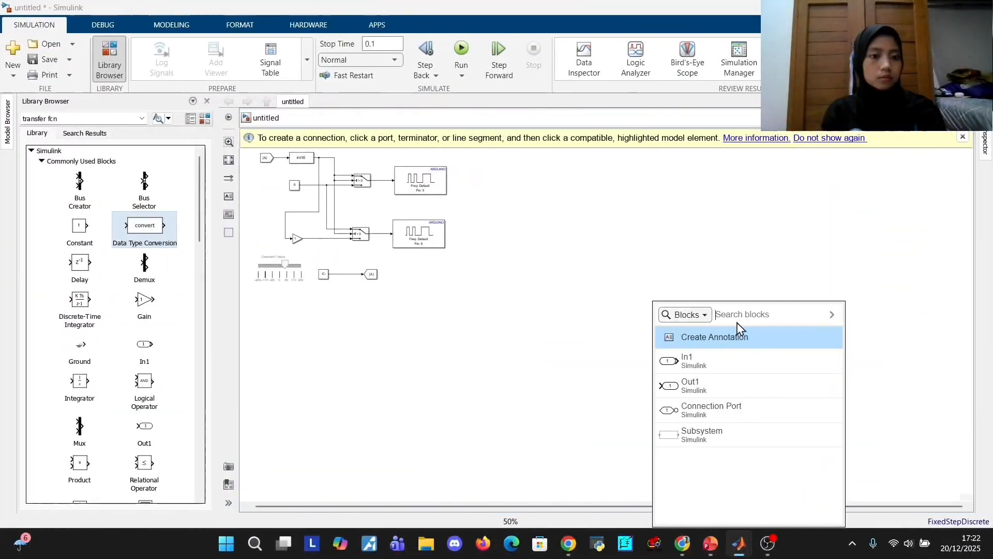
type("enc")
left_click(733, 340)
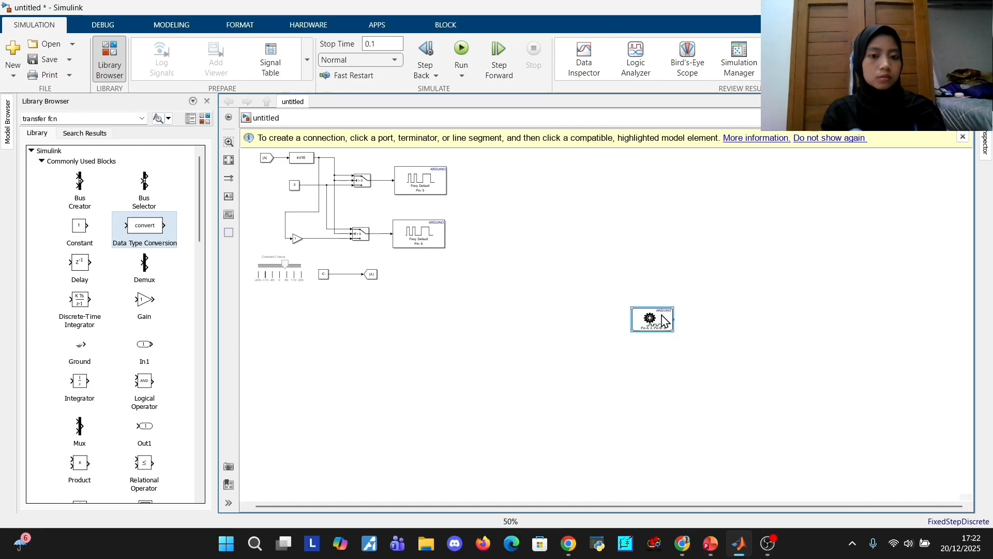
left_click_drag(660, 318, 493, 223)
scroll(534, 306, "up", 5)
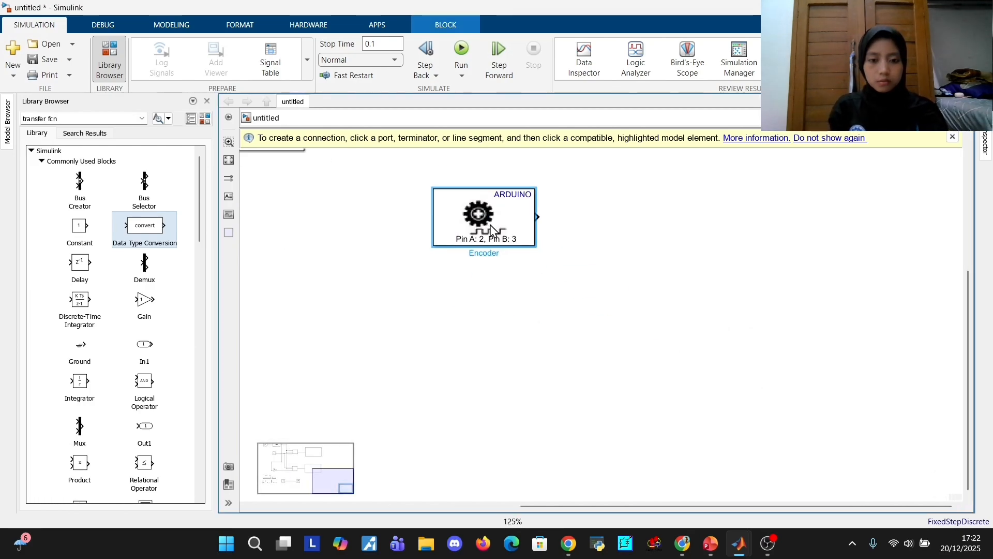
scroll(500, 243, "down", 4)
Check the encoder diagram on the PowerPoint slide and add a Constant block to the Simulink model
key("alt+Tab")
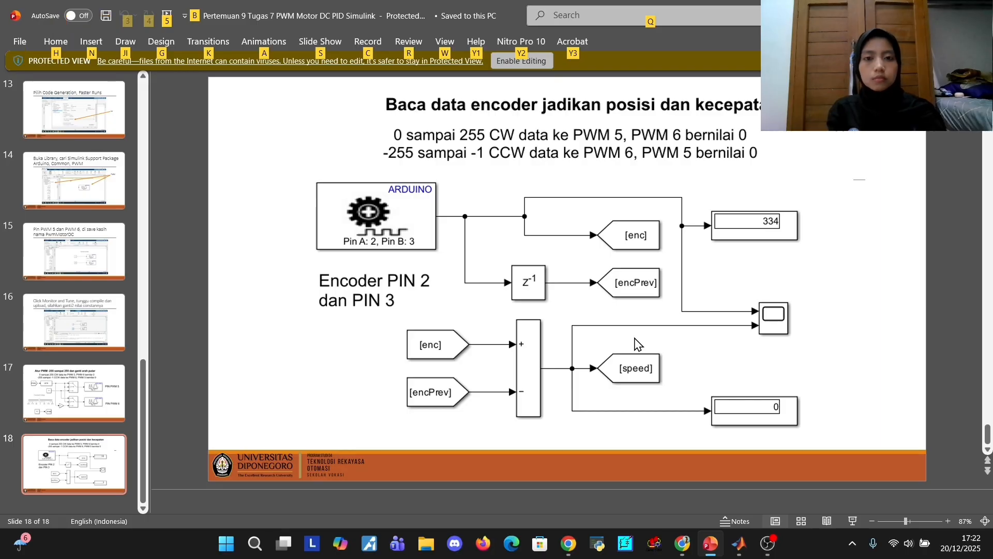
key("alt+Tab")
double_click(668, 321)
type("const")
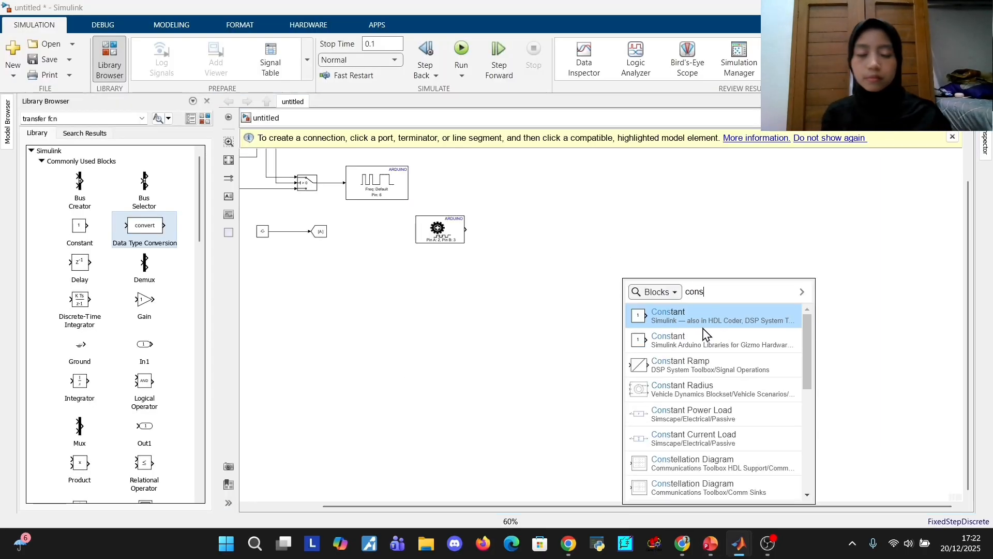
key("Return")
Add a Goto block and a From block in the free canvas area beyond the Encoder
double_click(743, 317)
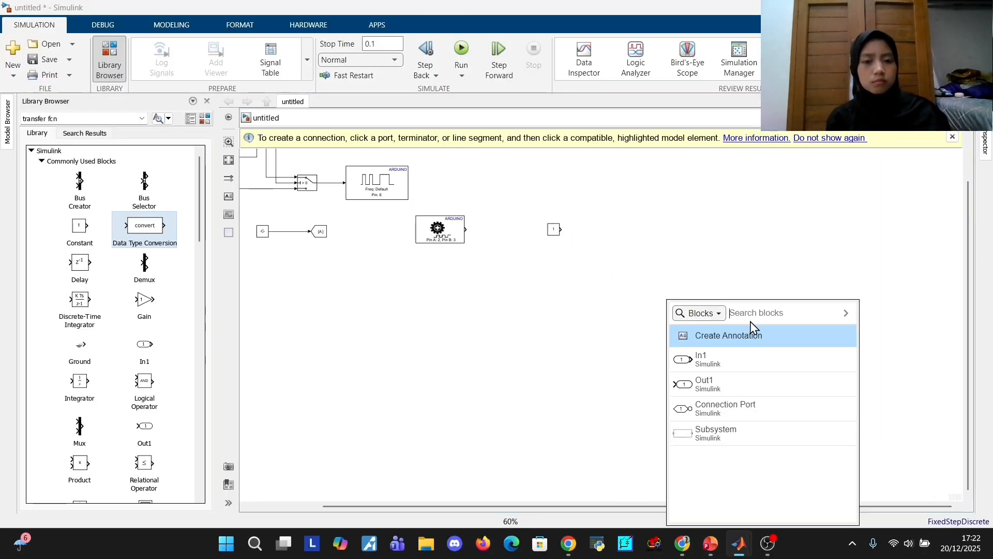
type("goto")
left_click(732, 336)
double_click(750, 310)
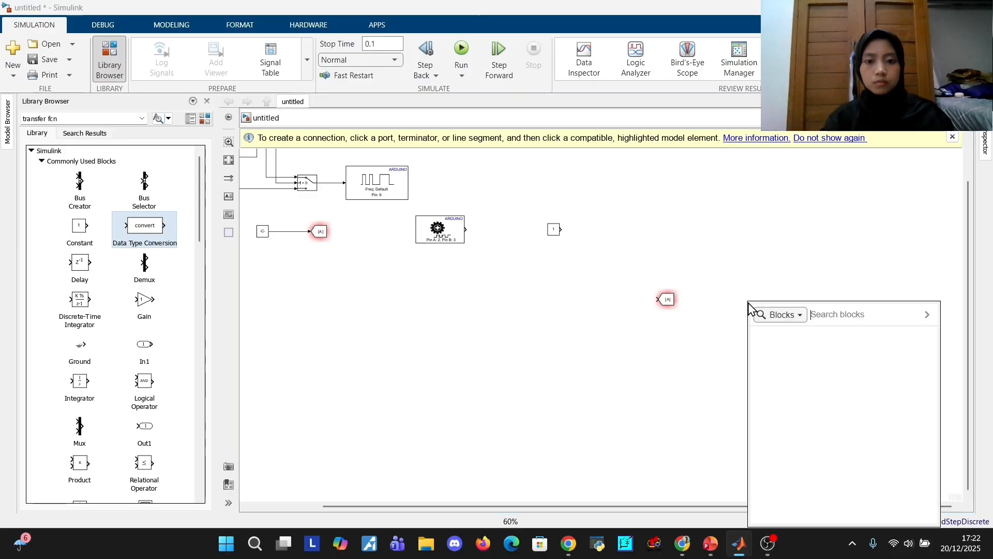
type("from")
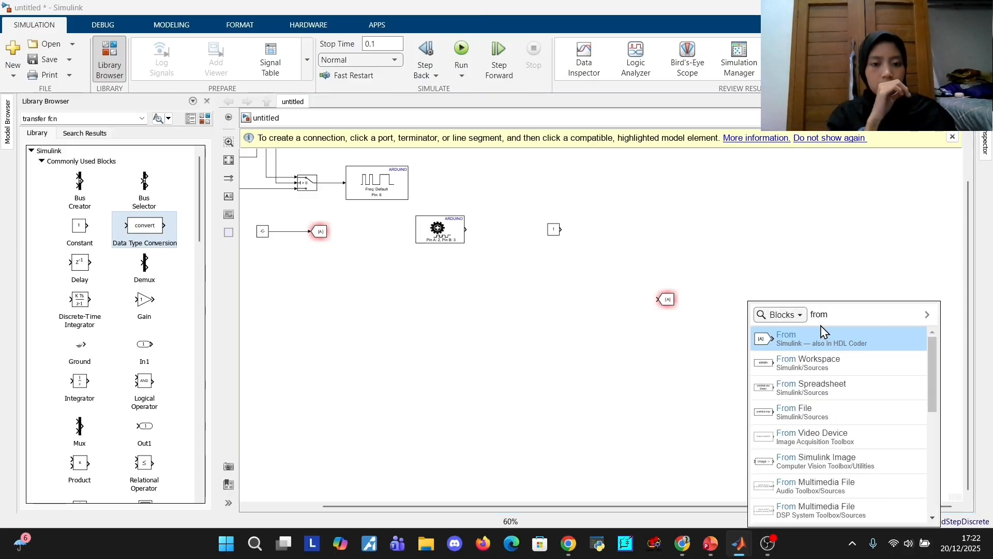
key("Return")
Add a Display block as in the reference slide and place it in line with the Encoder and Constant blocks
key("alt+Tab")
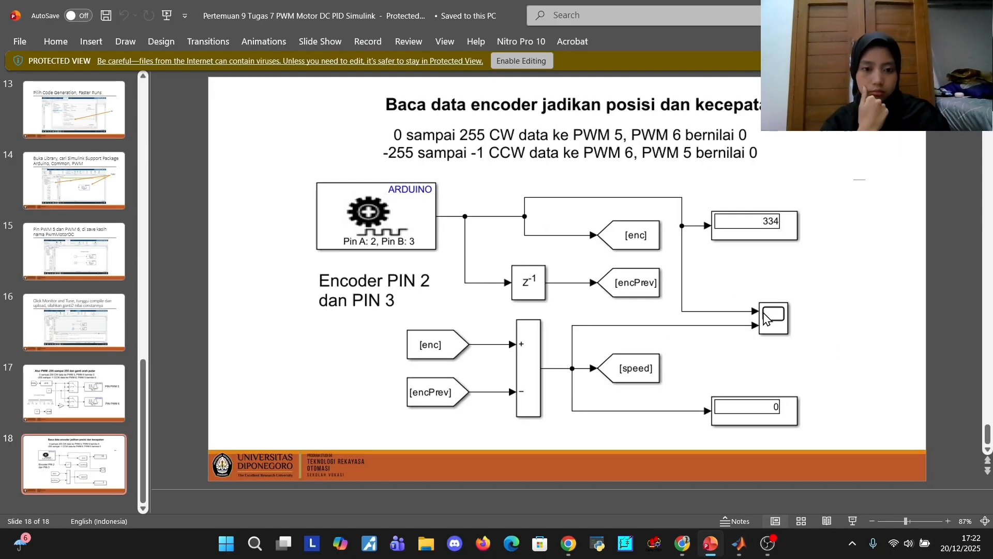
key("alt+Tab")
double_click(758, 259)
type("displey")
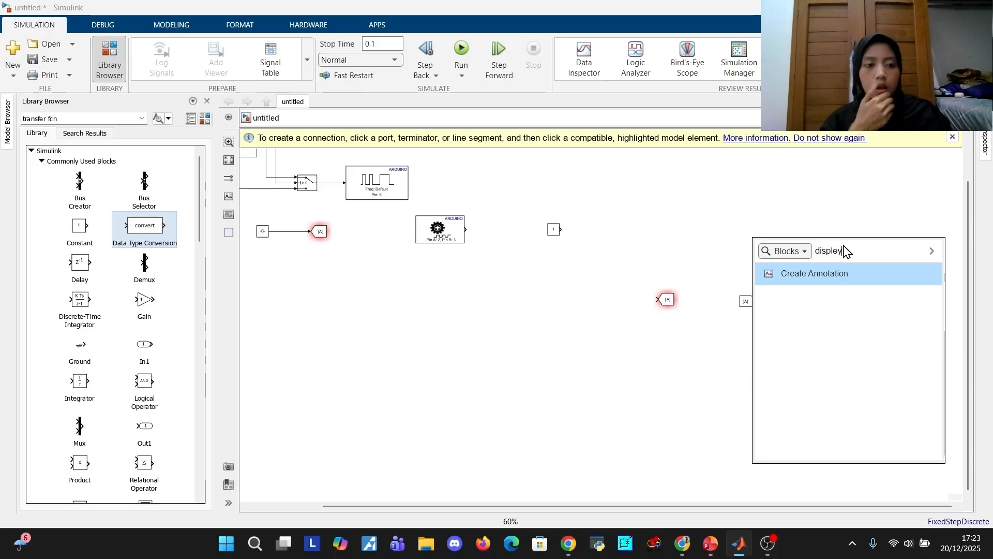
key("Escape")
double_click(899, 257)
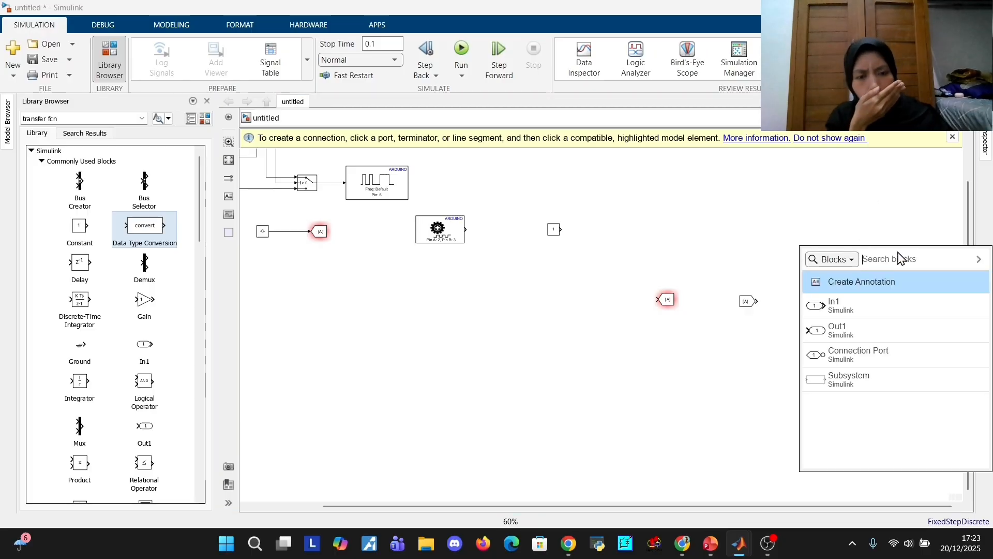
type("display")
left_click(872, 282)
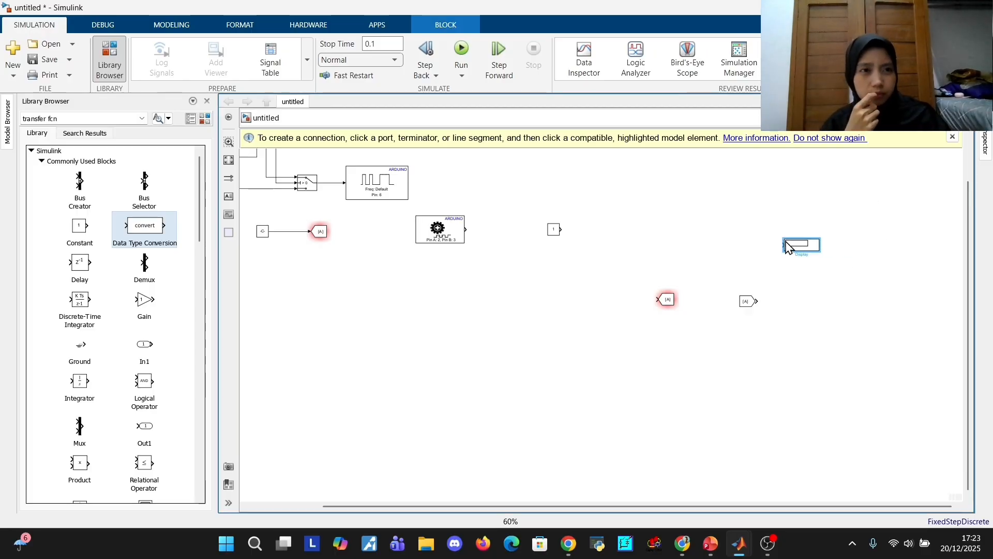
left_click_drag(788, 247, 656, 229)
Add a Scope block and place it below the Display, moving the new Goto block below the Encoder
key("alt+Tab")
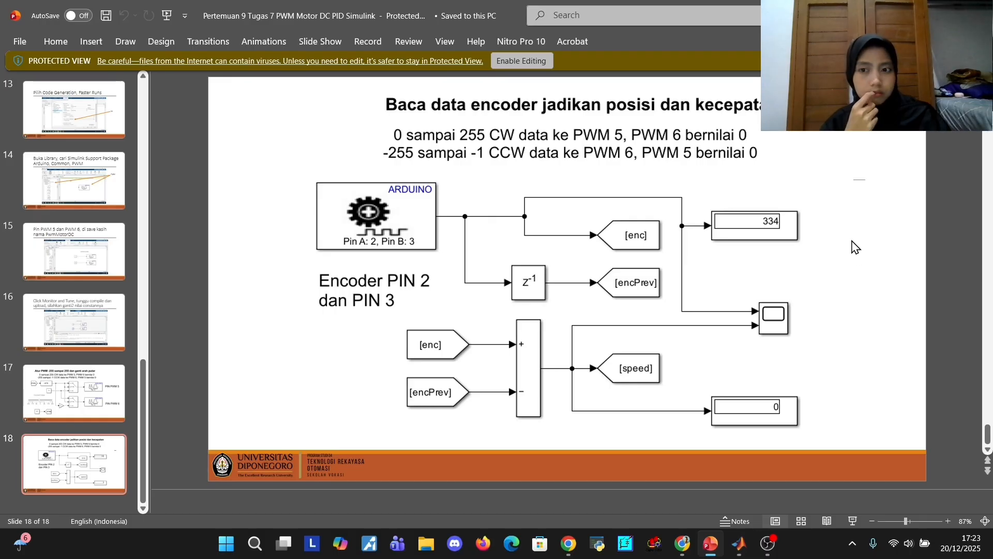
key("alt+Tab")
double_click(849, 274)
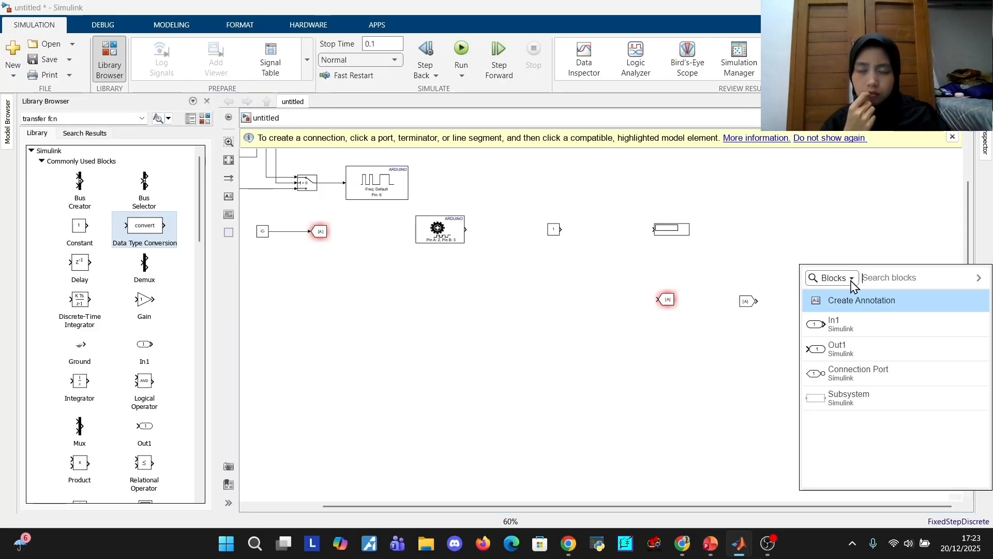
type("scop")
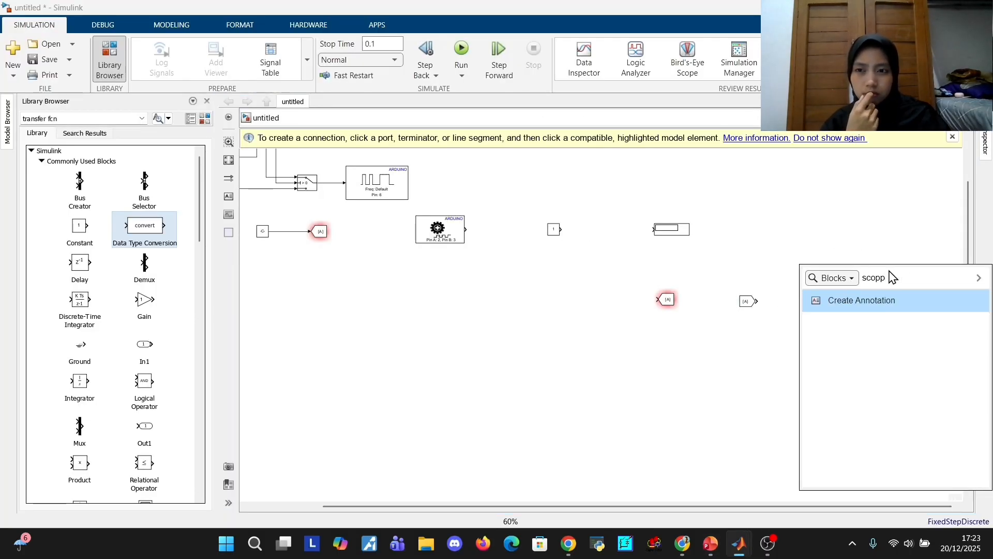
left_click(886, 302)
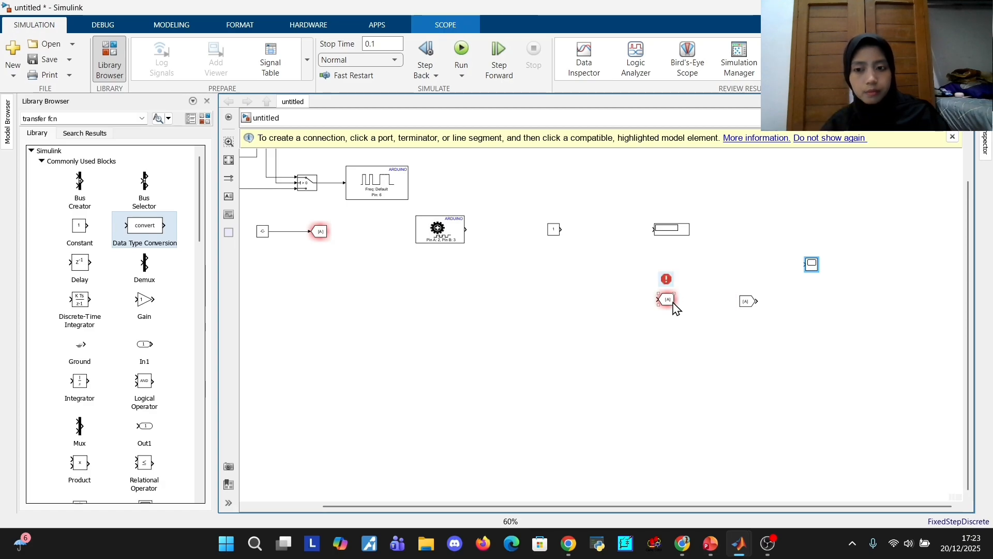
left_click_drag(671, 303, 430, 303)
left_click_drag(819, 263, 690, 300)
left_click(743, 258)
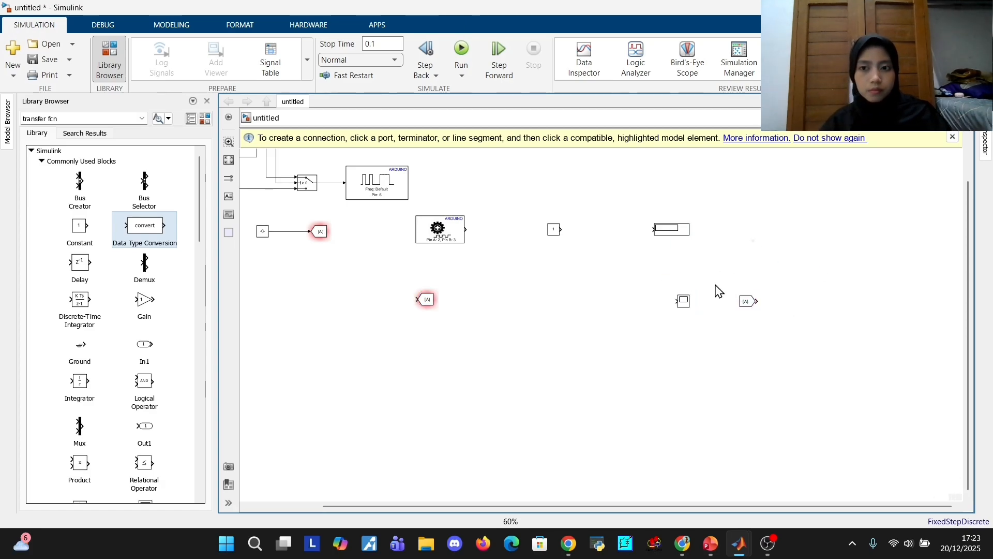
Rearrange the blocks after the reference slide, with the Constant below the Encoder and the Goto between the Encoder and the Display
key("alt+Tab")
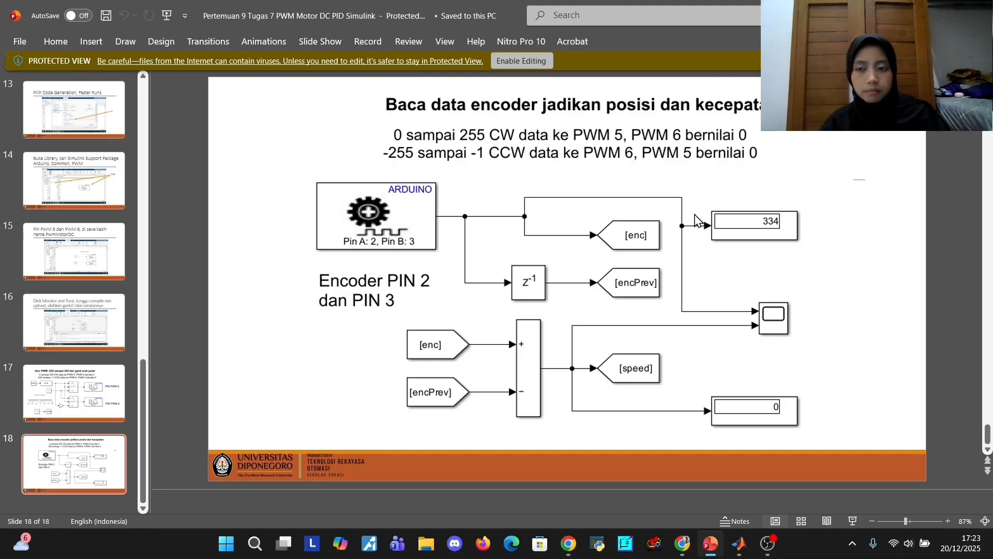
key("alt+Tab")
left_click_drag(431, 303, 403, 291)
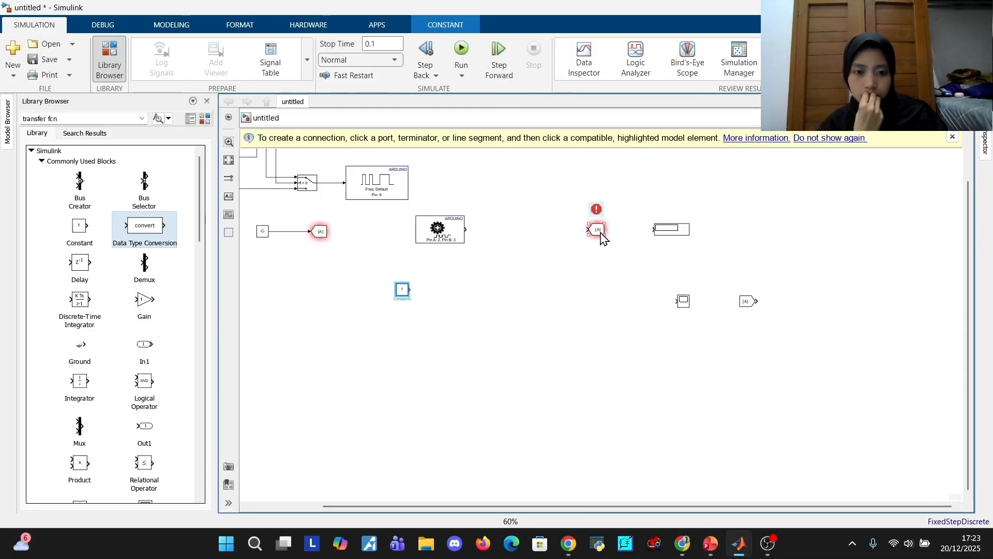
mouse_move(600, 237)
left_mouse_down()
mouse_move(558, 237)
mouse_move(606, 241)
mouse_move(716, 284)
mouse_move(667, 309)
mouse_move(679, 310)
left_mouse_up()
Connect the Encoder output to the Goto block's input, following the wiring on the reference slide
key("alt+Tab")
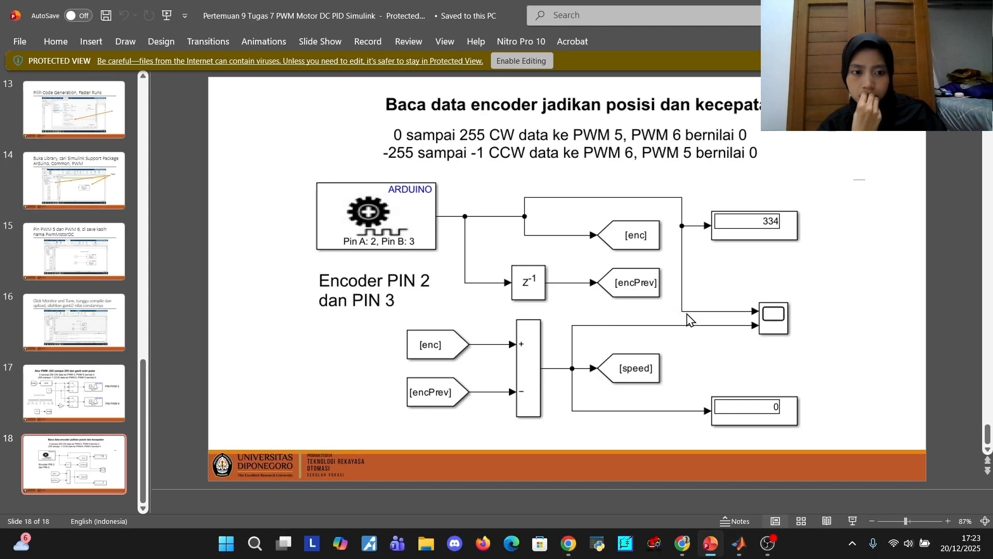
key("alt+Tab")
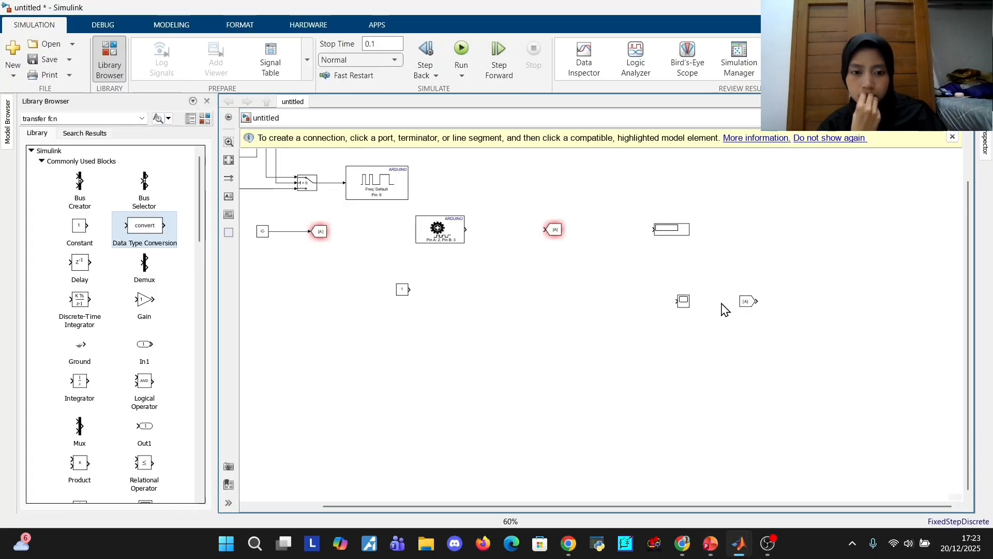
key("alt+Tab")
key("alt+Tab")
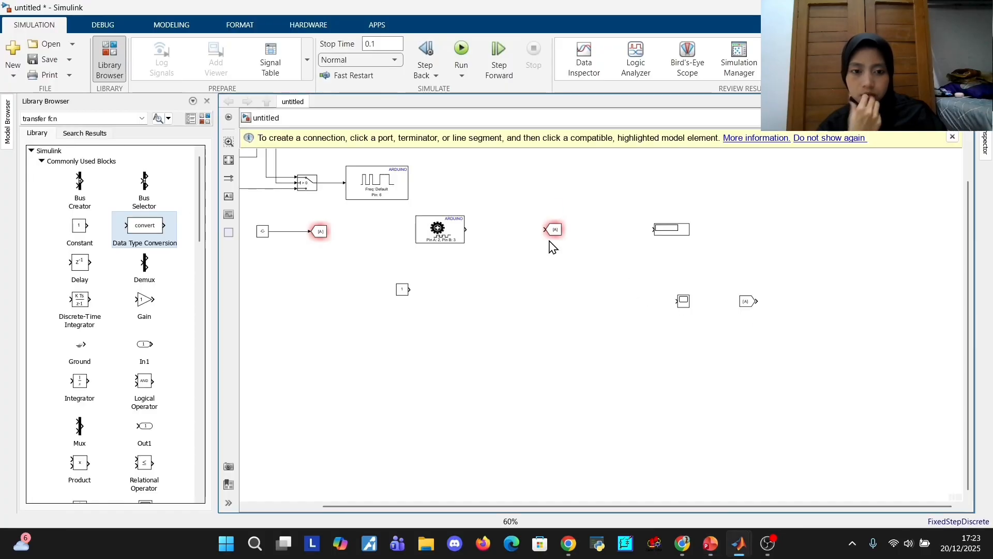
left_click_drag(544, 229, 457, 228)
Connect the Encoder output to the Goto block and branch the line to the Scope input, following the reference slide
key("alt+Tab")
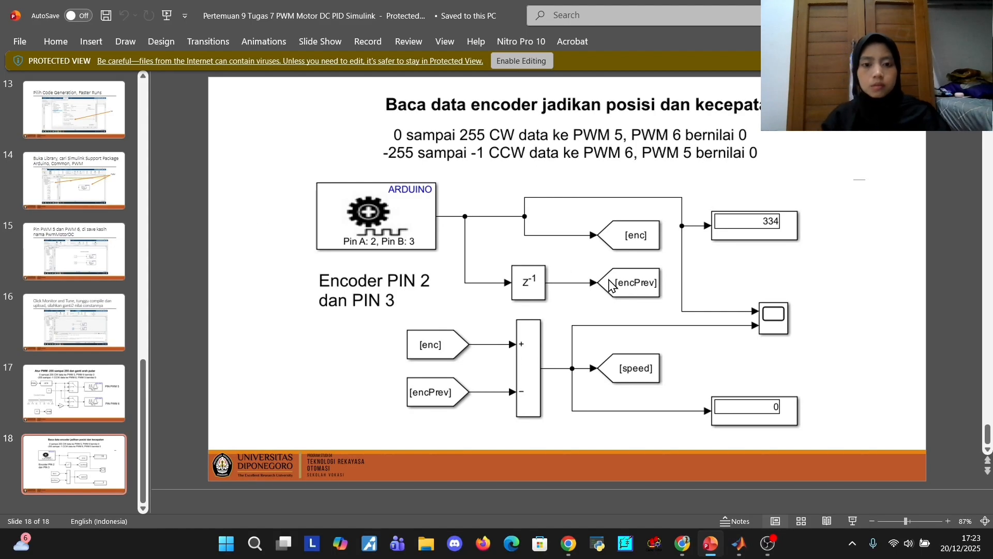
key("alt+Tab")
key("alt+Tab")
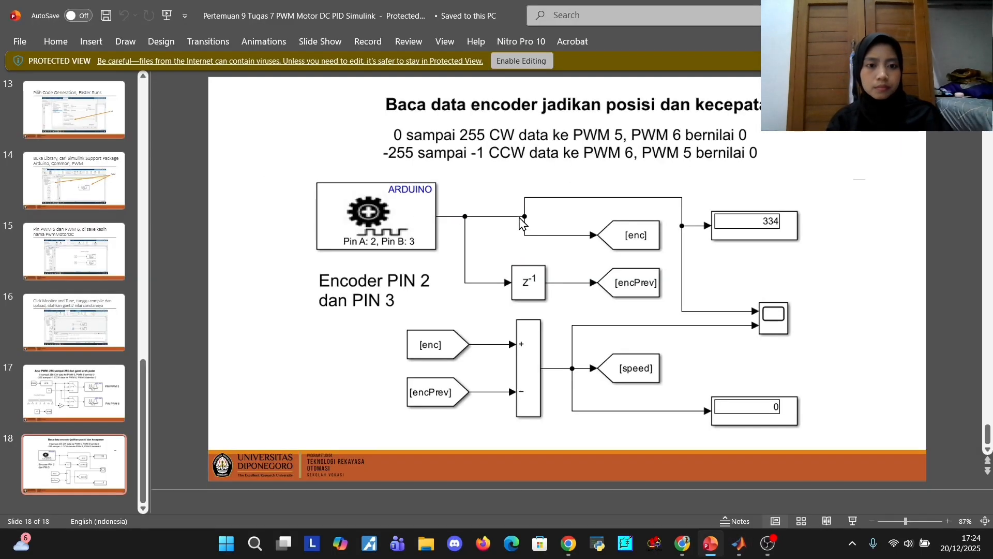
key("alt+Tab")
left_click(515, 229)
key("alt+Tab")
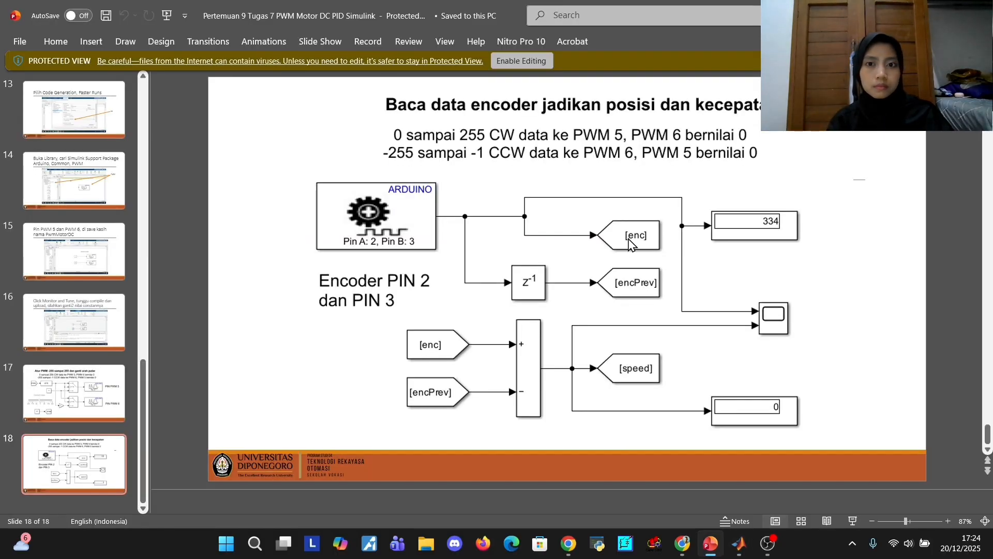
key("alt+Tab")
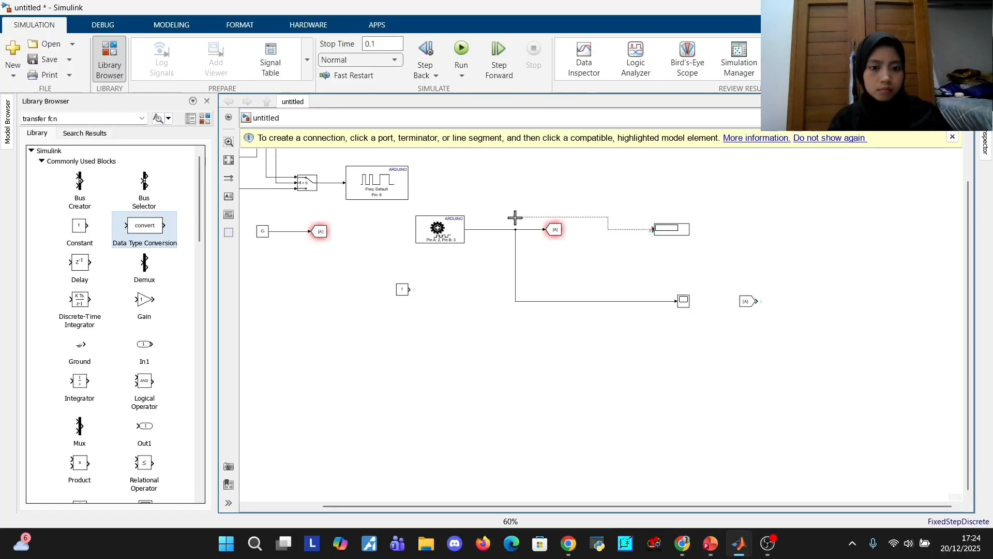
left_click_drag(515, 218, 513, 228)
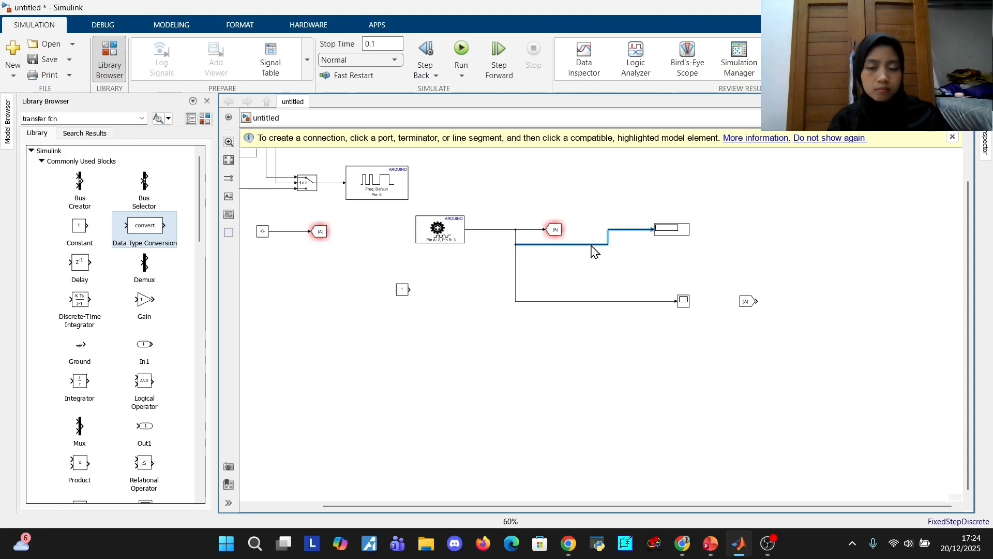
key("Delete")
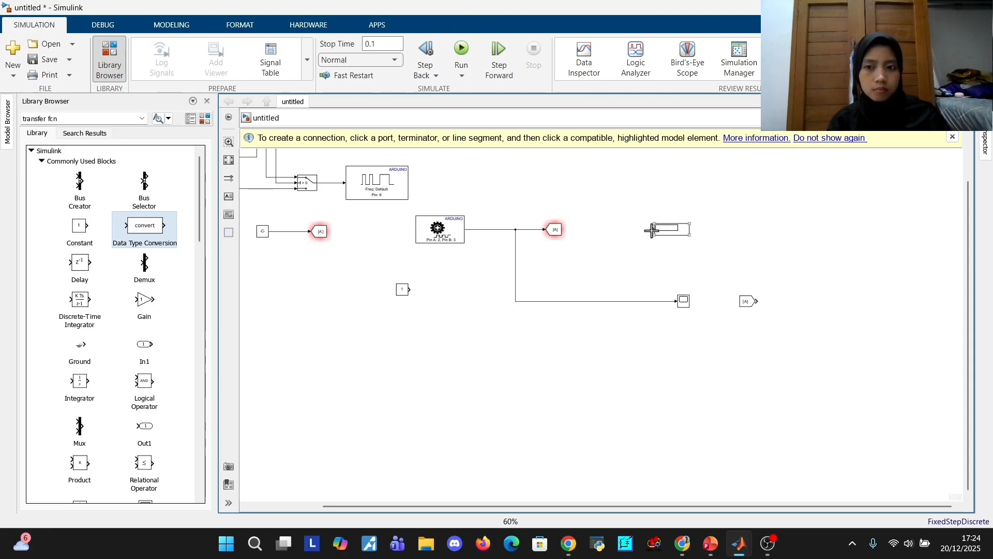
Connect the Display input to the Encoder output line with a branch just before the Goto block, checking the reference slide
left_click_drag(651, 230, 522, 223)
key("alt+Tab")
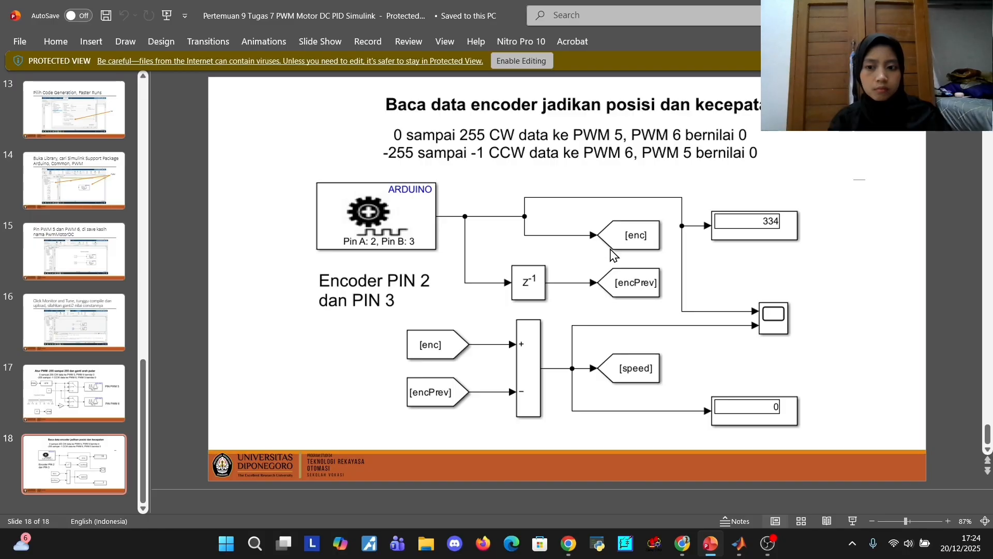
key("alt+Tab")
key("alt+Tab")
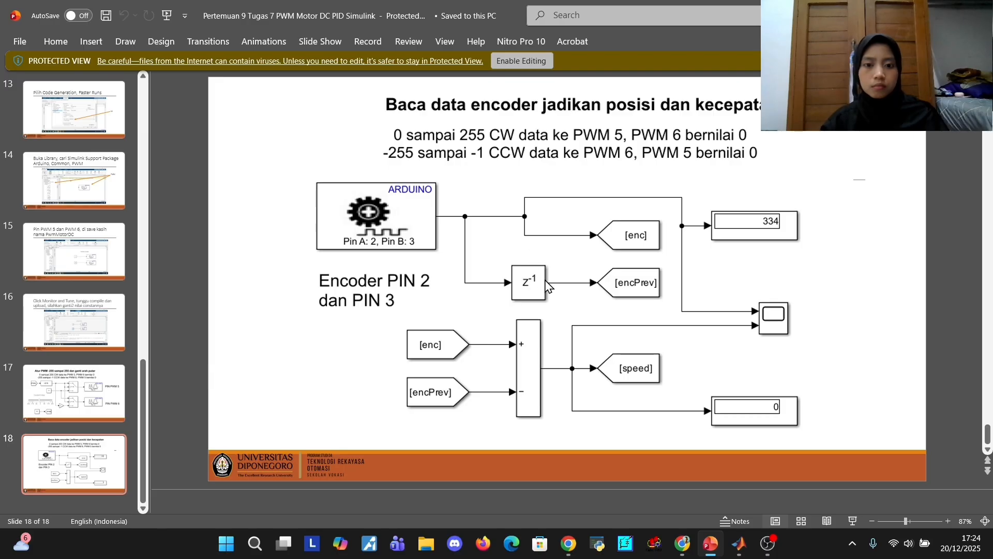
Delete the unconnected Constant block below the Encoder
key("alt+Tab")
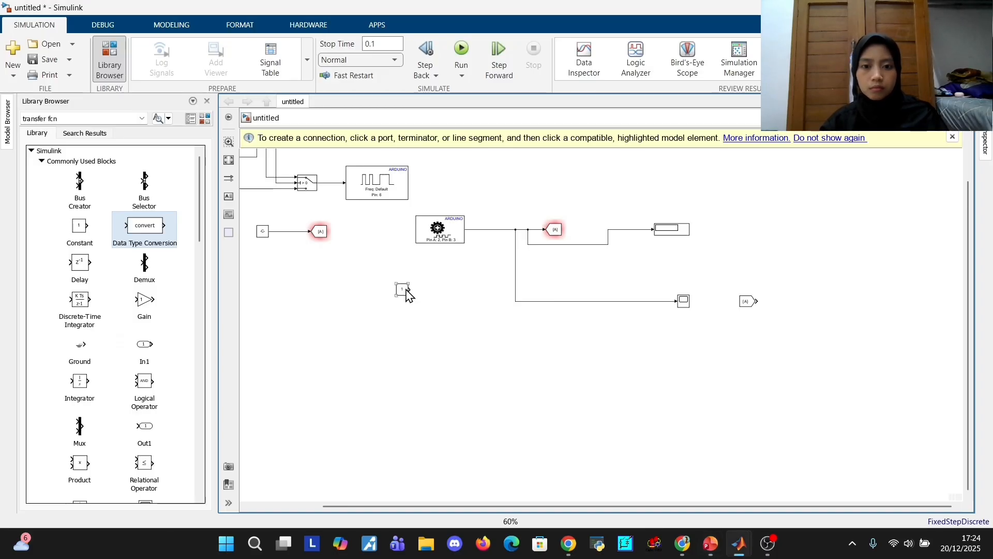
left_click_drag(408, 295, 502, 335)
double_click(499, 334)
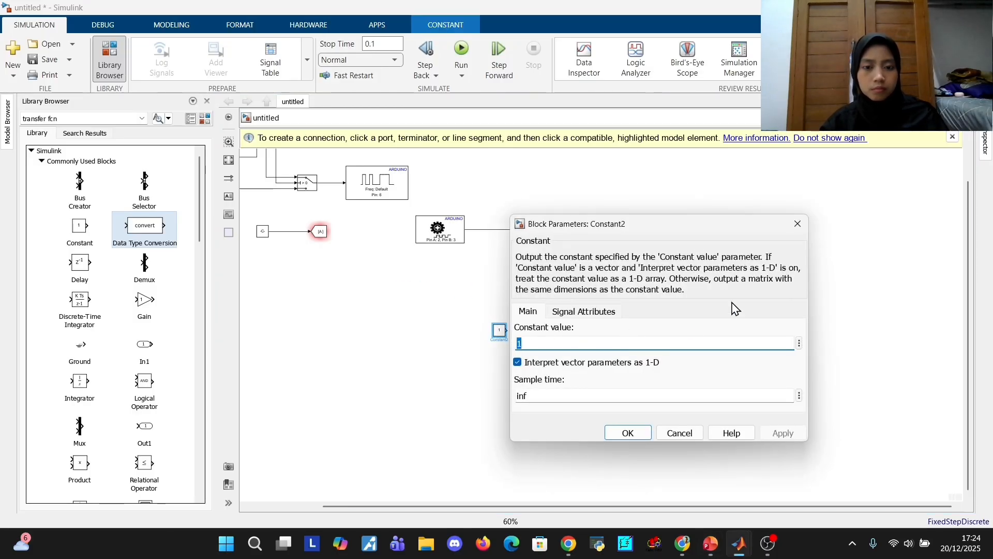
left_click(798, 223)
key("Delete")
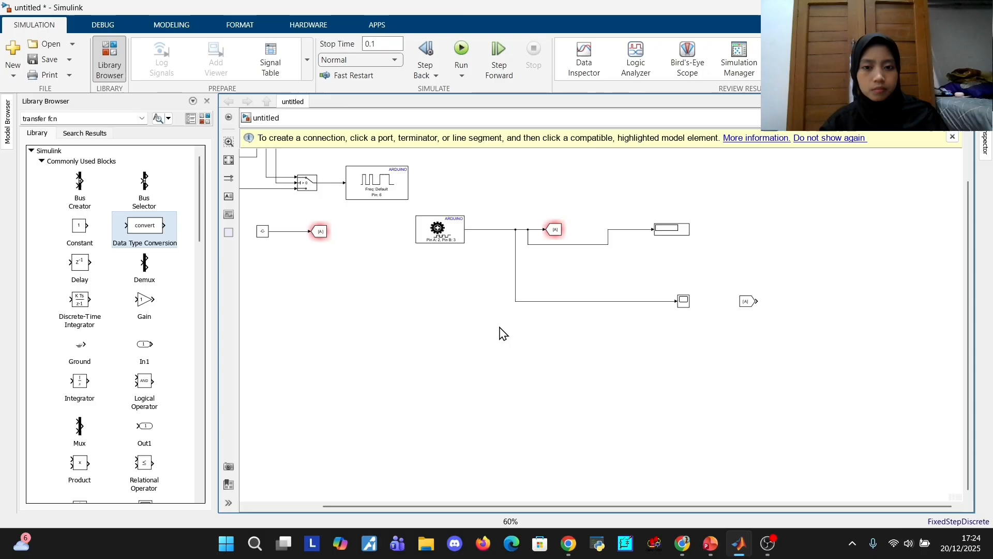
Add a Delay block below the Scope's signal line and connect its input to the Encoder output line
double_click(549, 343)
left_click_drag(80, 263, 520, 348)
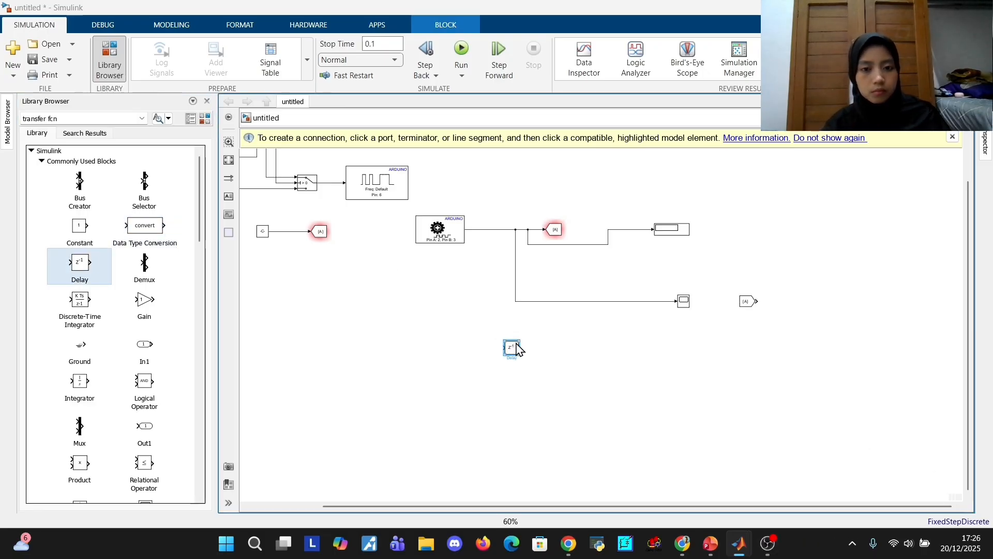
key("alt+Tab")
key("alt+Tab")
Duplicate the Encoder's Goto block, place the copy beside the Delay, and connect it to the Delay output
left_click(557, 233)
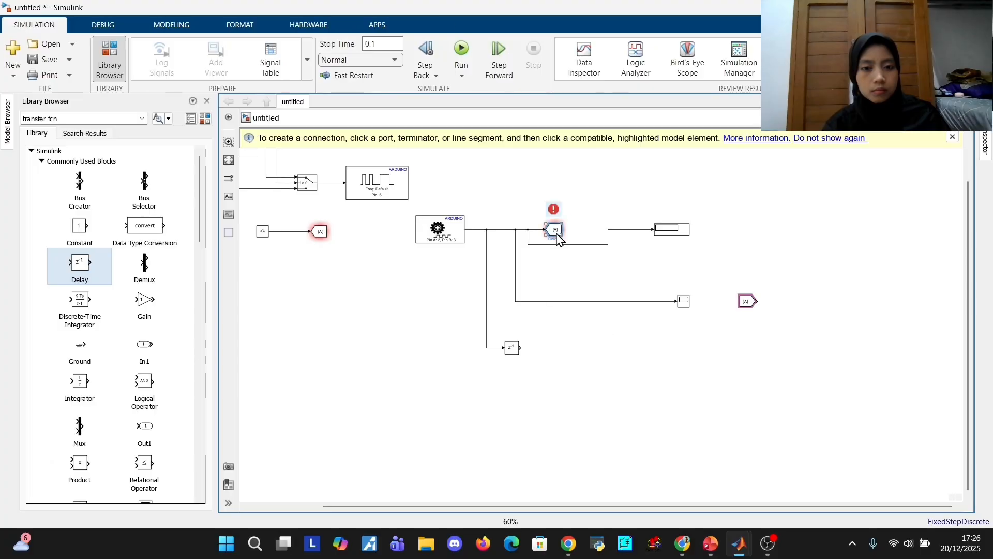
key("ctrl+c")
key("ctrl+v")
left_click_drag(559, 247, 561, 348)
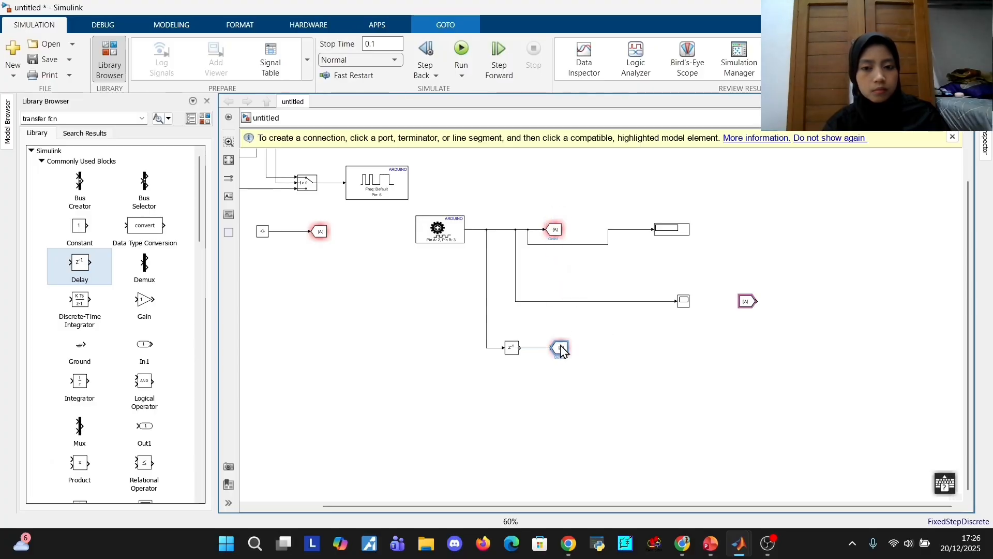
left_click(593, 351)
Insert the standard Simulink Add block, stretch it taller as on the reference slide, and place it below the Delay
key("alt+Tab")
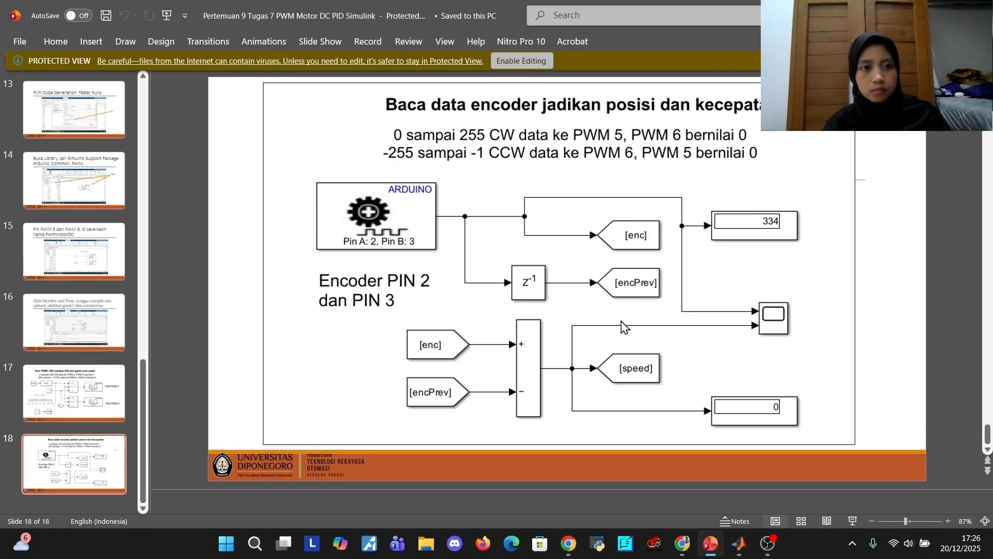
key("alt+Tab")
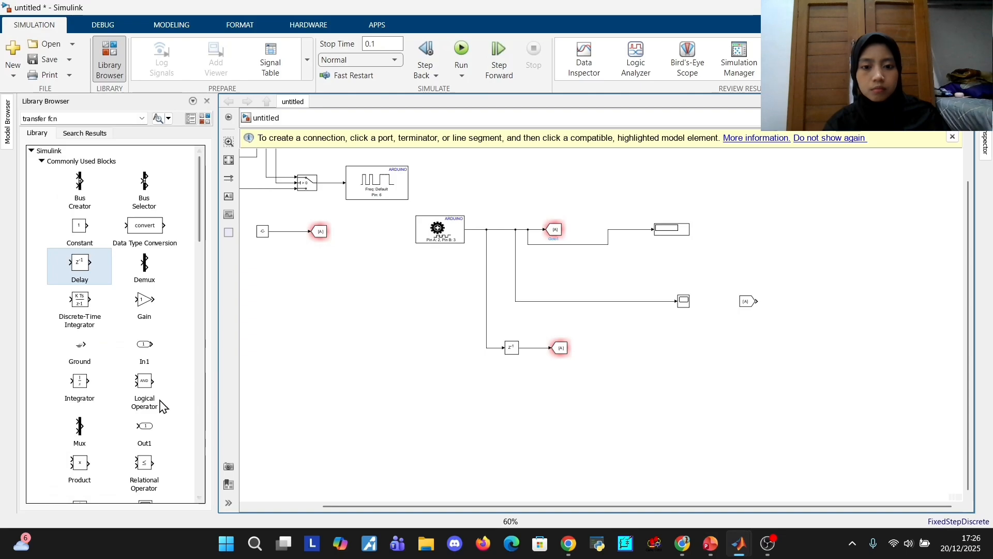
scroll(168, 401, "down", 3)
double_click(468, 331)
type("add")
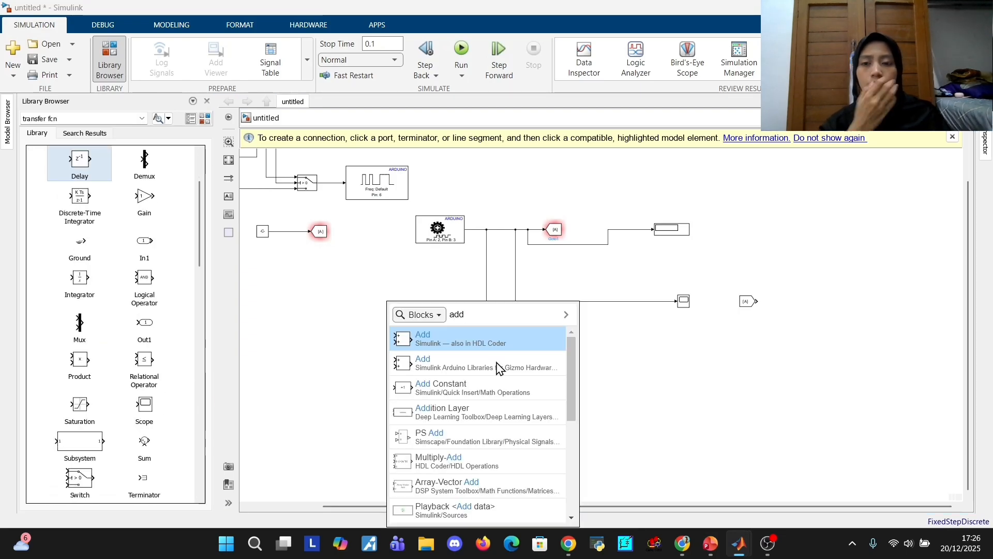
key("Return")
left_click_drag(388, 379, 600, 380)
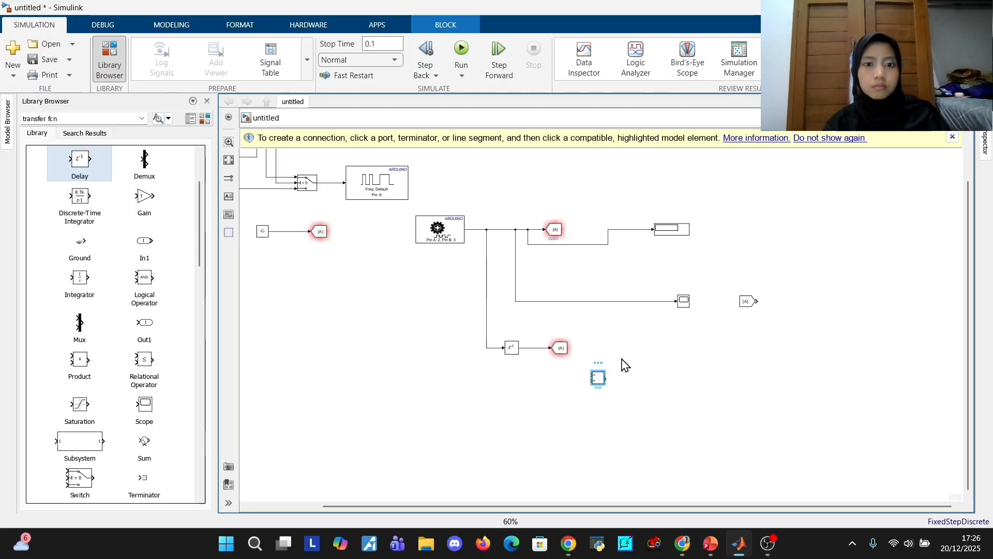
scroll(624, 364, "up", 3)
left_click_drag(592, 384, 616, 309)
left_click_drag(584, 361, 410, 431)
scroll(421, 396, "down", 1)
Place two From blocks ahead of the Add block and connect one to each of its inputs
key("alt+Tab")
key("alt+Tab")
double_click(651, 336)
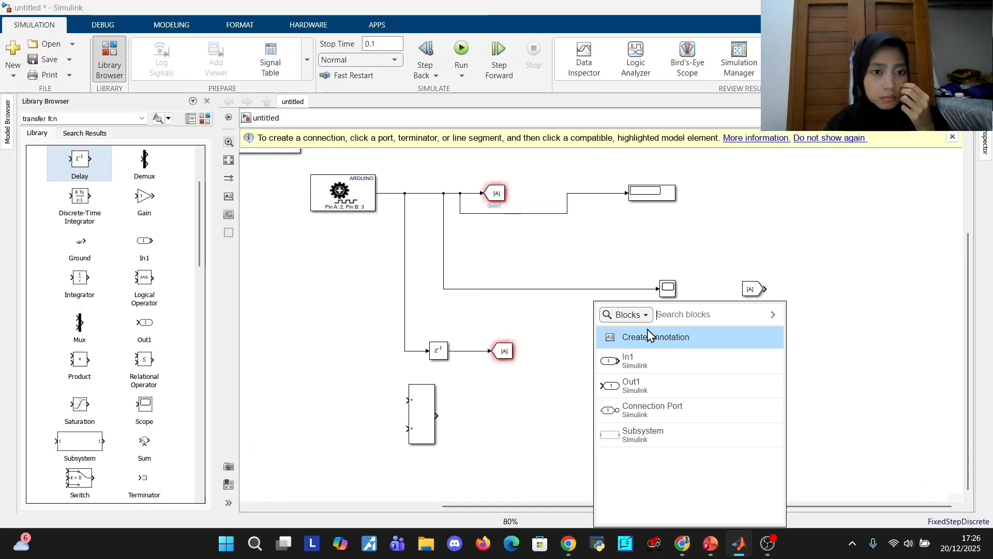
type("fr")
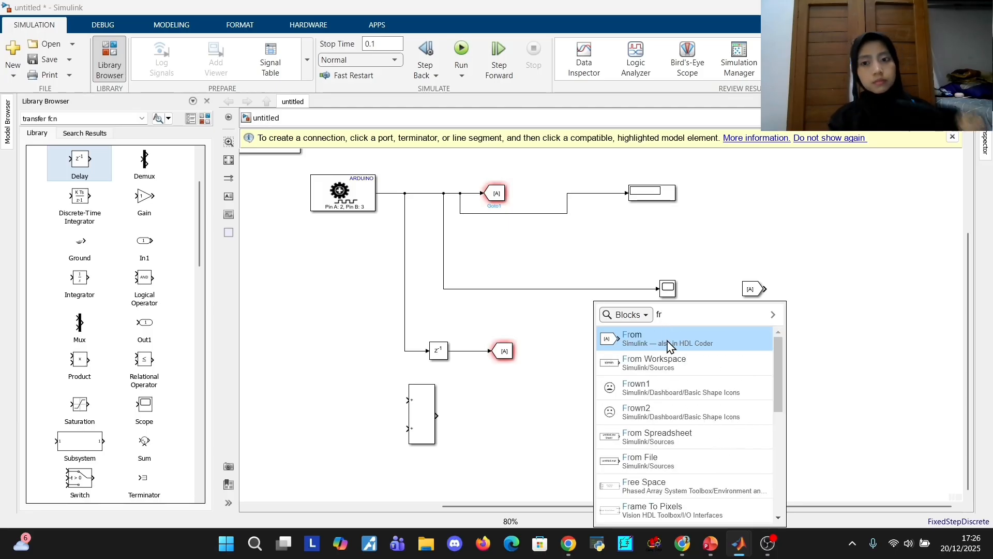
left_click(670, 346)
mouse_move(590, 372)
left_mouse_down()
mouse_move(355, 401)
mouse_move(355, 436)
mouse_move(408, 431)
left_mouse_up()
left_click_drag(366, 401, 407, 400)
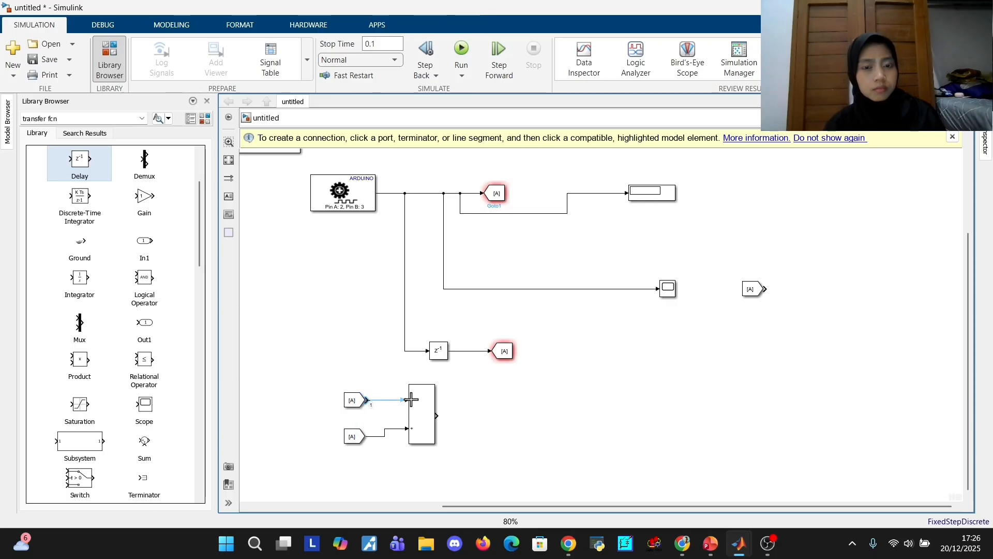
Copy the Encoder's Goto block to the Add block's output side and connect the Add output to it
key("alt+Tab")
key("alt+Tab")
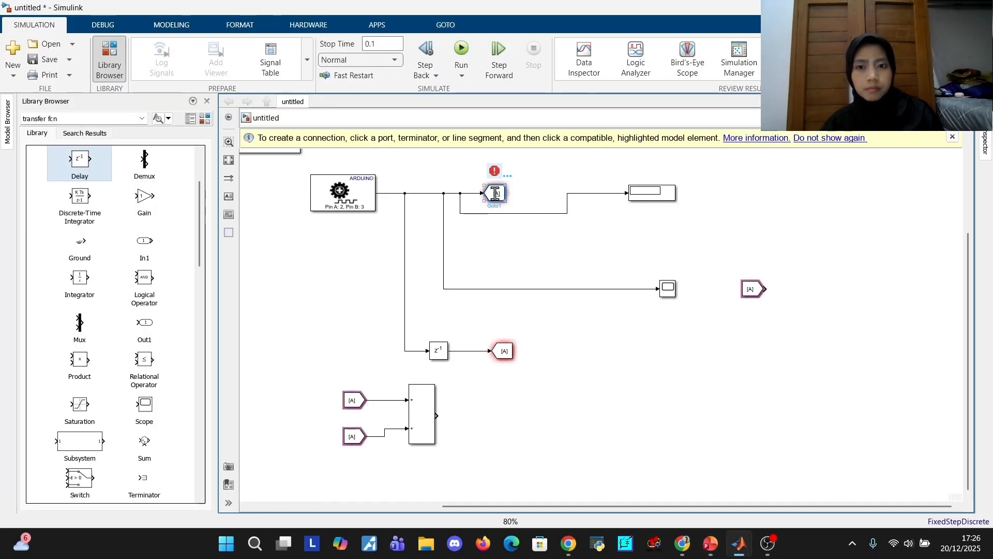
left_click_drag(494, 195, 536, 425, "ctrl")
left_click_drag(439, 416, 533, 416)
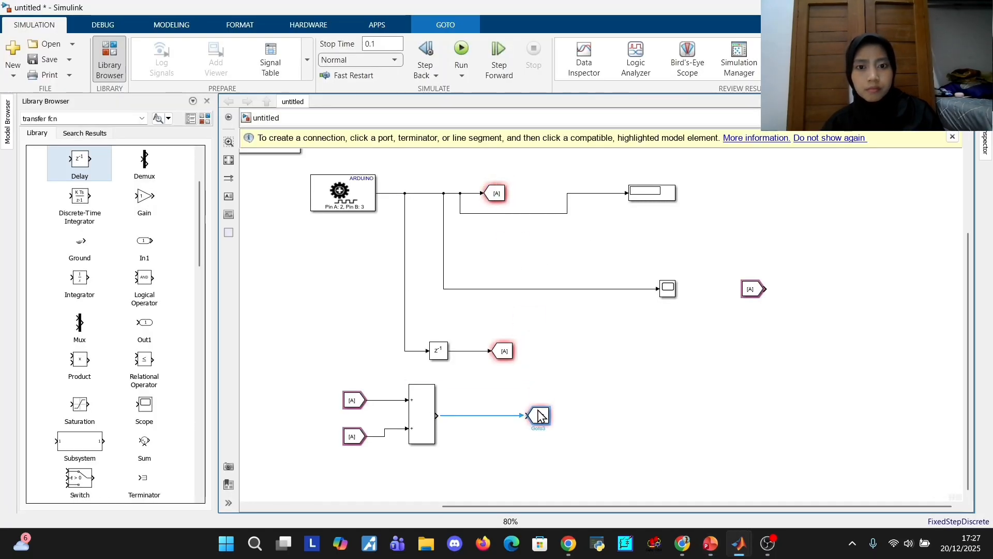
Copy the Display block to below the Add block's Goto and connect its input to the Add output line
key("alt+Tab")
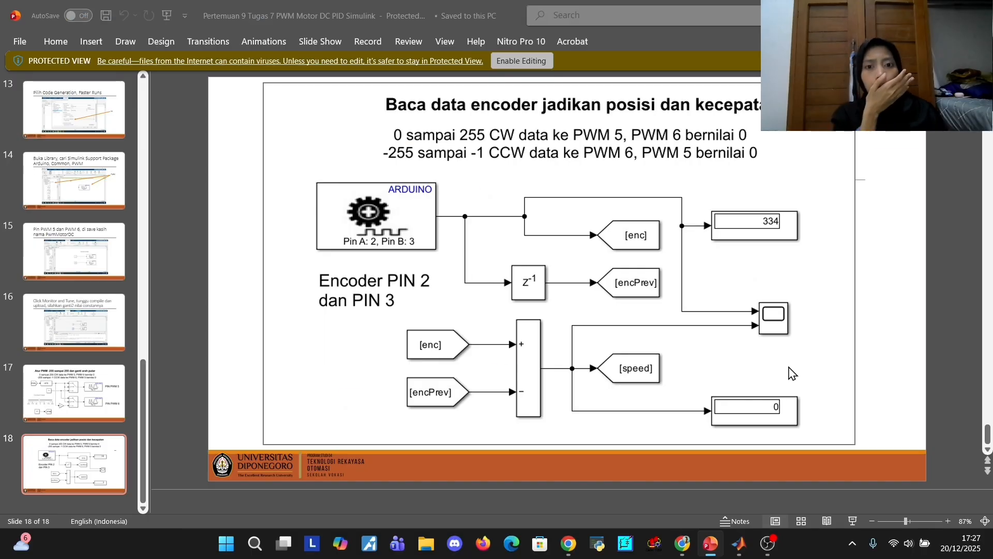
key("alt+Tab")
left_click_drag(644, 191, 666, 464, "ctrl")
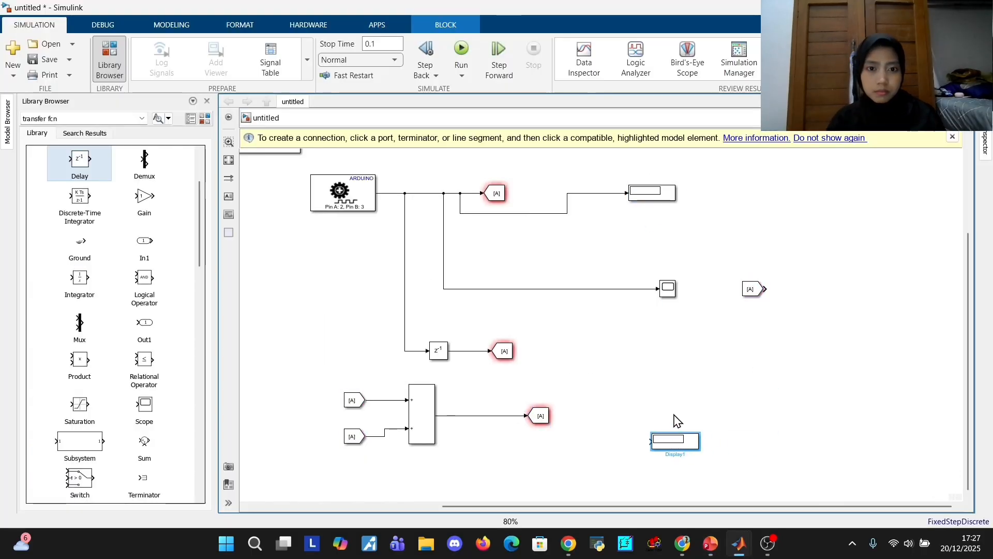
key("alt+Tab")
key("alt+Tab")
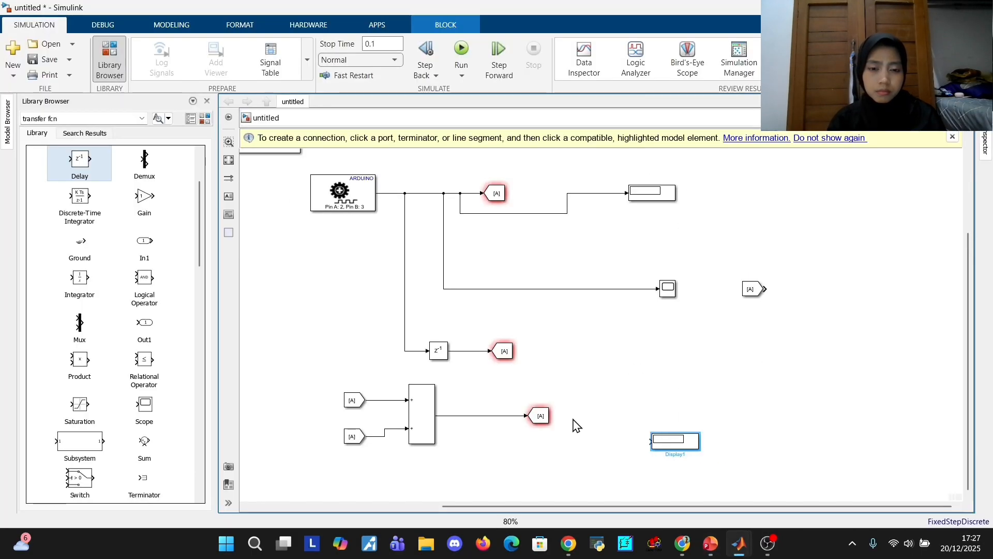
key("alt+Tab")
key("alt+Tab")
left_click_drag(651, 441, 504, 419)
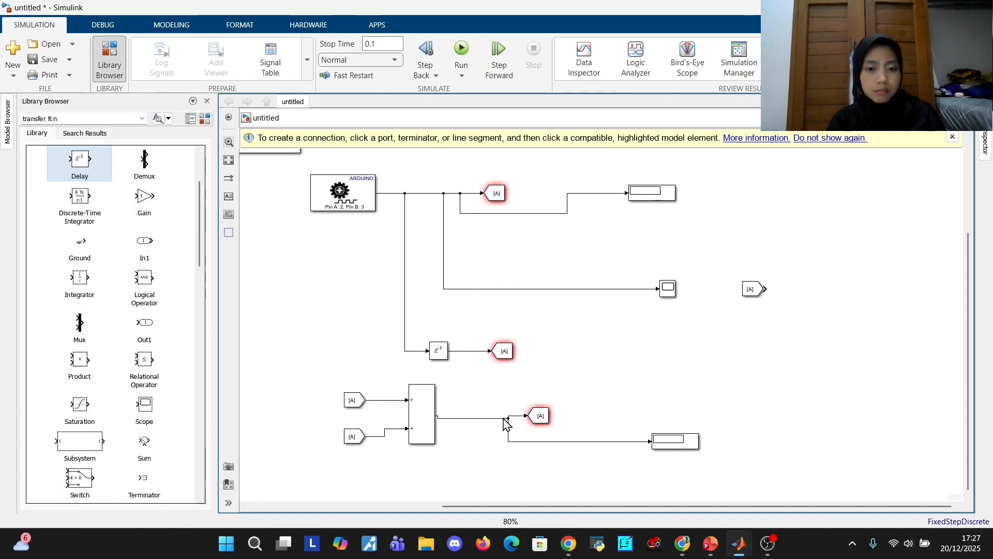
Give the Scope a second input and connect it to the Add block's output line
scroll(675, 305, "up", 4)
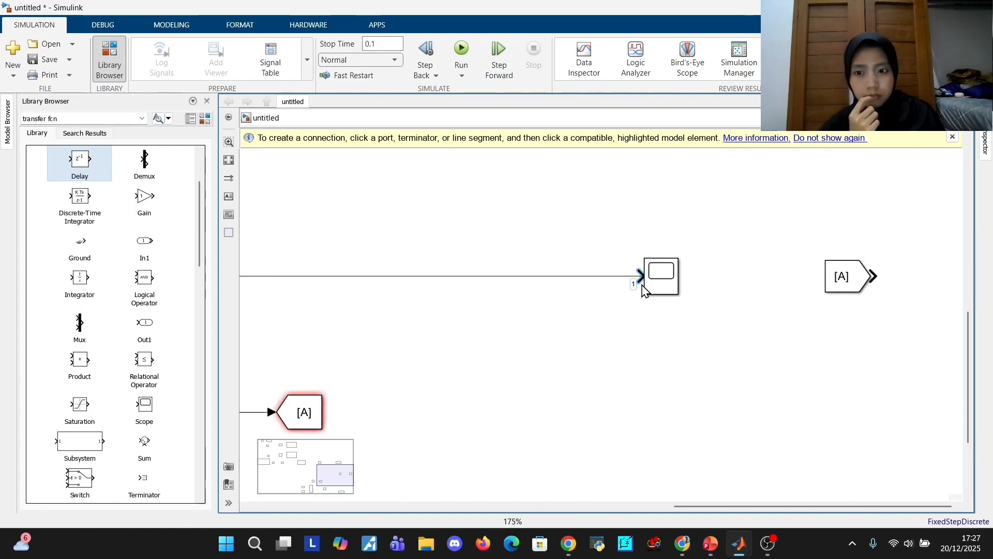
left_click_drag(642, 283, 525, 368)
left_click_drag(645, 288, 359, 492)
scroll(399, 438, "down", 1)
scroll(399, 439, "down", 3)
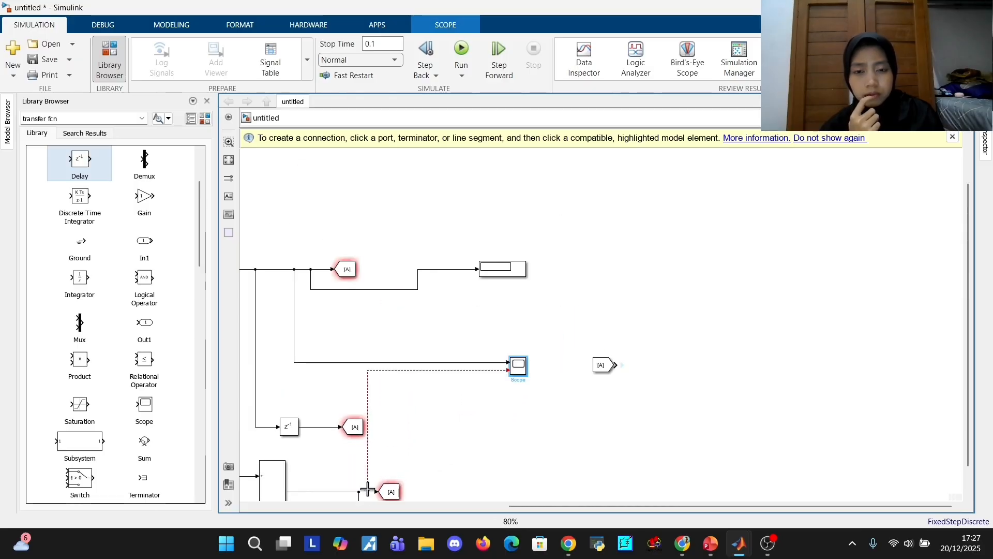
left_click(731, 352)
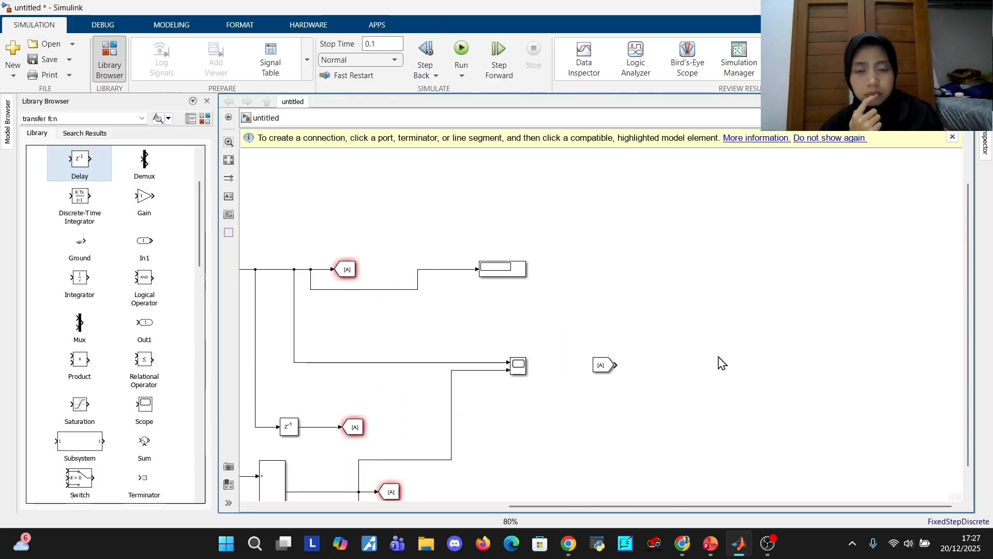
Set the tag of the Goto block fed directly by the Encoder to Enc, after the reference slide
key("alt+Tab")
key("alt+Tab")
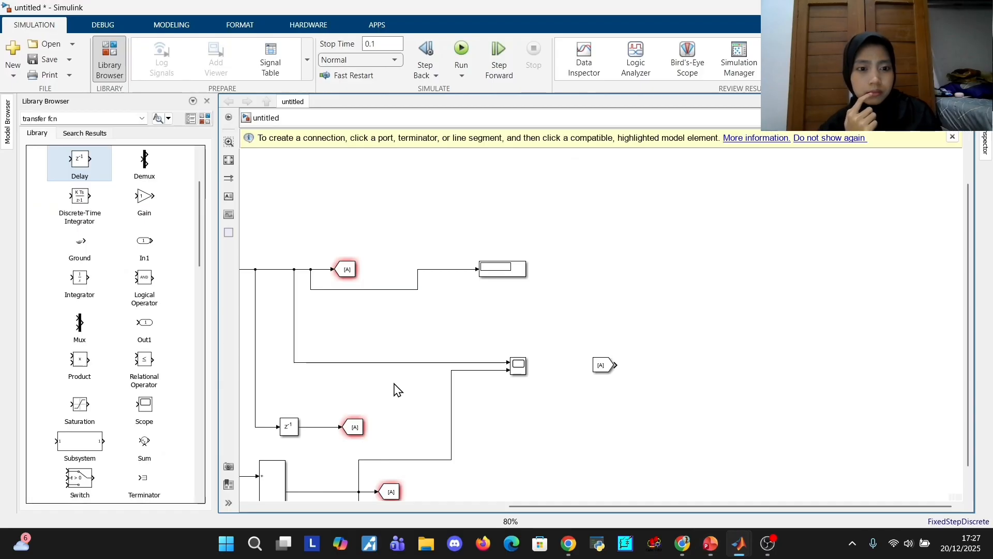
left_click(346, 271)
scroll(406, 315, "down", 3)
key("alt+Tab")
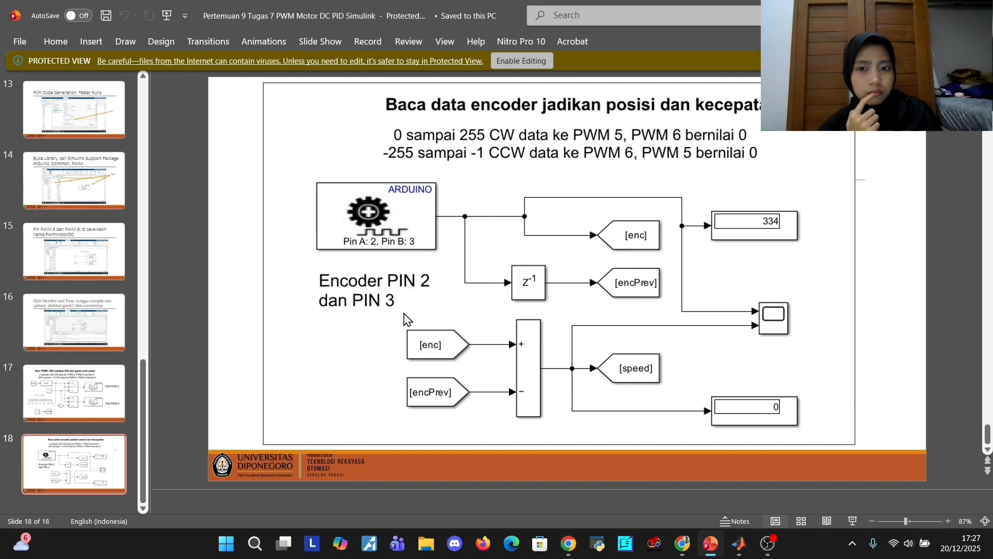
key("alt+Tab")
double_click(410, 284)
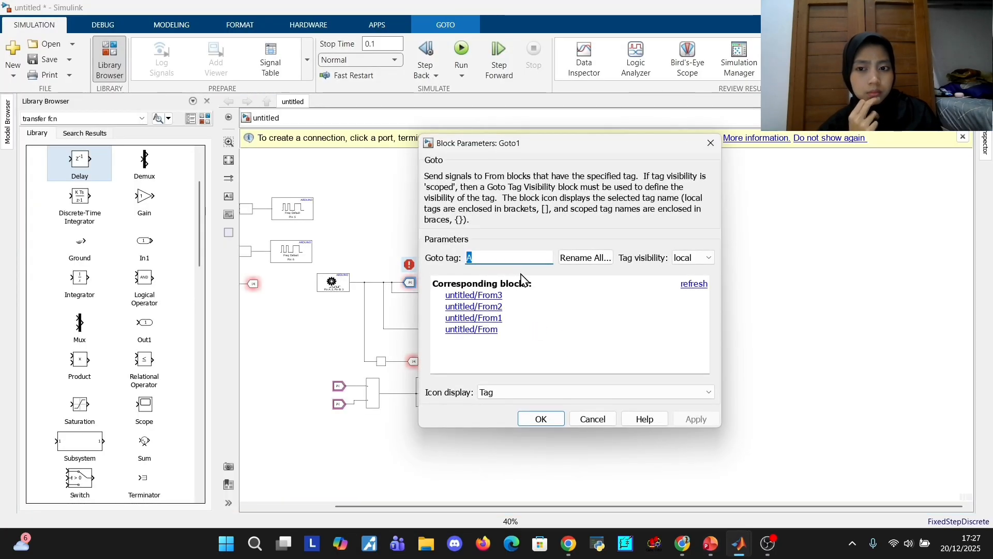
key("BackSpace")
type("enc")
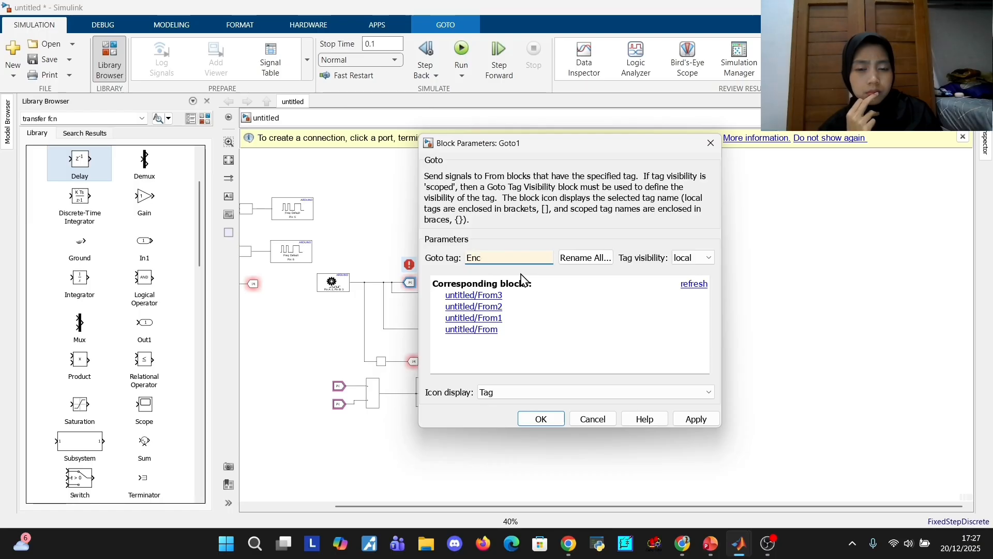
key("Return")
key("alt+Tab")
key("alt+Tab")
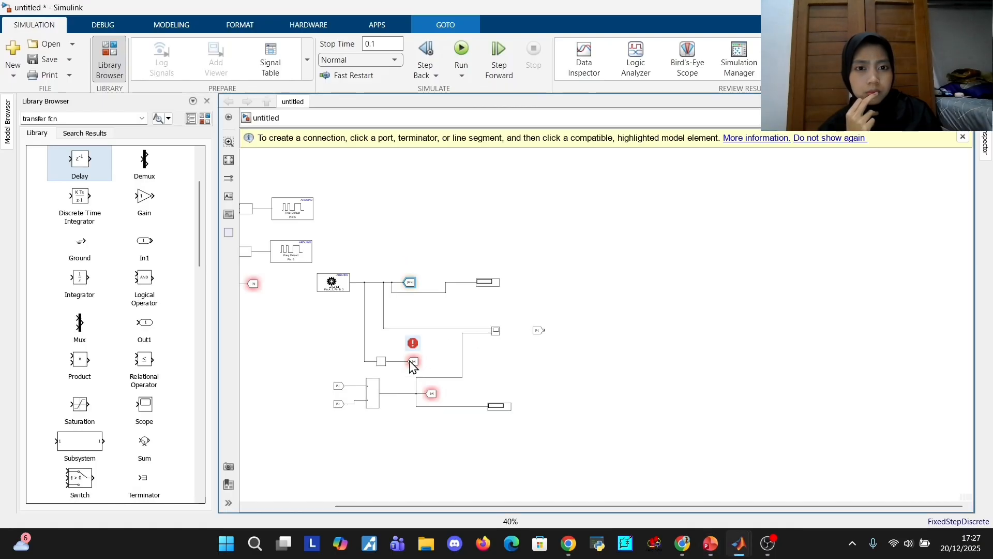
Set the tag of the Goto block fed by the Delay block to EncPrev
double_click(409, 361)
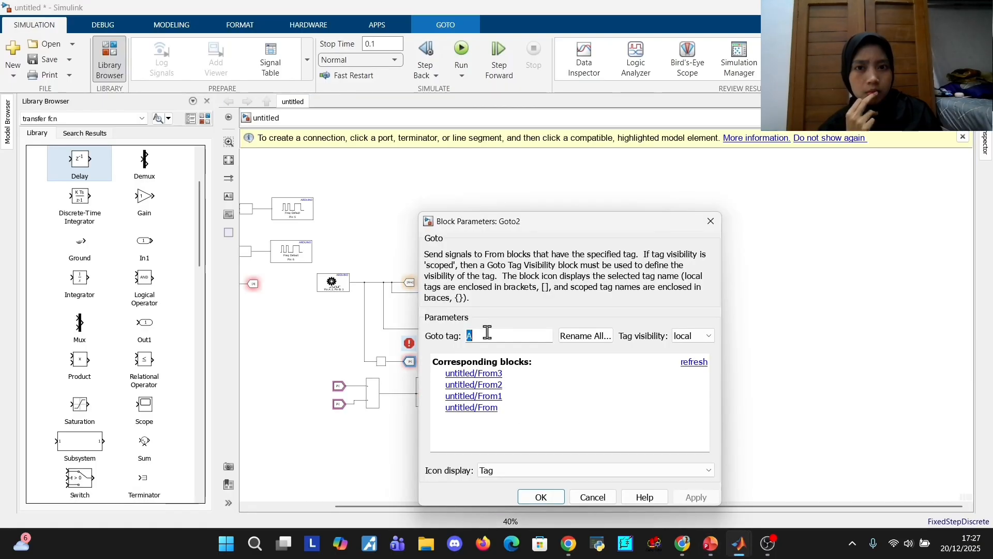
type("Enc delay")
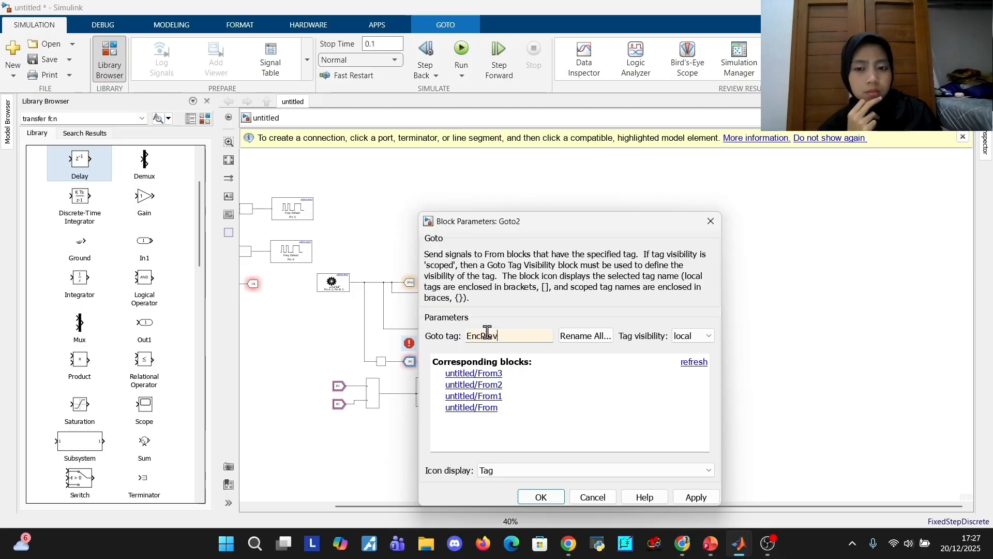
key("Return")
Set the tag of the Goto block on the Add block's output to Speed, after the reference slide
key("alt+Tab")
key("alt+Tab")
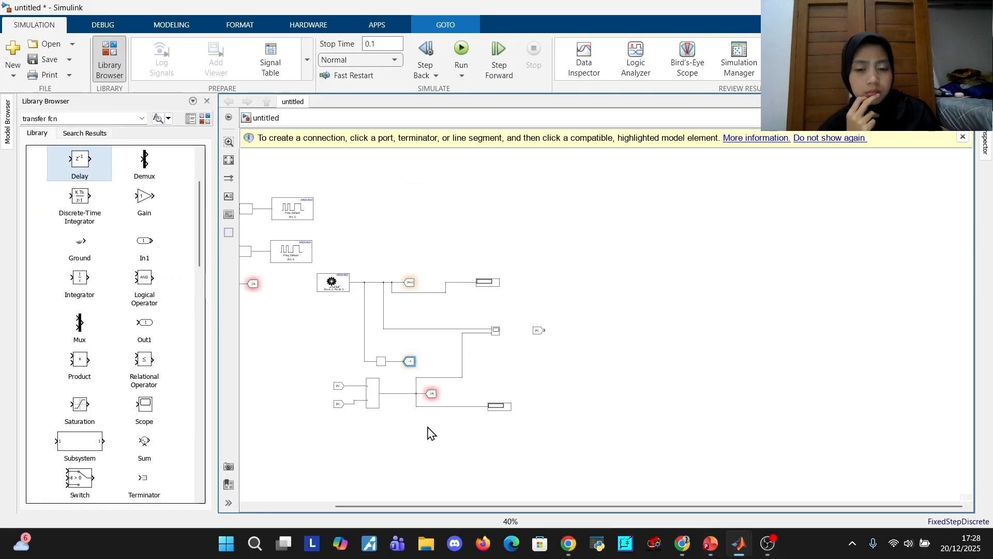
left_click(431, 395)
double_click(431, 394)
key("BackSpace")
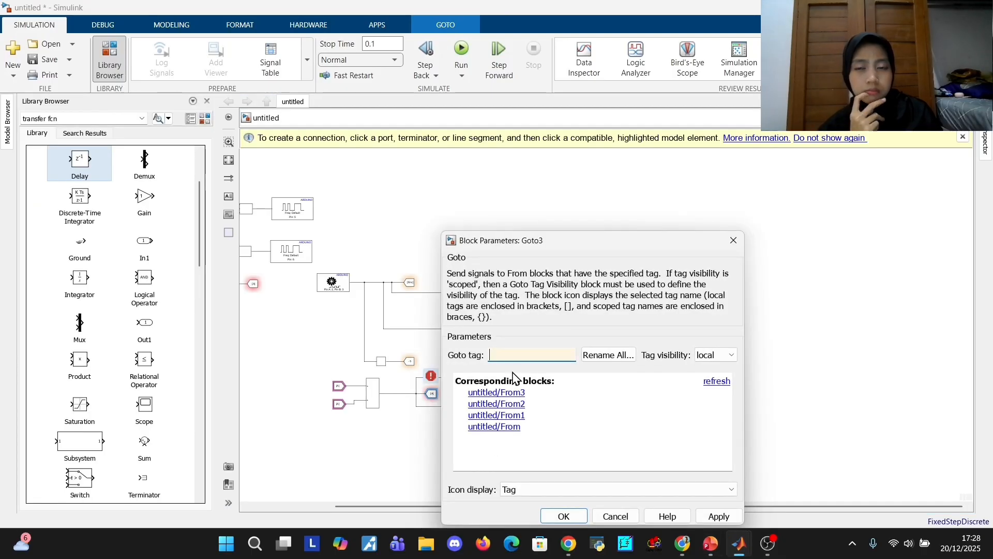
type("Speed")
key("alt+Tab")
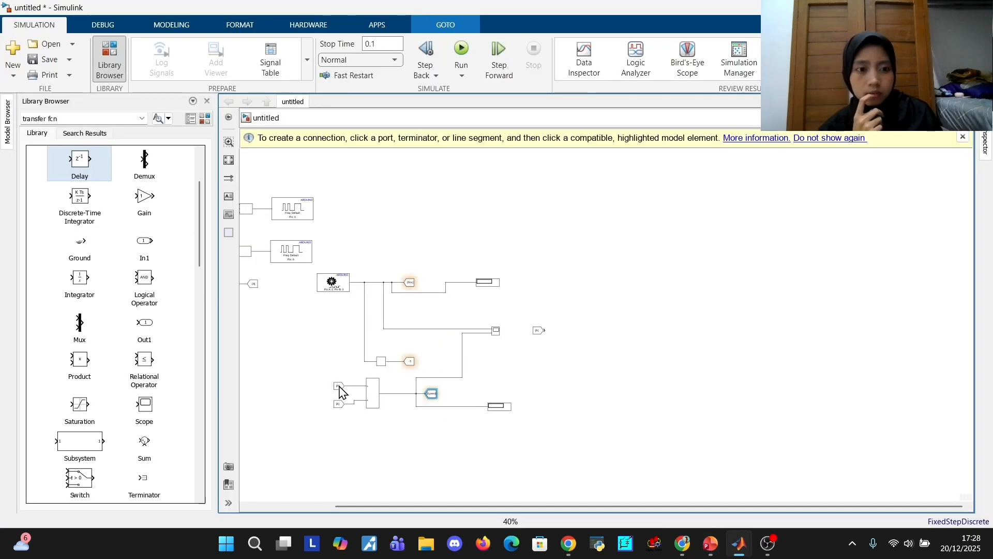
Set the From blocks feeding the Add block's upper and lower inputs to the tags Enc and EncPrev respectively
scroll(339, 389, "up", 5)
left_click(338, 387)
left_click(342, 387)
left_click(350, 404)
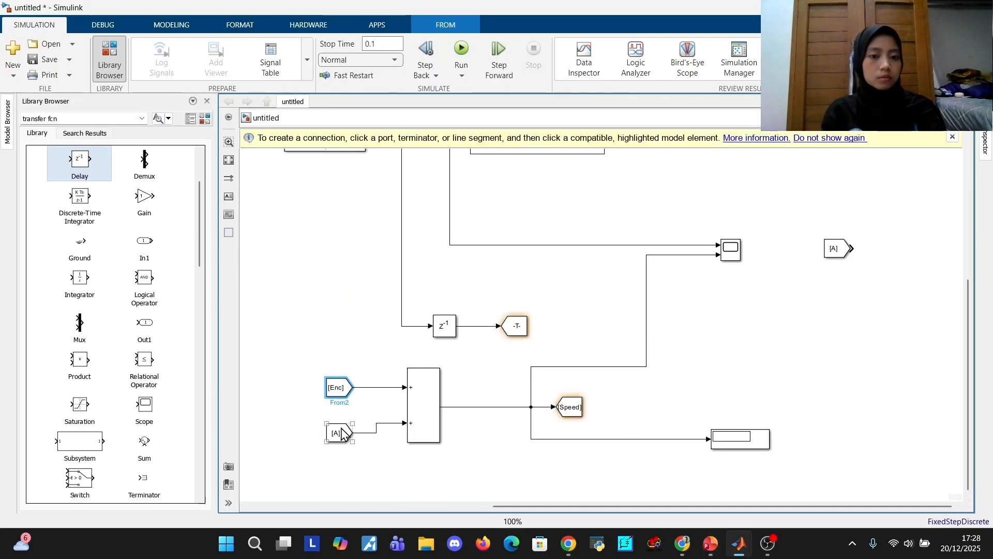
left_click(339, 433)
left_click(339, 433)
left_click(350, 458)
left_click(477, 470)
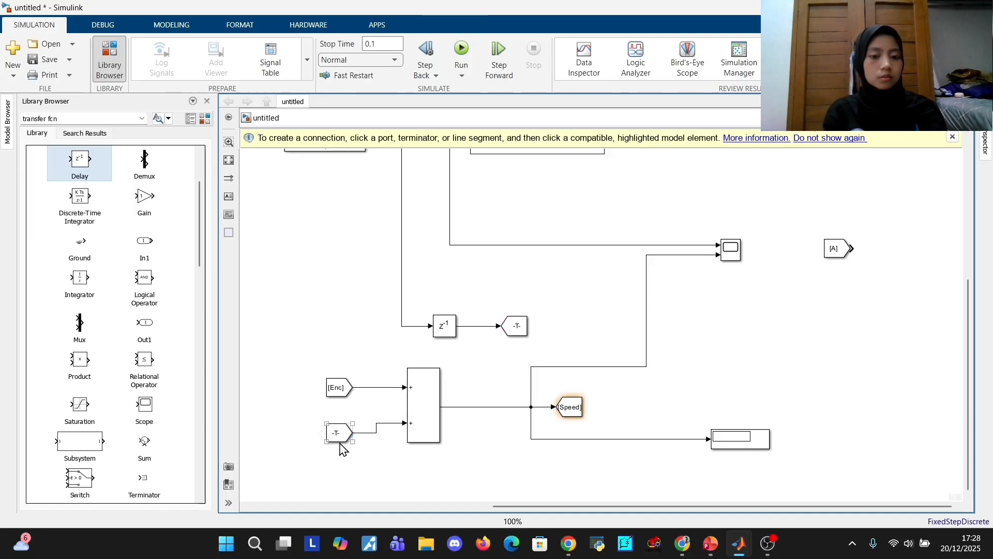
Enlarge the From block at the Add block's lower input so its full tag name fits inside
left_click(338, 438)
left_click_drag(324, 443, 309, 449)
scroll(410, 439, "down", 1)
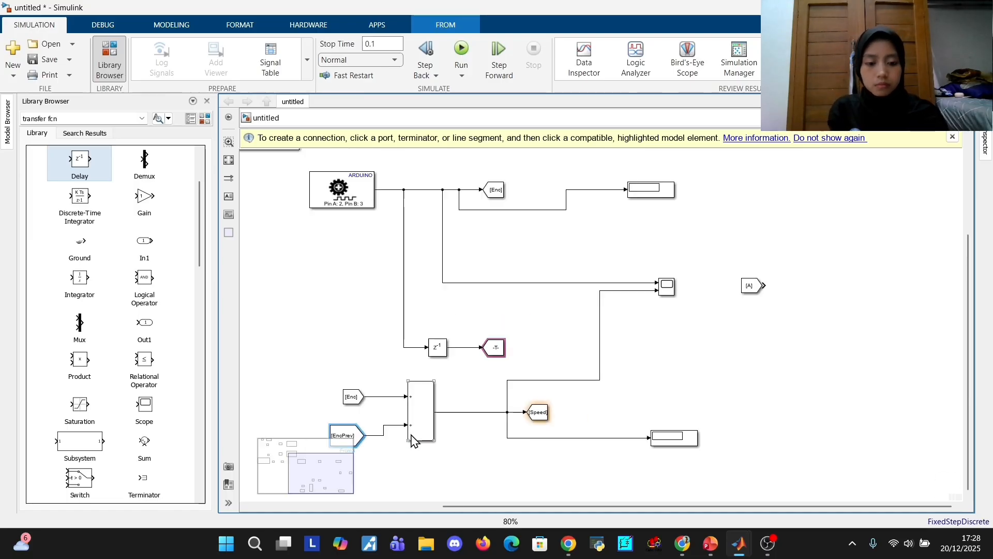
Compare the tagged encoder network and its Add block with the reference slide
key("alt+Tab")
scroll(472, 412, "up", 1)
scroll(477, 397, "down", 1)
key("alt+Tab")
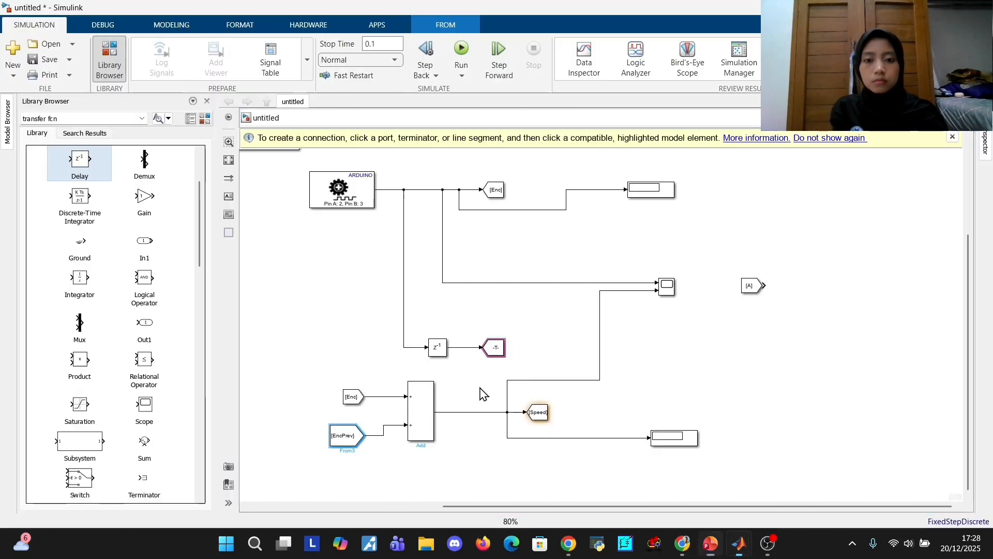
scroll(548, 302, "up", 1)
scroll(538, 331, "down", 1)
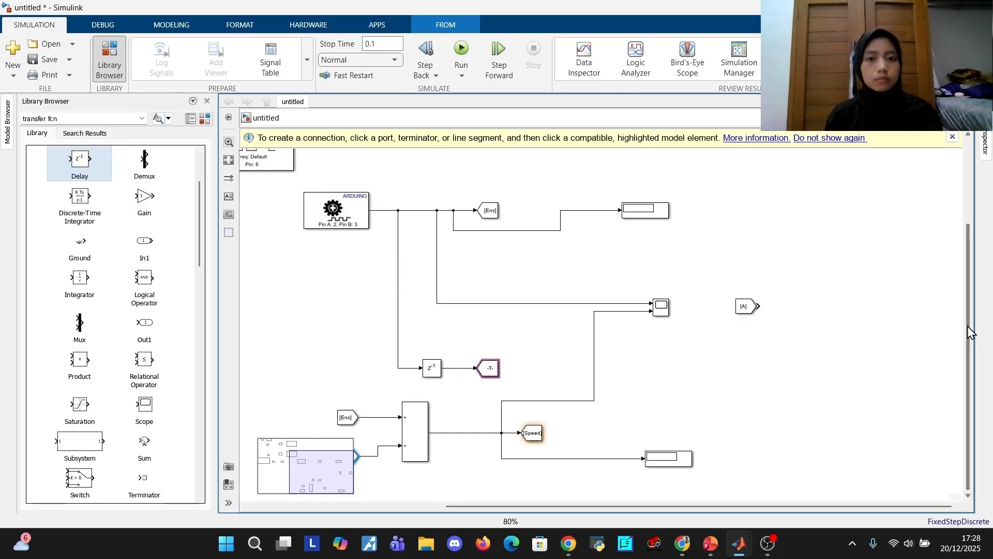